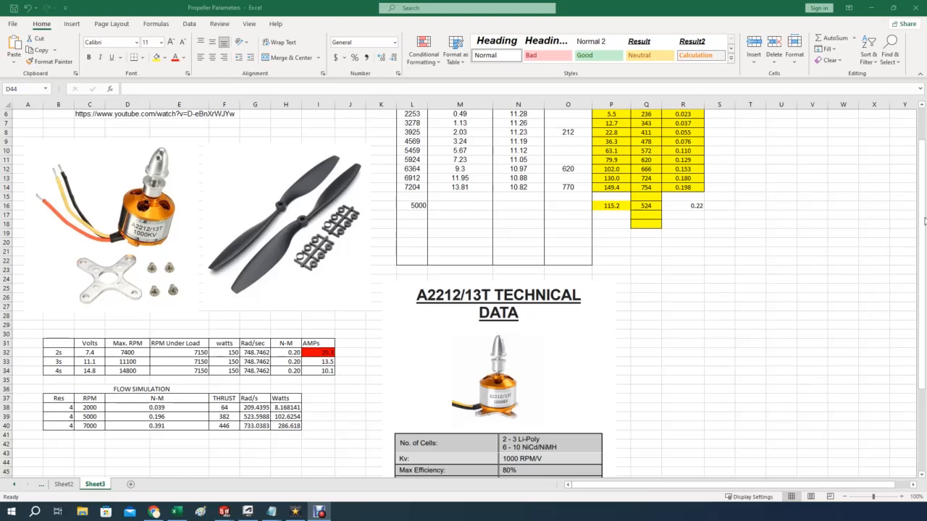
Duplicate the FLOW SIMULATION table (B36:H40) below the original, starting at cell B43.
left_click(923, 231)
scroll(923, 231, "down", 1)
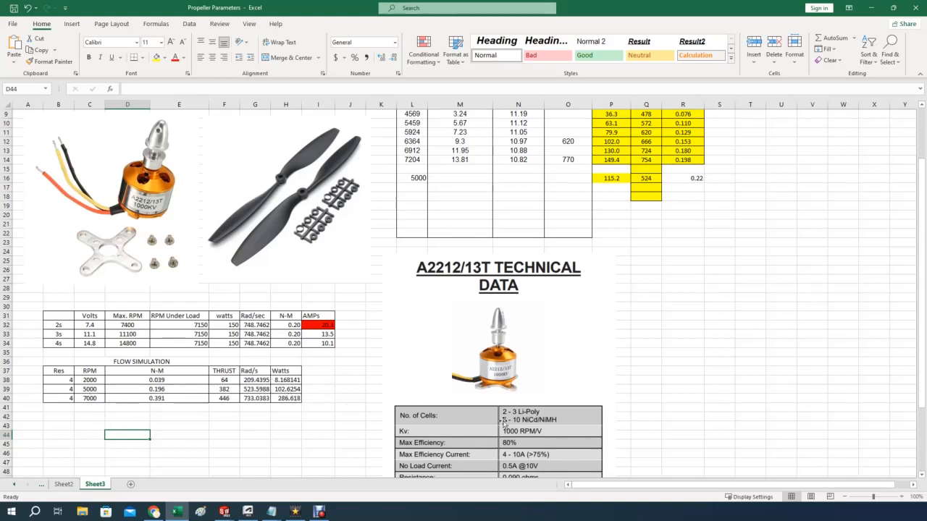
scroll(688, 362, "down", 3)
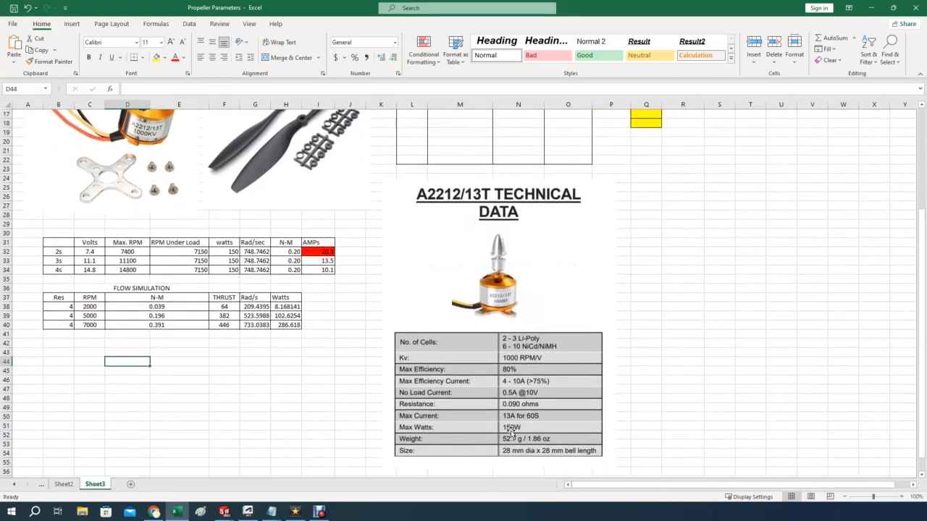
left_click_drag(922, 257, 922, 238)
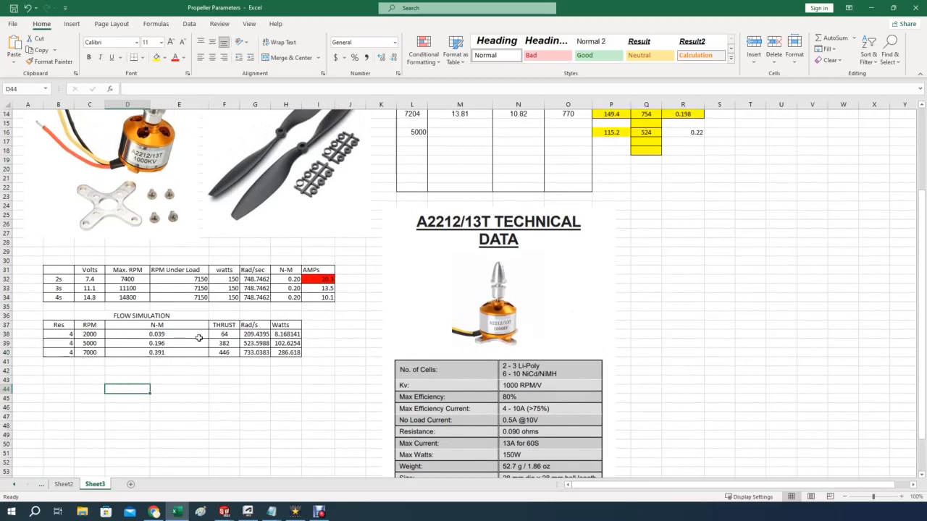
left_click(163, 372)
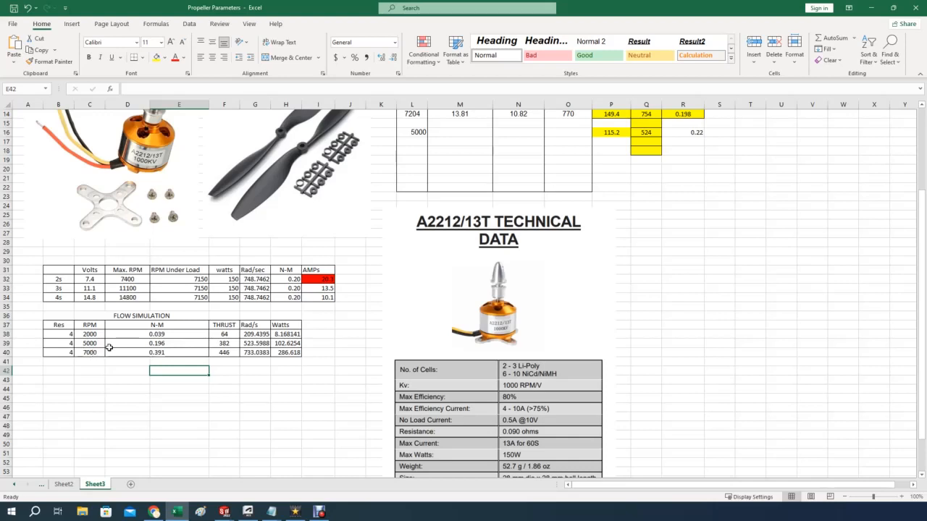
left_click(109, 398)
left_click_drag(51, 313, 286, 355)
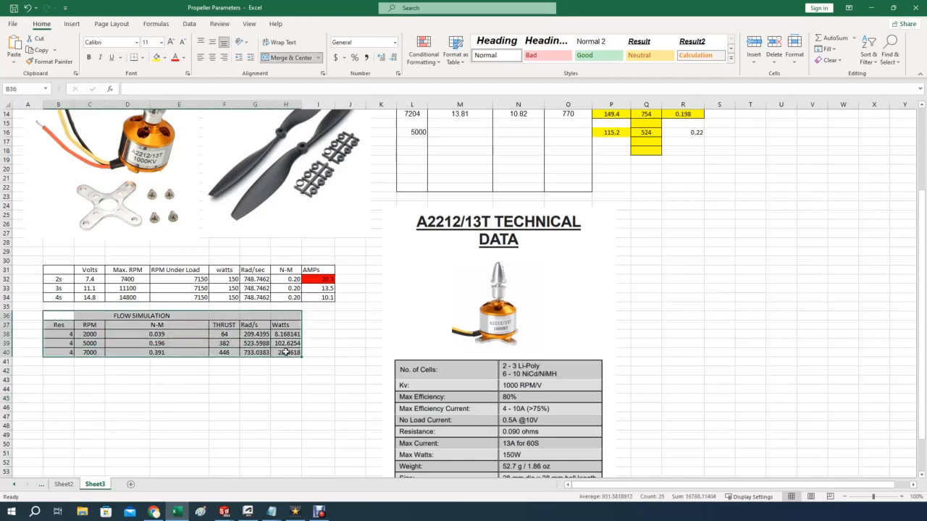
key("ctrl+c")
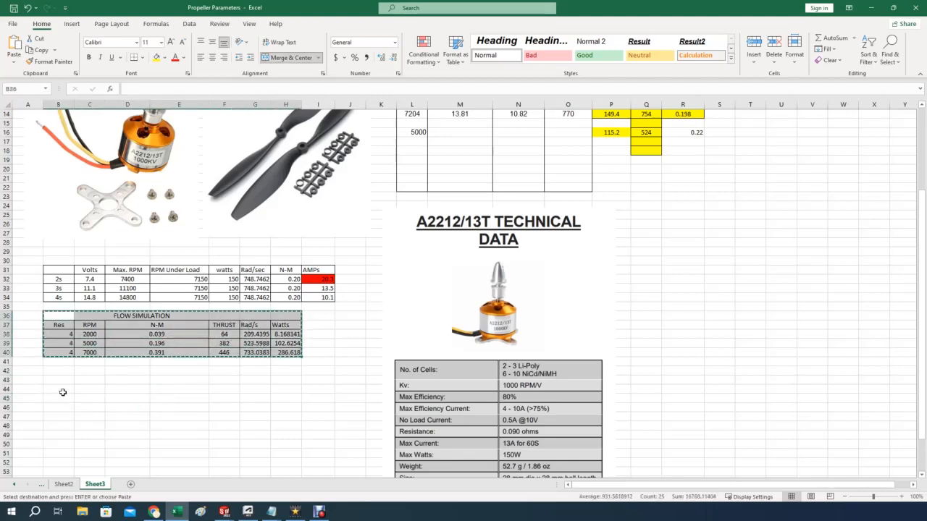
left_click(63, 384)
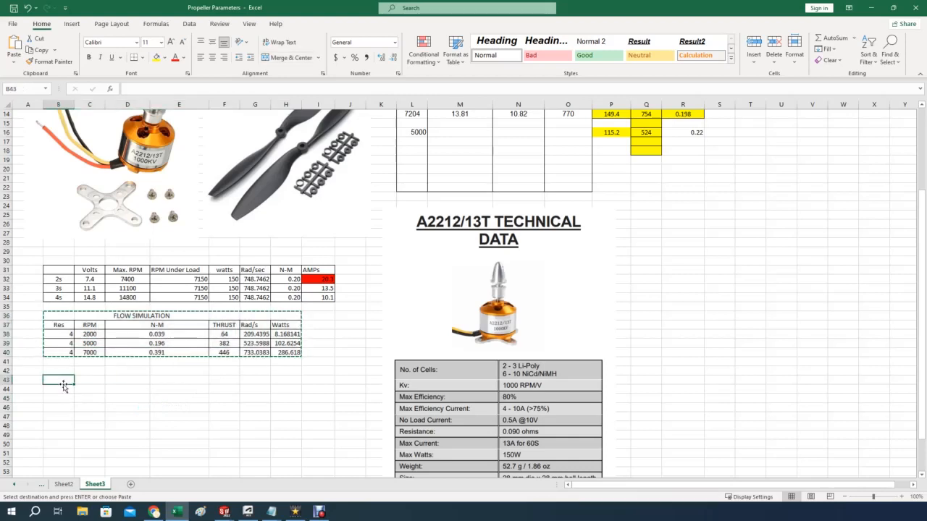
key("ctrl+v")
left_click(110, 425)
Set the Res value to 5 in all three rows of the copied table (B45:B47).
left_click(67, 399)
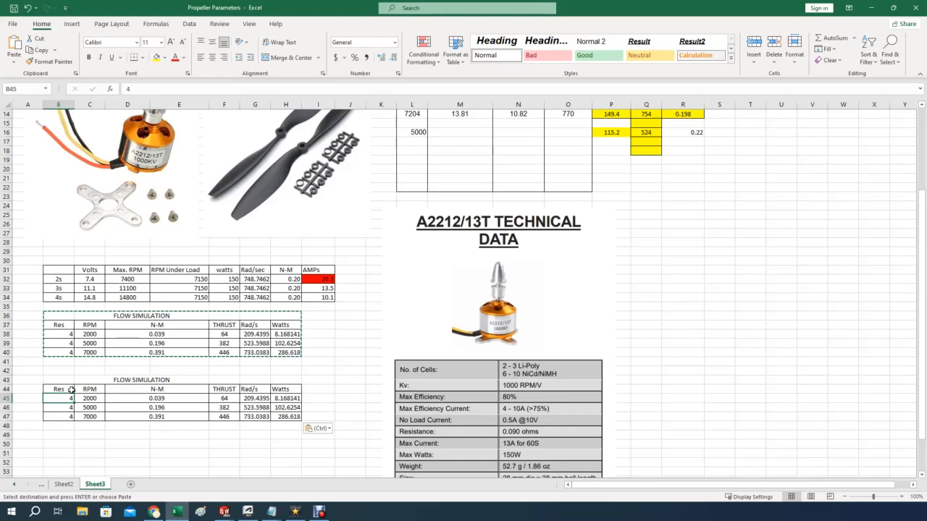
type("5")
key("Return")
type("5")
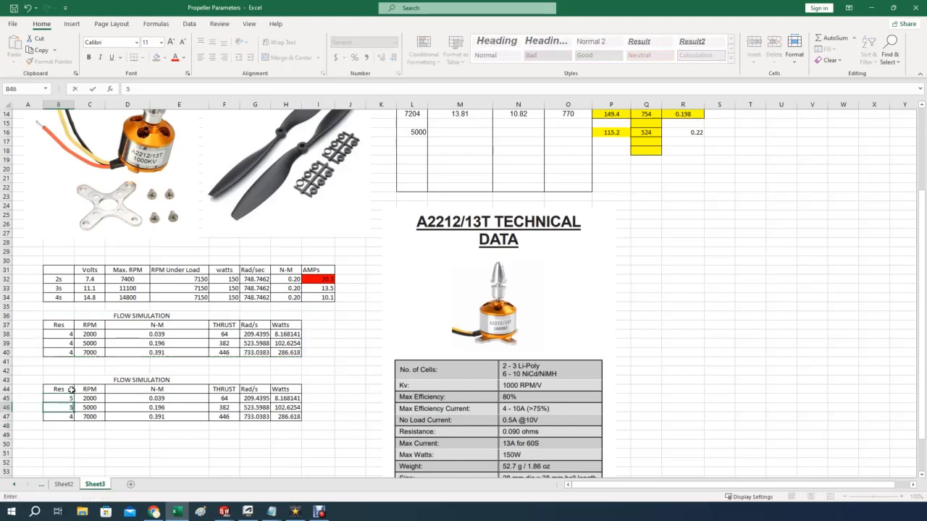
key("Return")
type("5")
key("Return")
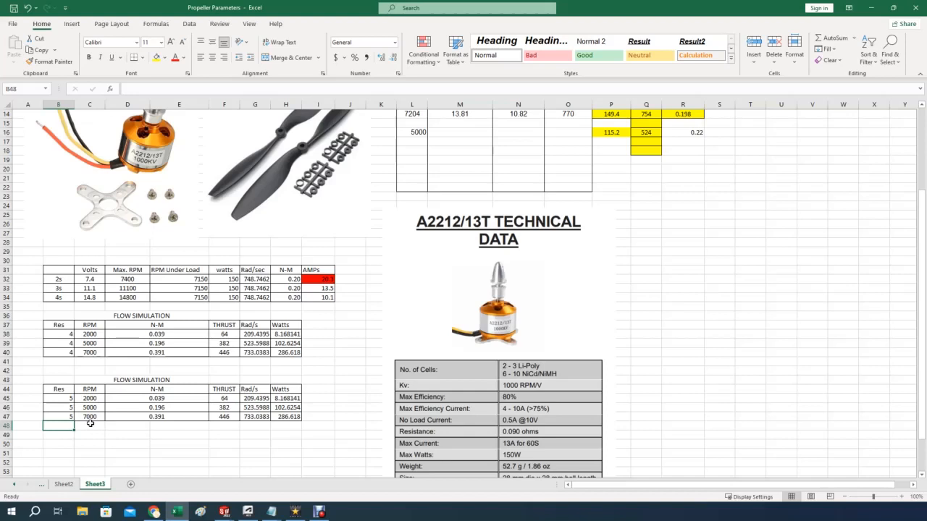
Clear the N-M torque values for the 2000, 5000 and 7000 RPM rows of the copied table.
left_click(195, 400)
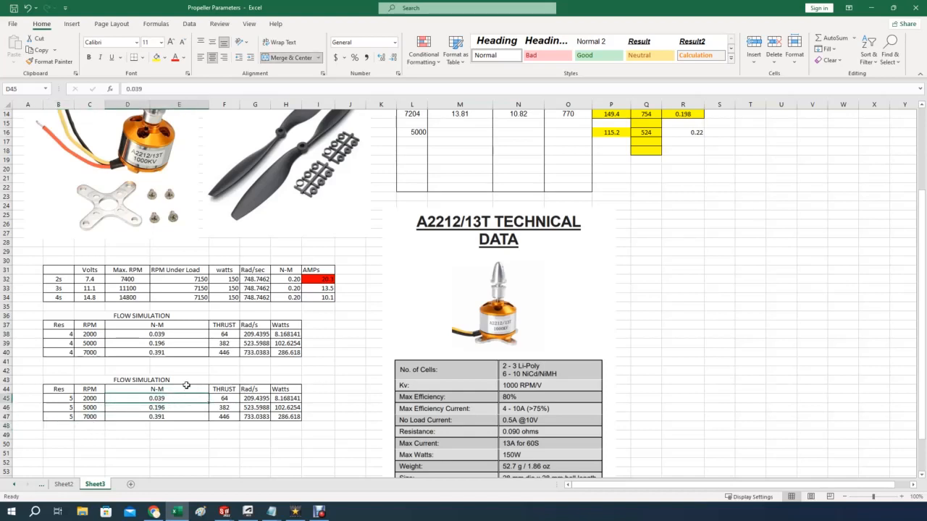
key("Delete")
key("Down")
key("Delete")
key("Down")
key("Delete")
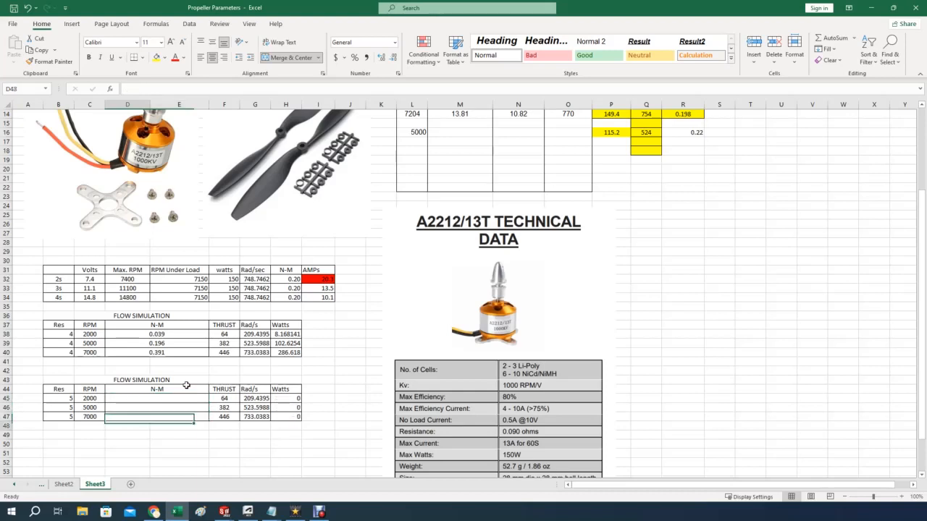
key("Down")
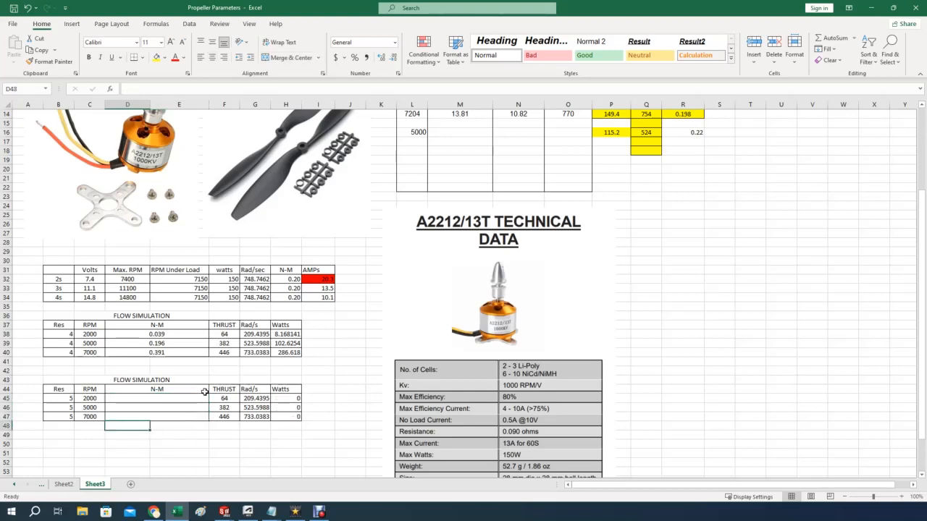
Clear the three THRUST values in the copied flow simulation table (F45:F47).
left_click(221, 397)
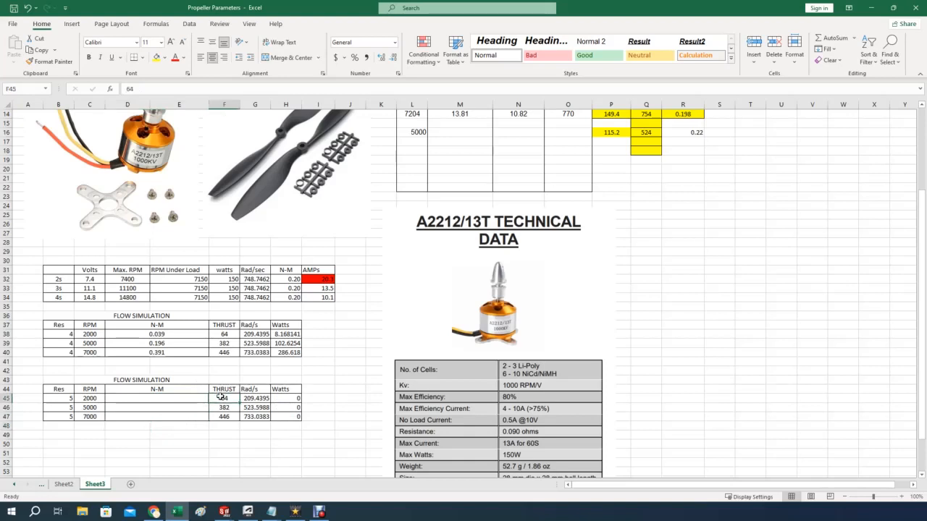
key("BackSpace")
key("Return")
key("BackSpace")
key("Return")
key("BackSpace")
key("Return")
key("Return")
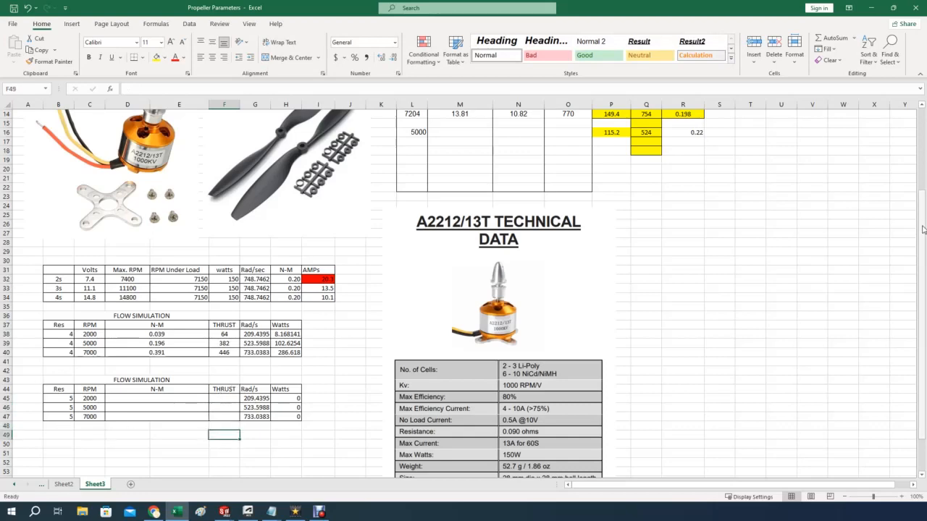
Below the copied table, enter the label TARGET in C50, 150 in D50 and the tolerance +- 10 in E50.
left_click_drag(923, 222, 923, 249)
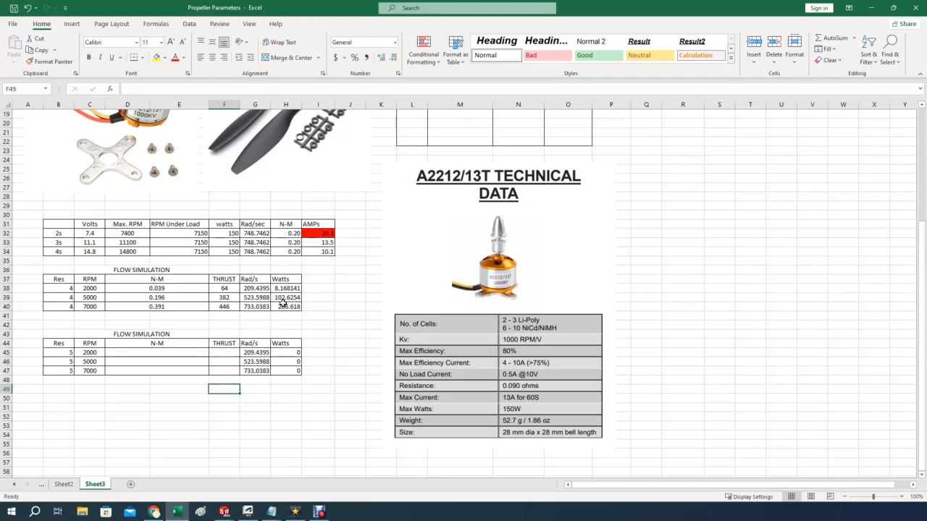
left_click(100, 398)
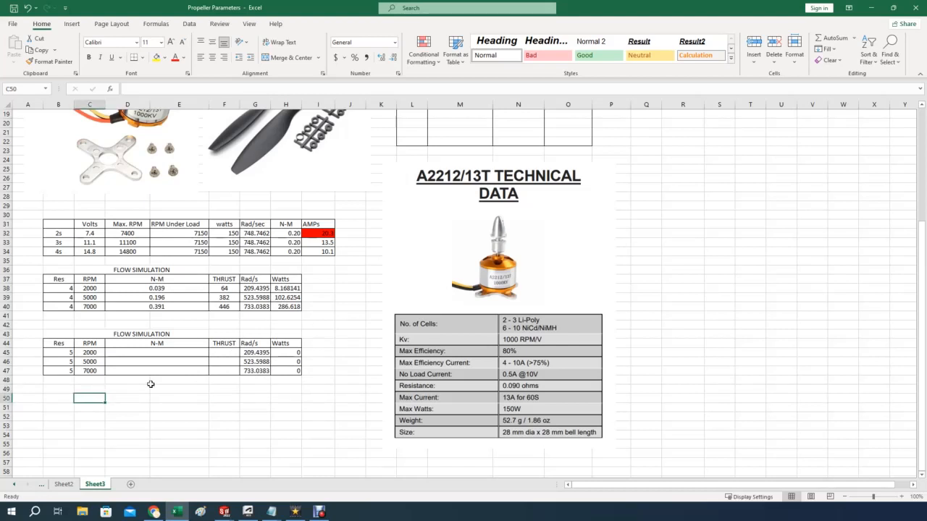
type("TARGET")
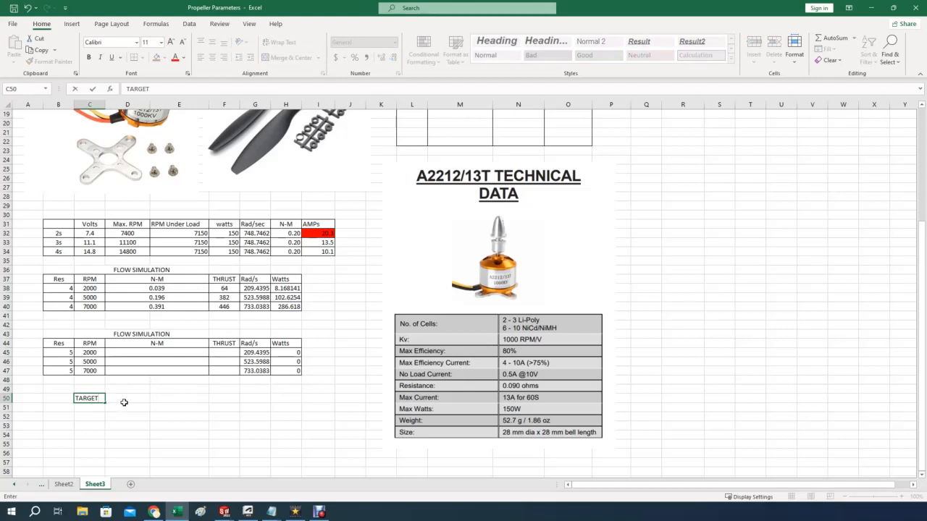
left_click(124, 401)
type("1")
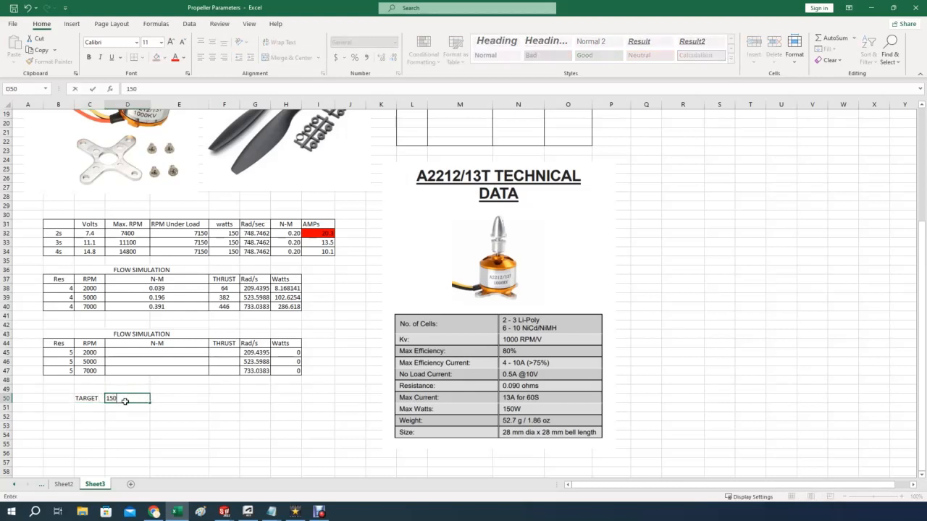
type("50")
left_click(180, 399)
type("+-")
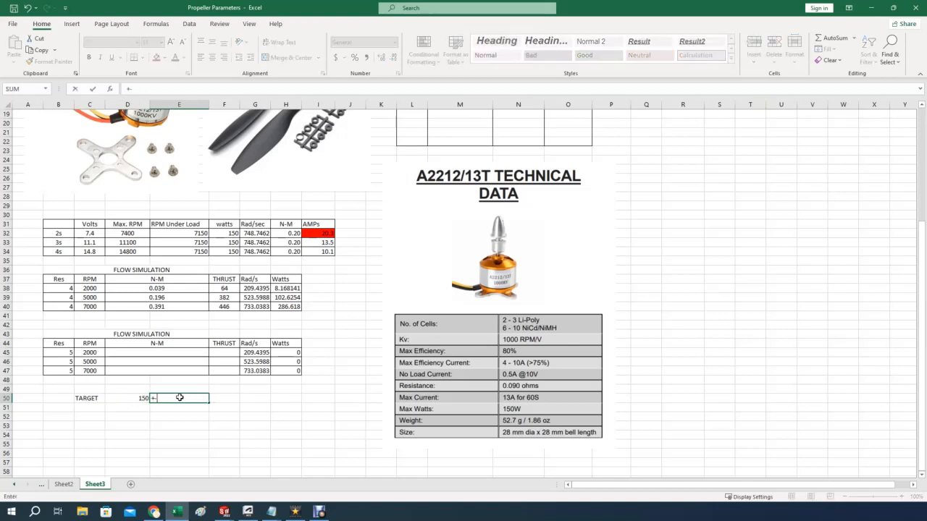
type(" 10")
key("Return")
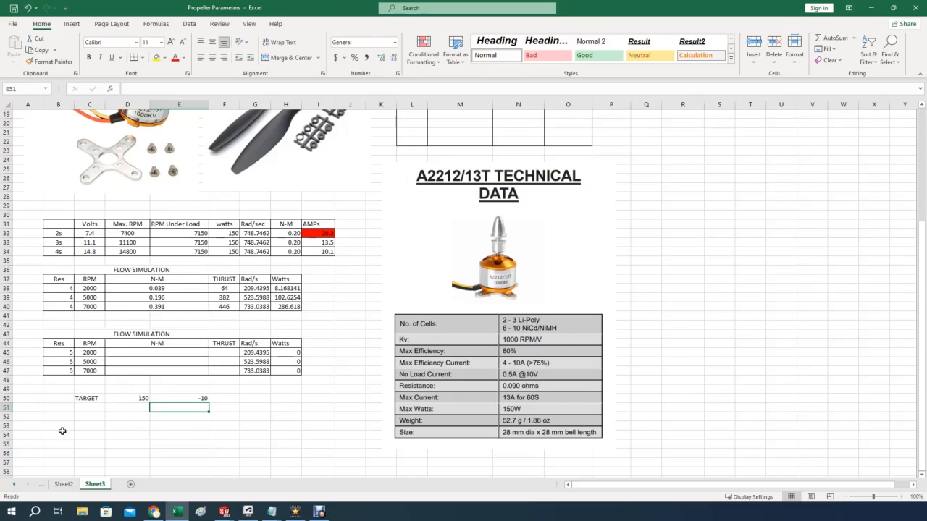
Enter the limits 140 and 160 beneath the 150 target and head that column WATTS in D49.
left_click(132, 399)
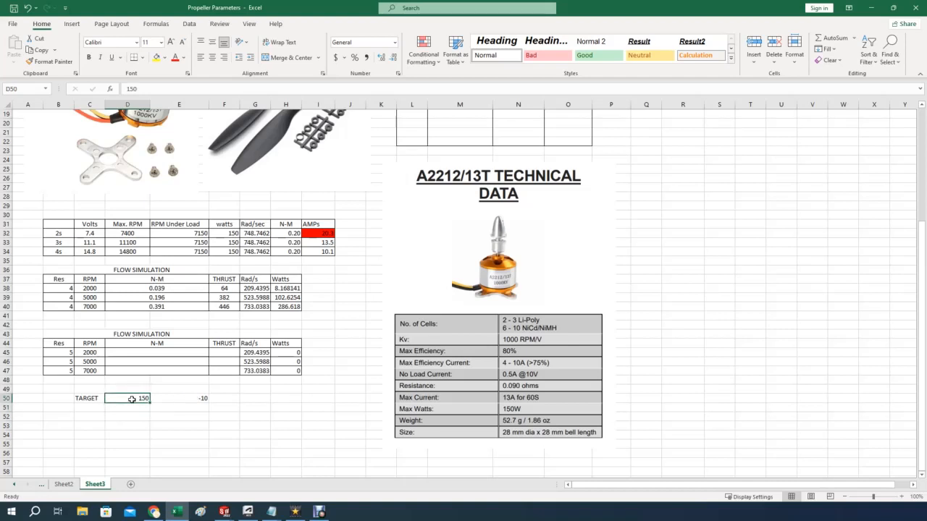
left_click(135, 409)
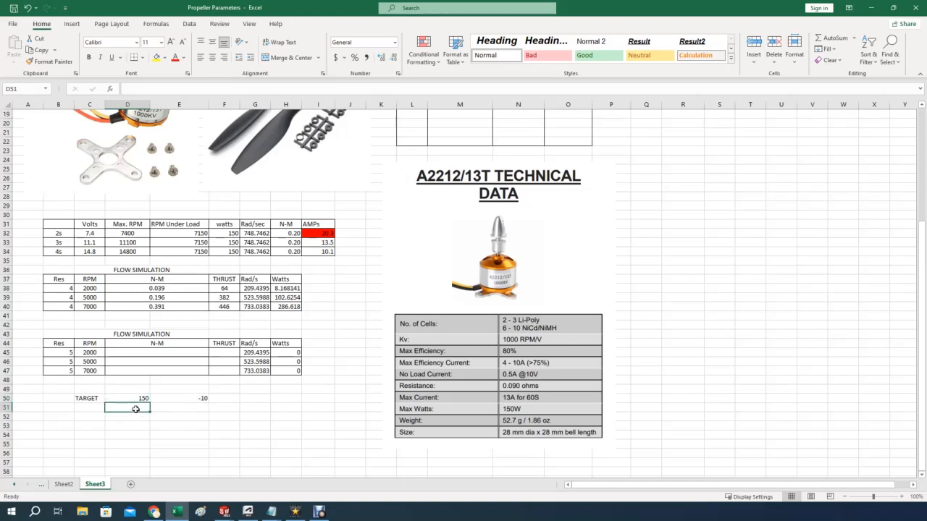
type("140")
key("Return")
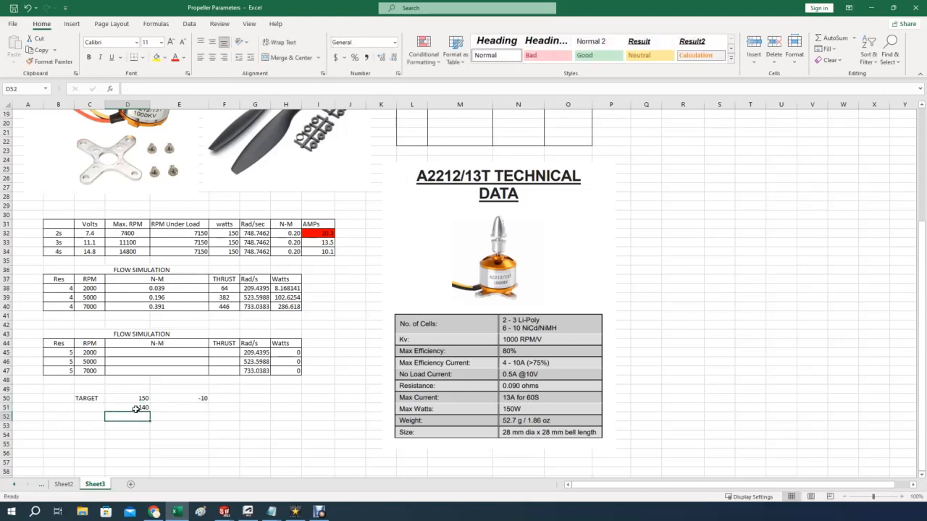
type("160")
key("Return")
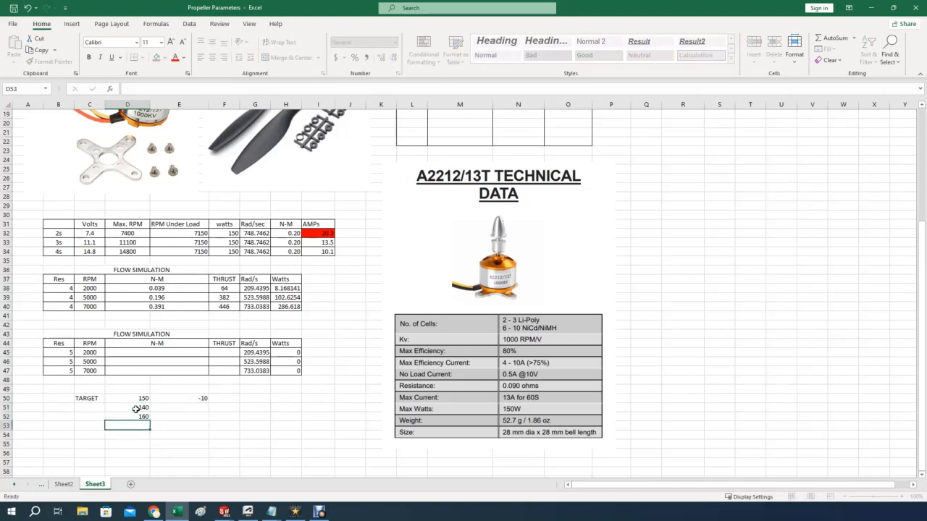
left_click(143, 390)
type("WATTS")
key("Return")
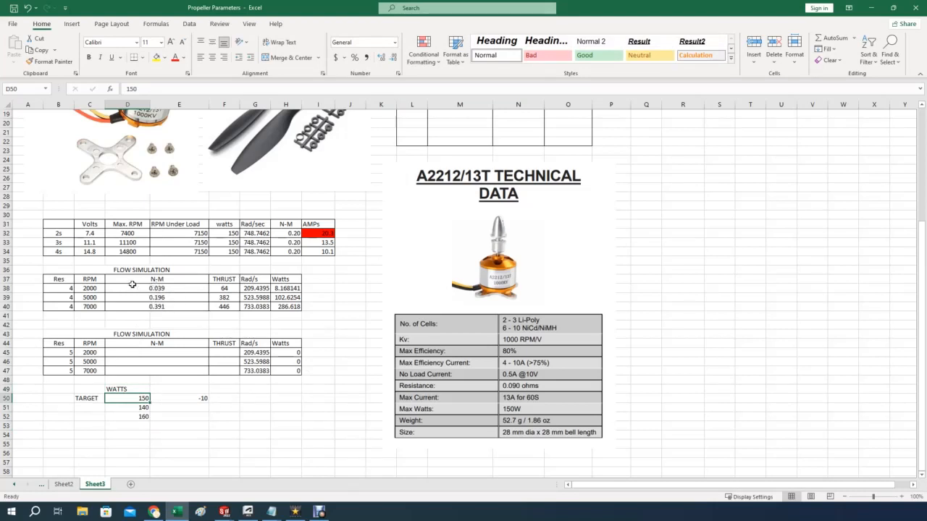
left_click(136, 434)
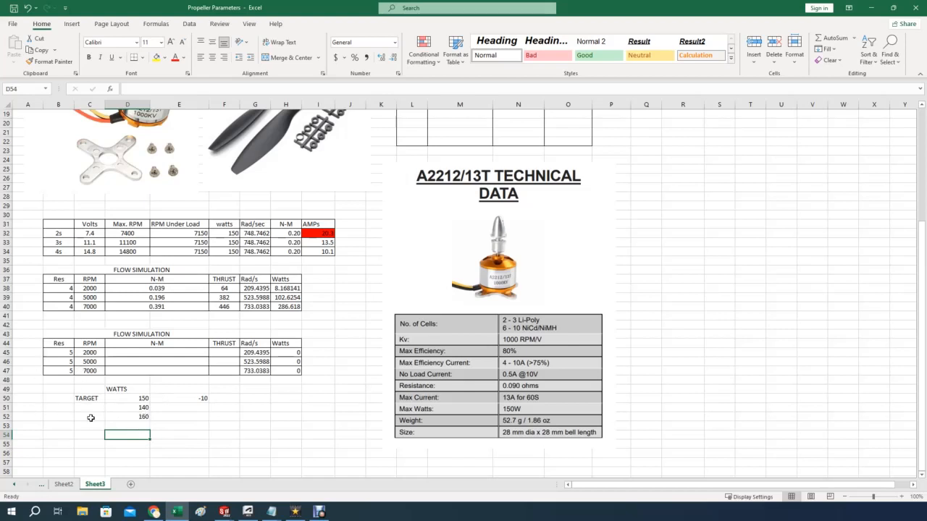
left_click(239, 453)
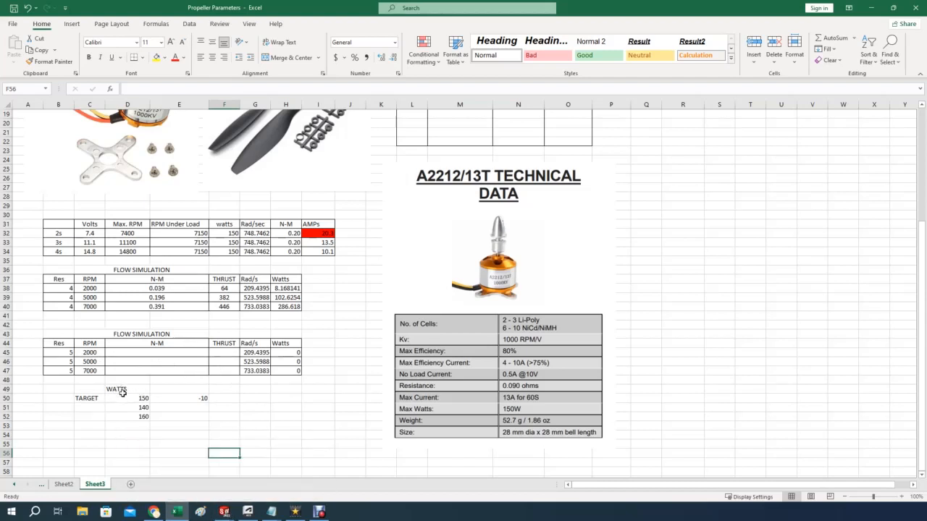
left_click(283, 351)
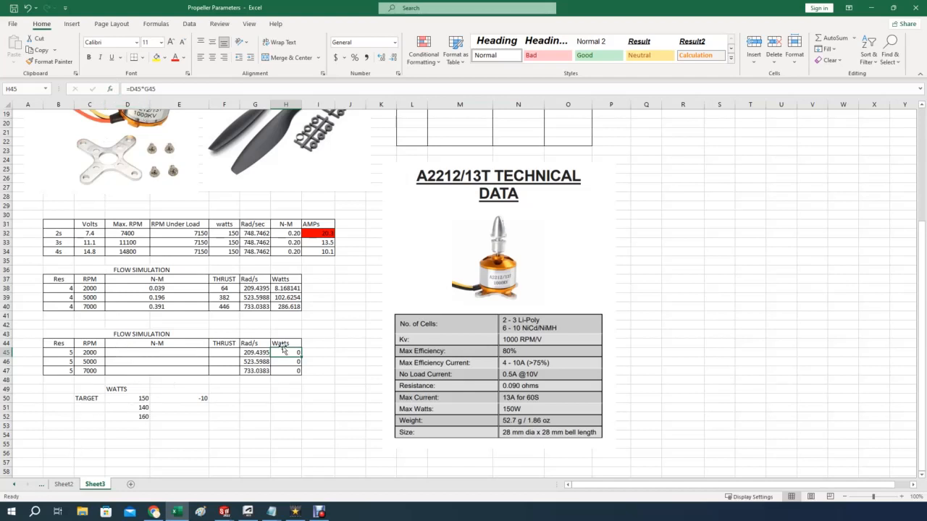
left_click(276, 408)
Try to turn the tolerance formula in E50 into plain text by removing its equals sign.
left_click(174, 397)
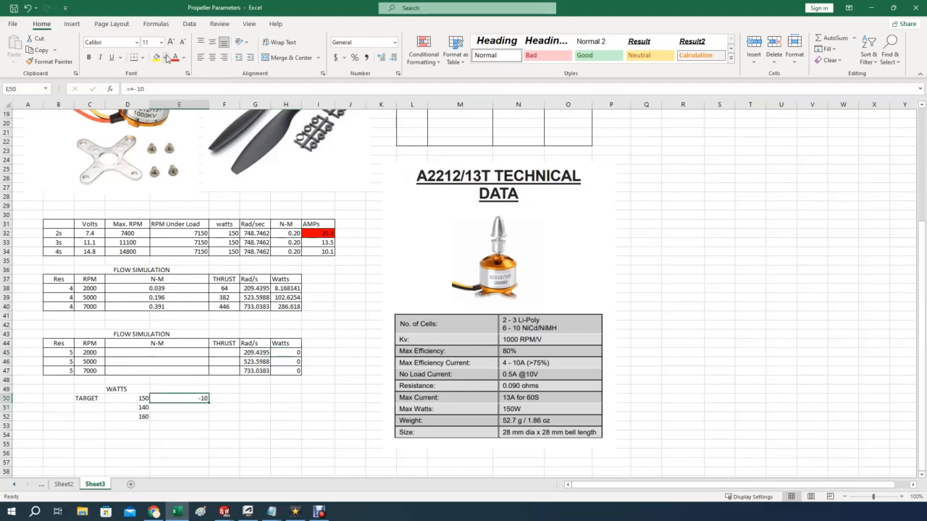
left_click(141, 88)
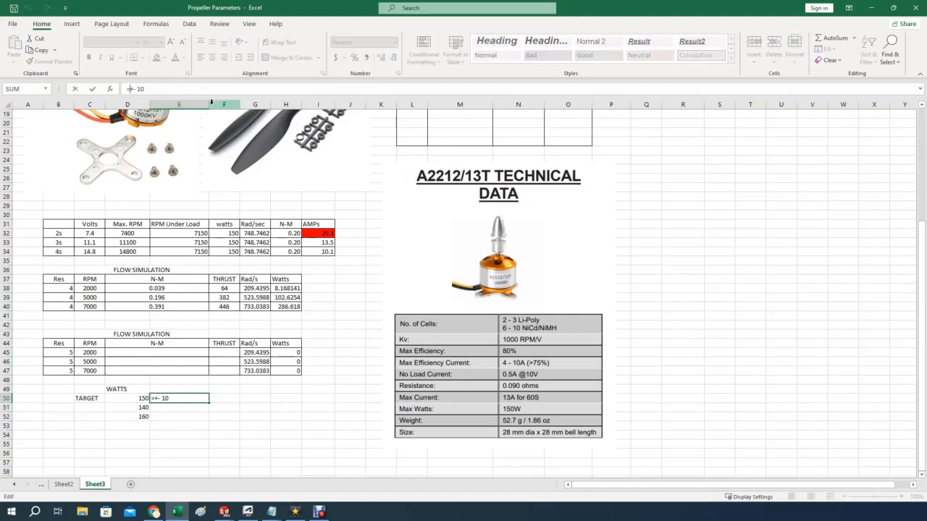
key("BackSpace")
key("Return")
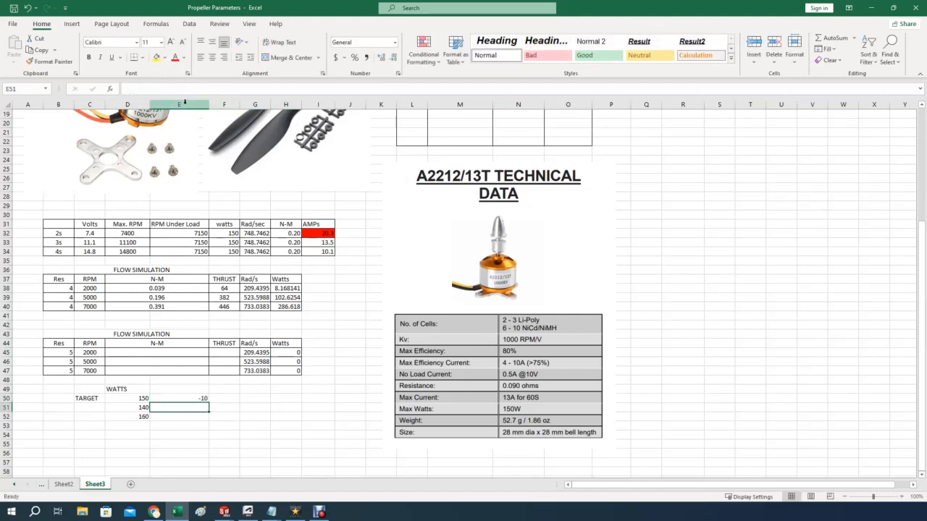
Replace the tolerance formula in E50 with the plain text +- 10.
left_click(193, 398)
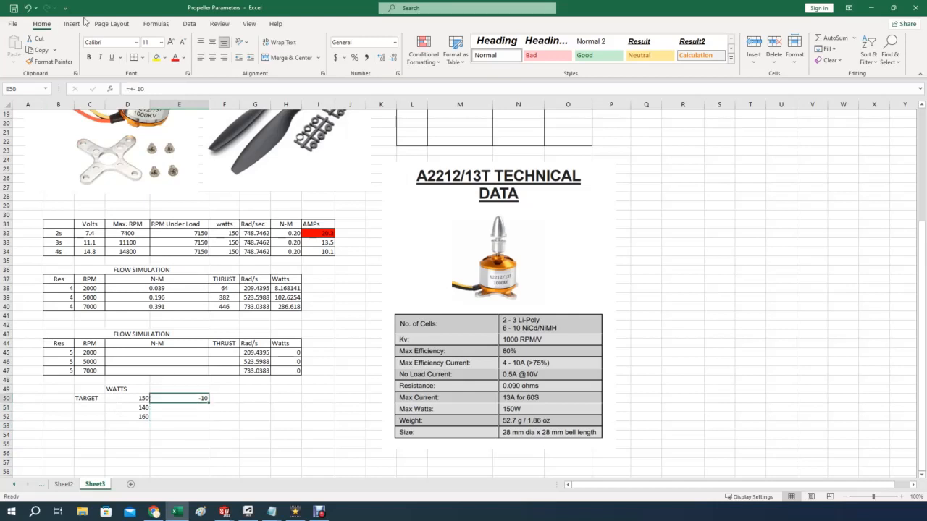
left_click(128, 88)
key("BackSpace")
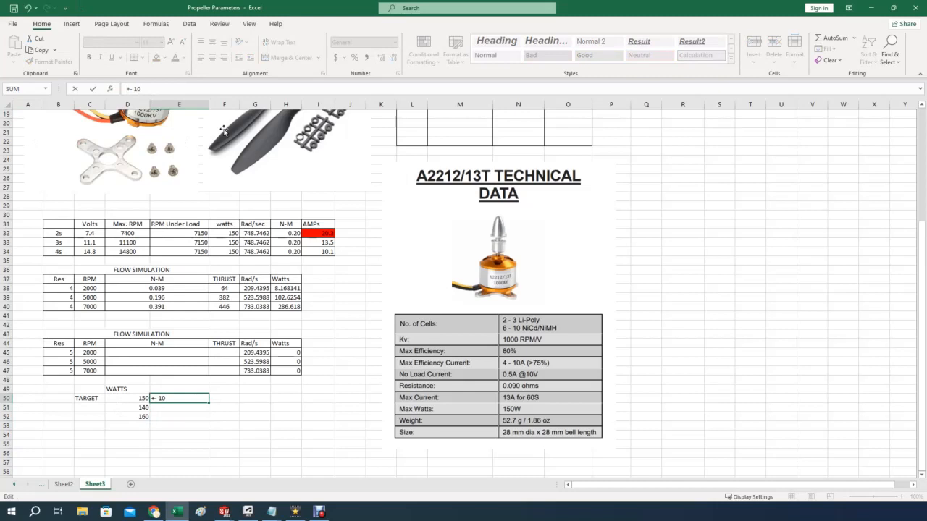
type("'")
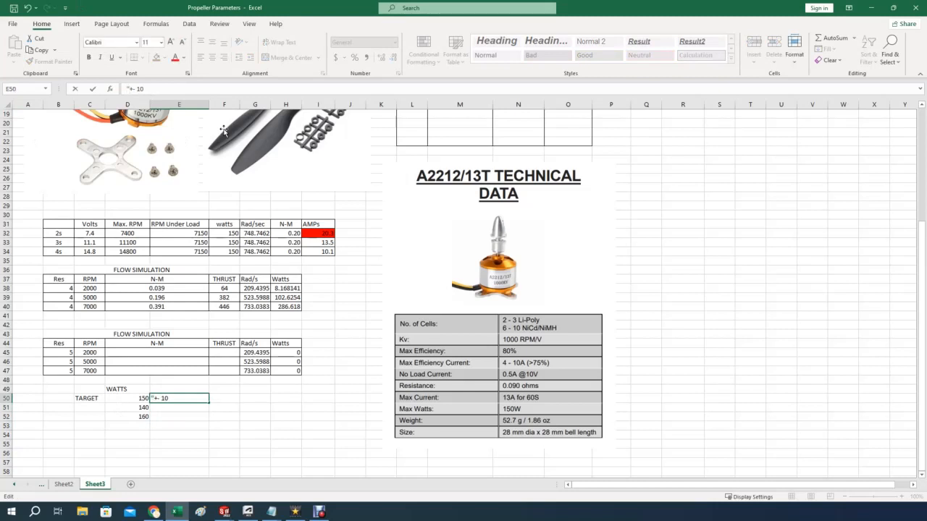
key("BackSpace")
key("Return")
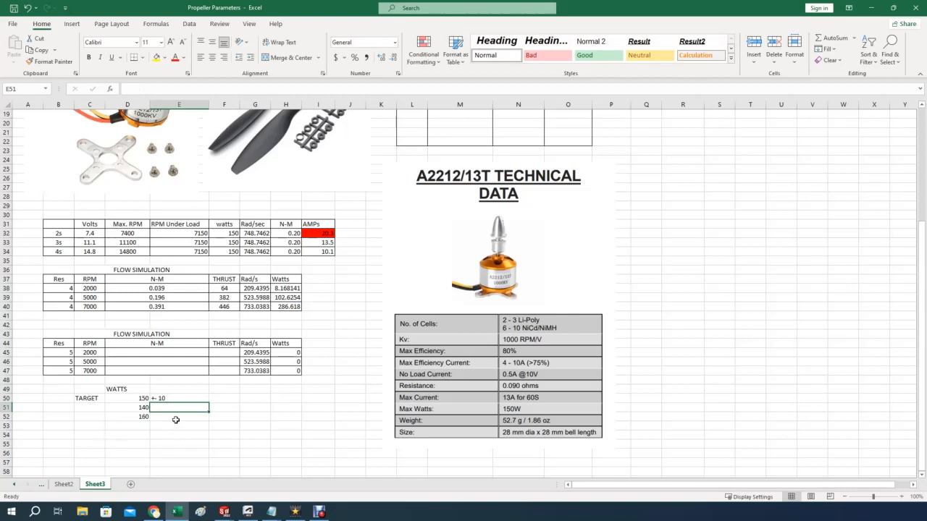
left_click(130, 434)
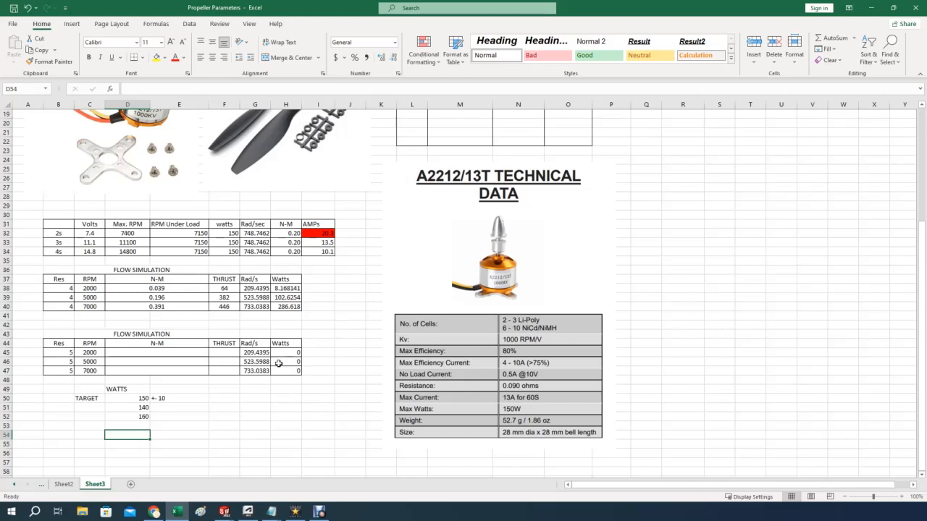
Switch to the 5 blade propeller flow simulation model in SOLIDWORKS and bring the whole computational domain into view.
mouse_move(225, 511)
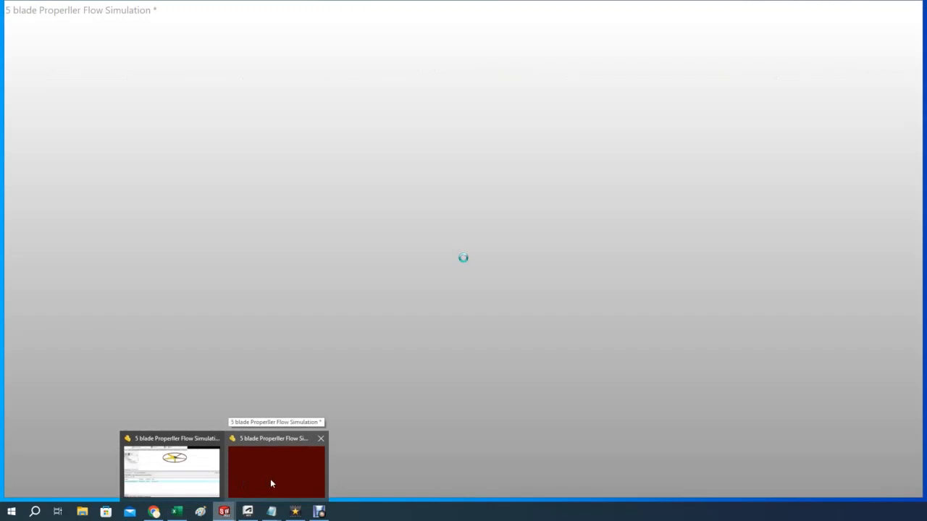
left_click(271, 483)
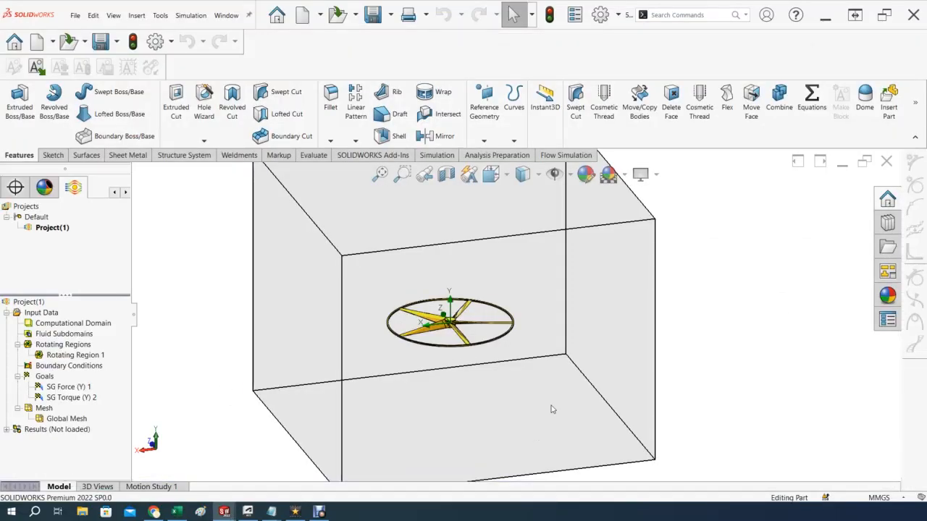
key("f")
mouse_move(646, 335)
middle_mouse_down()
mouse_move(630, 337)
mouse_move(683, 362)
mouse_move(654, 312)
mouse_move(677, 359)
mouse_move(658, 335)
middle_mouse_up()
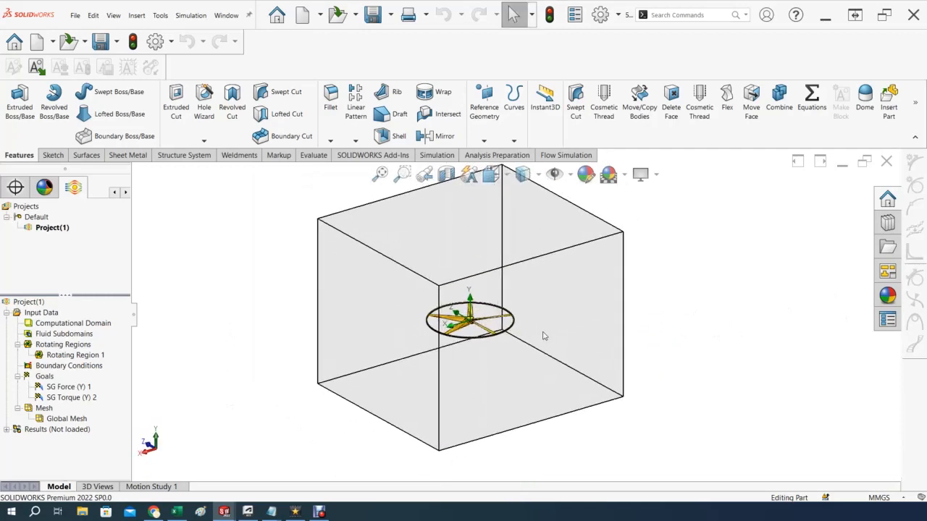
key("ctrl+Left")
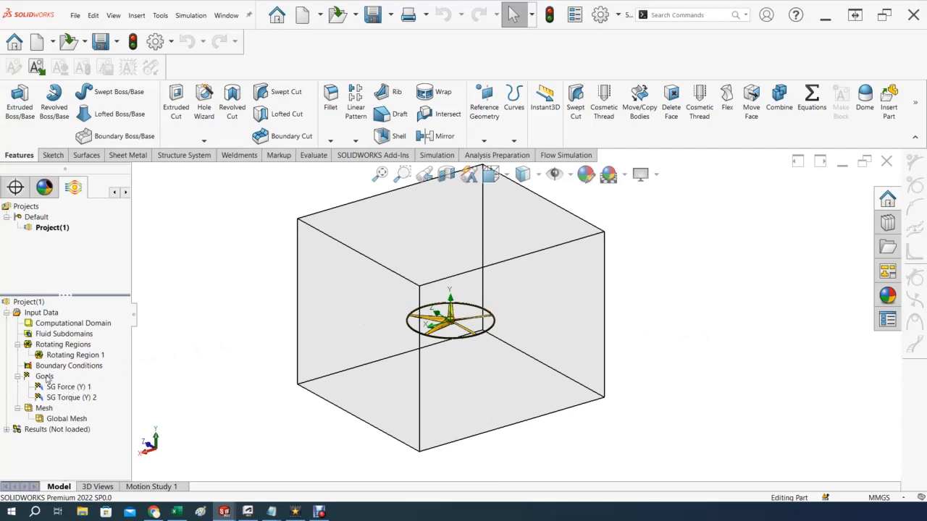
Insert a new equation goal and add the angular velocity of Rotating Region 1 to its expression.
right_click(43, 378)
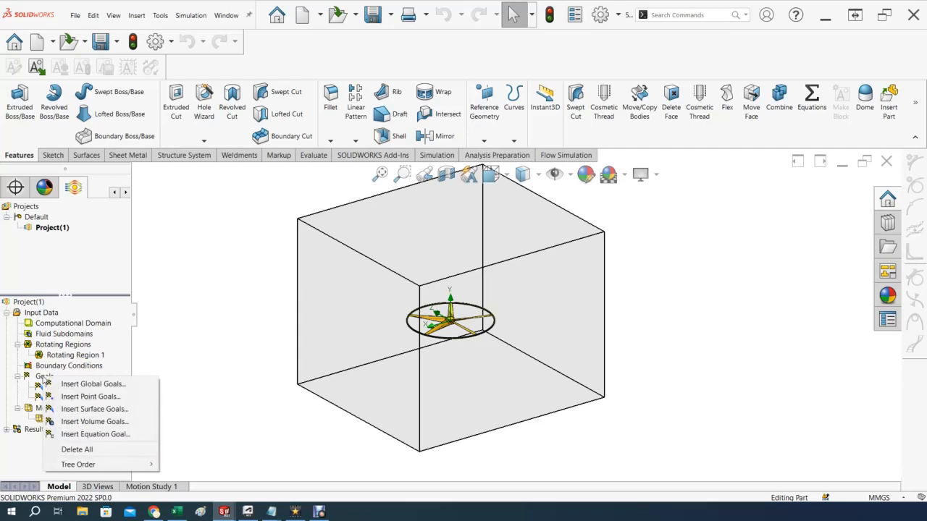
left_click(87, 434)
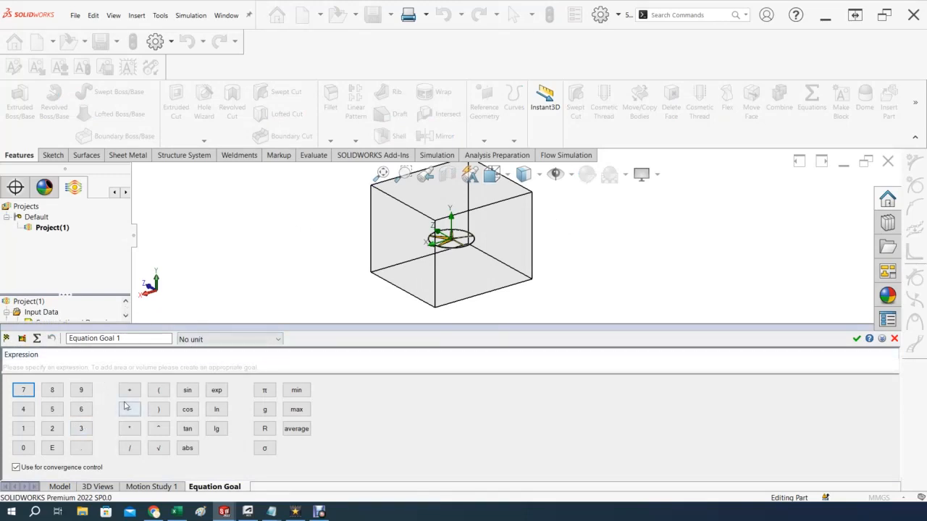
left_click(102, 363)
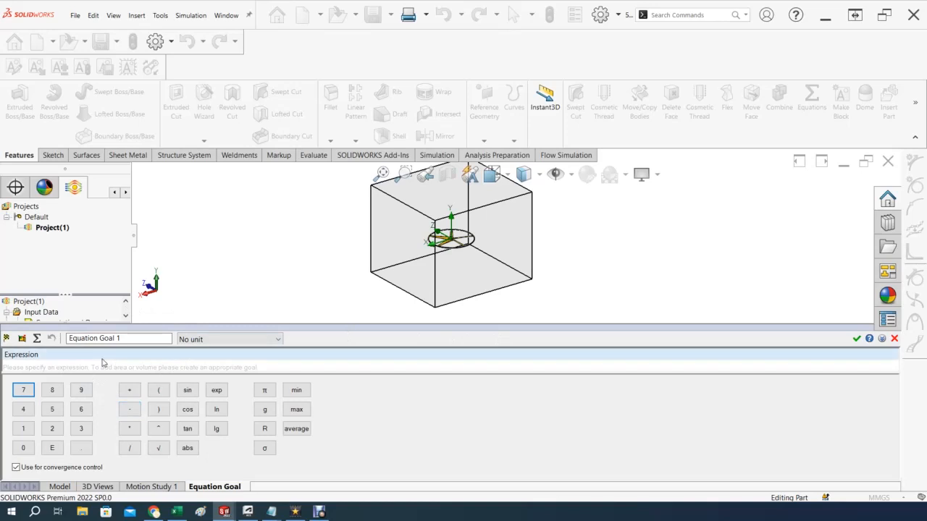
left_click(125, 316)
left_click(125, 315)
left_click(125, 315)
left_click(125, 316)
left_click(75, 312)
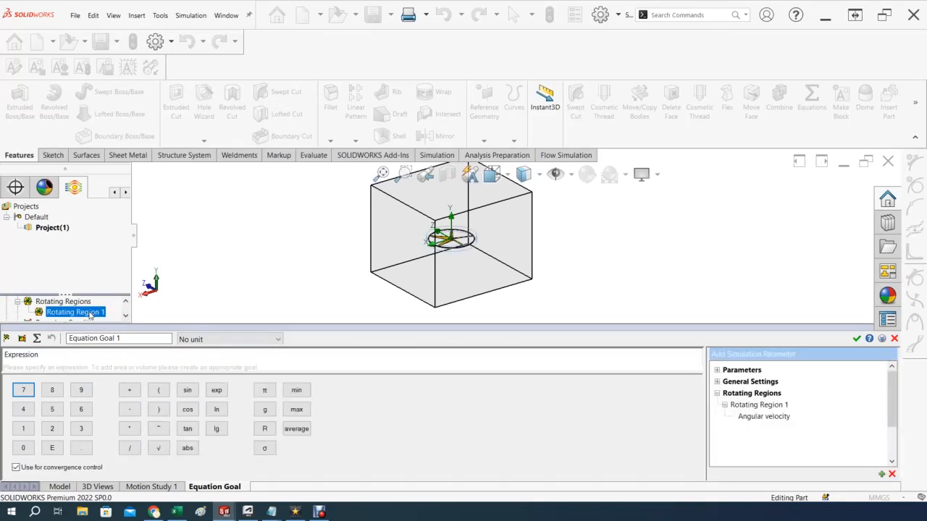
left_click(762, 418)
double_click(761, 418)
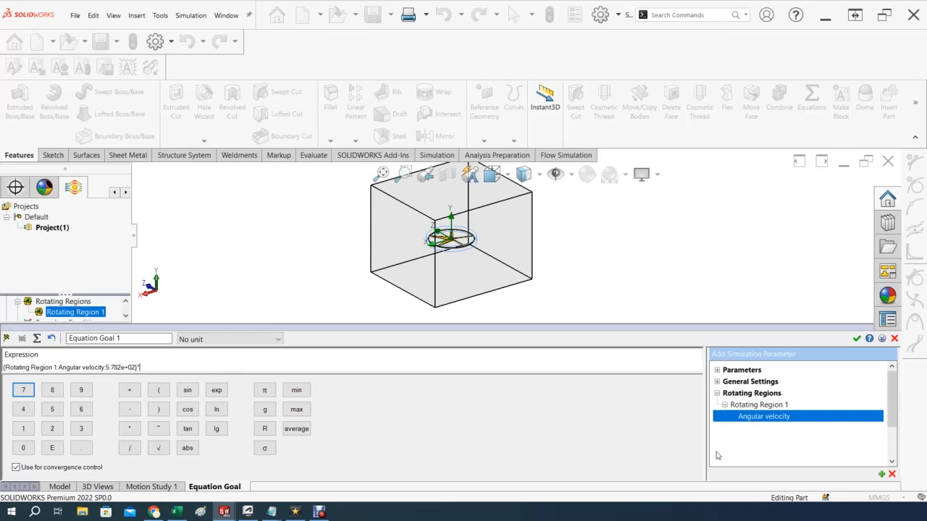
Multiply the angular velocity by the SG Torque (Y) 2 goal in the expression and name the equation goal WATTS.
left_click(125, 316)
left_click(125, 315)
left_click(125, 317)
left_click(125, 316)
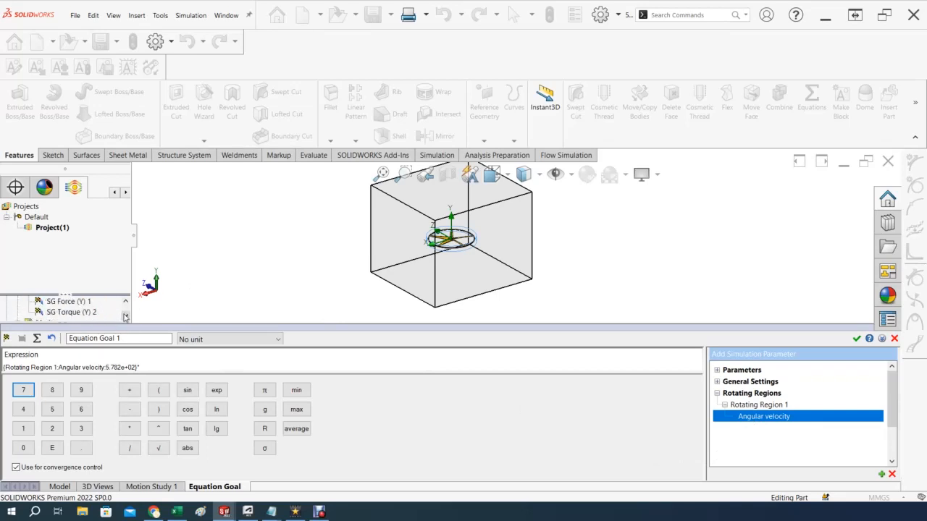
left_click(67, 312)
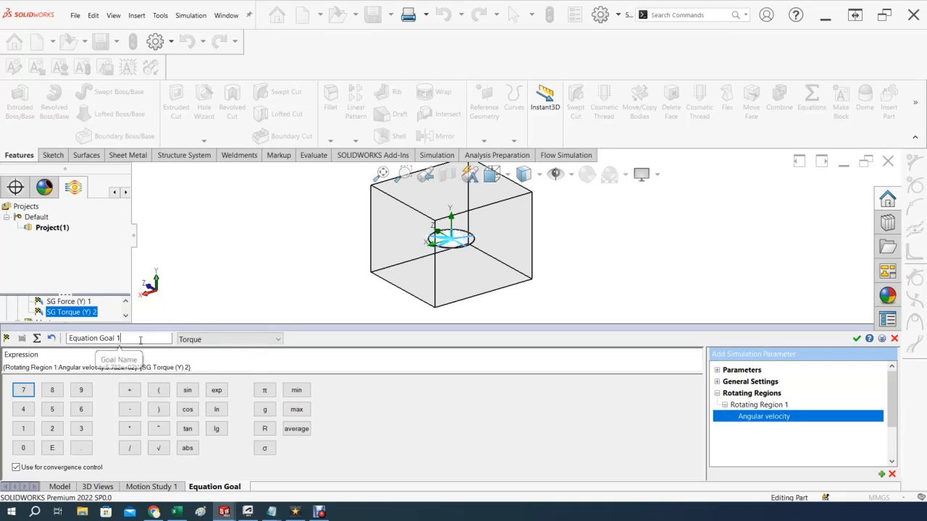
left_click_drag(145, 339, 70, 336)
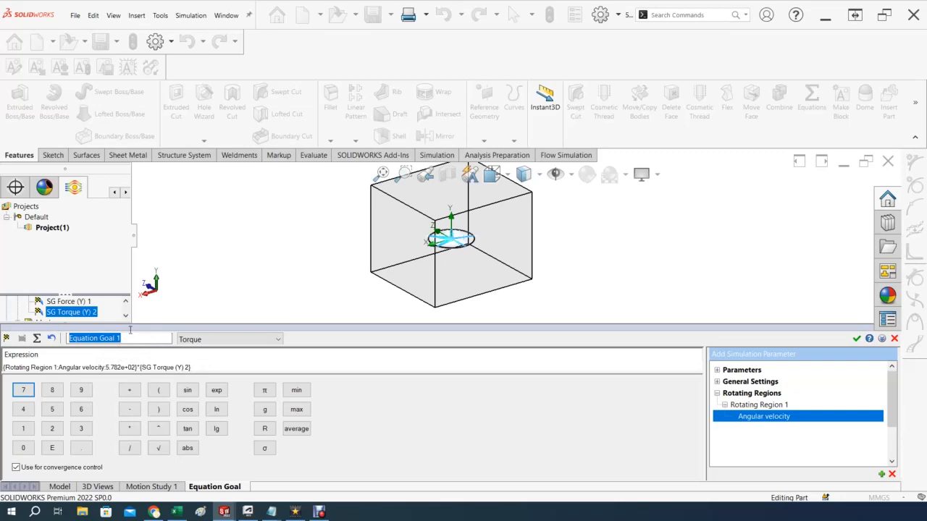
type("WATTS")
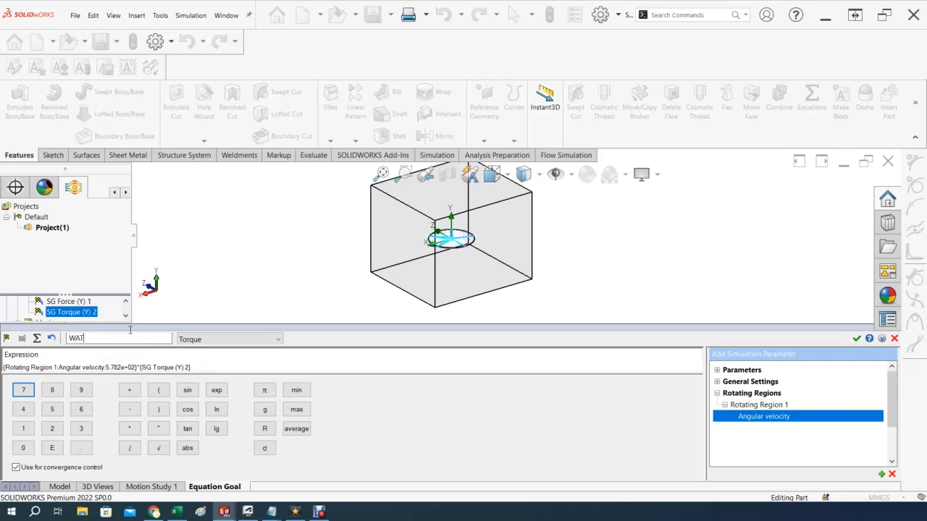
Try Power Spectral Density as the dimensionality of the WATTS goal.
left_click(218, 339)
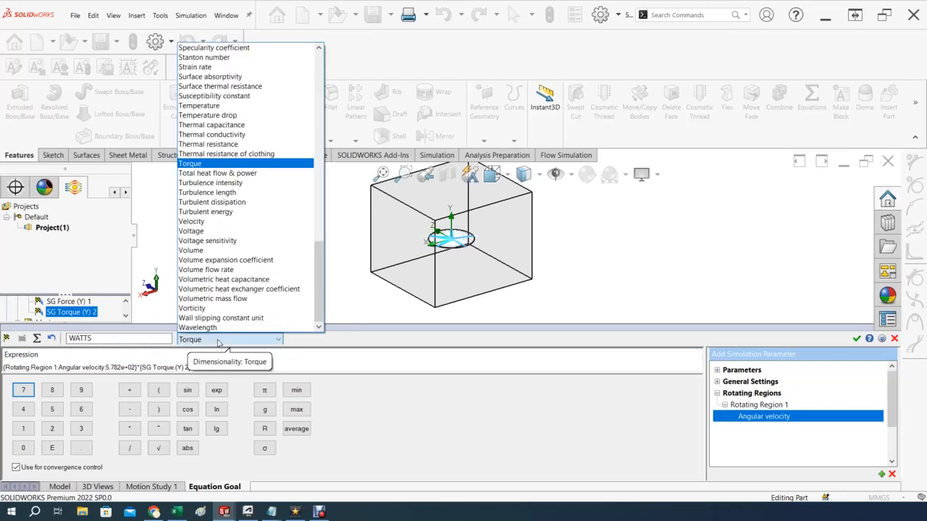
left_click(310, 297)
left_click(245, 342)
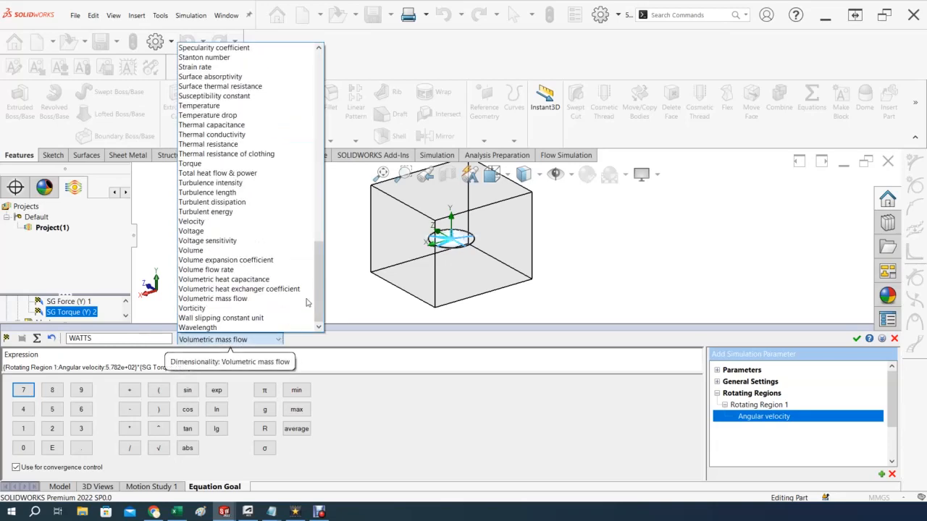
left_click_drag(320, 290, 331, 202)
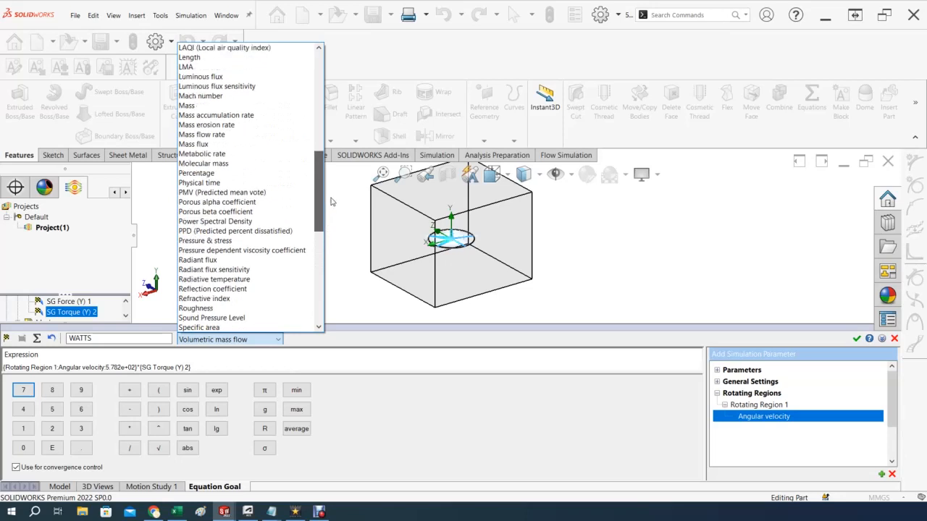
left_click(221, 222)
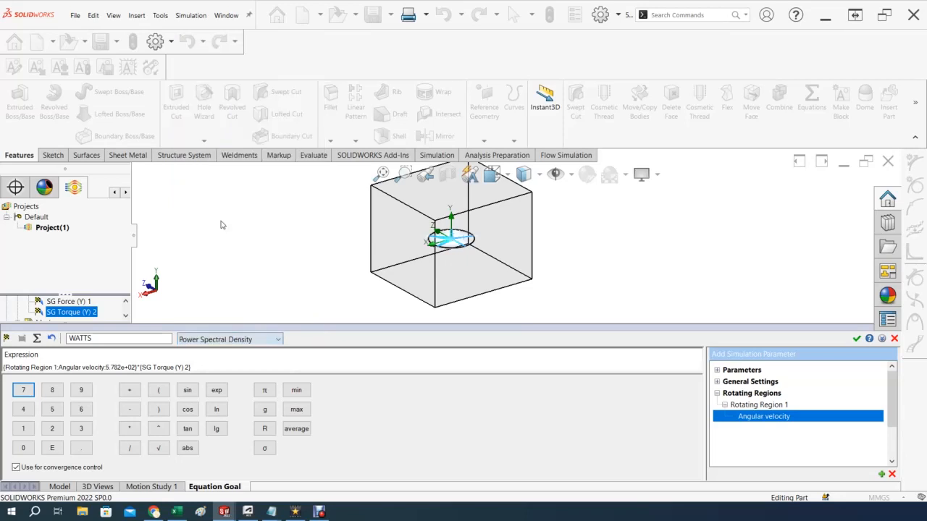
Set the WATTS goal's dimensionality to No unit and accept the equation goal.
left_click(255, 341)
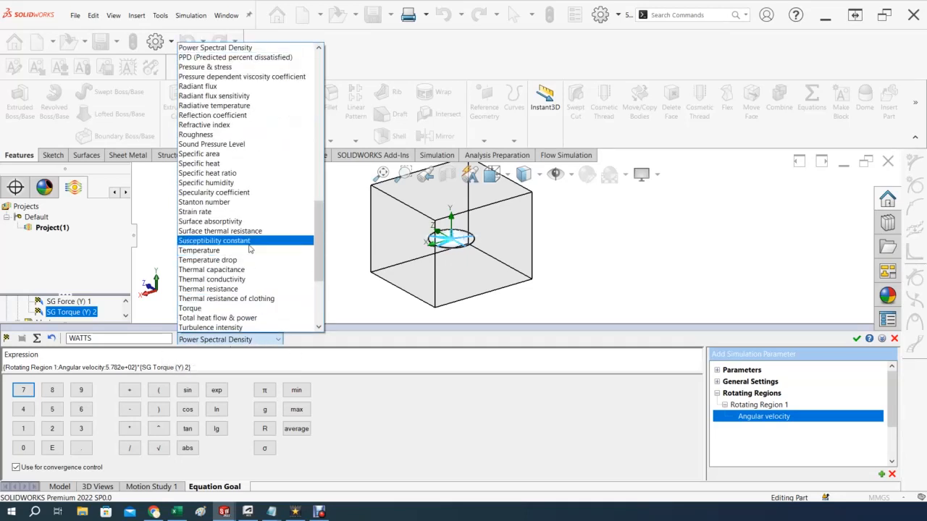
scroll(319, 229, "up", 4)
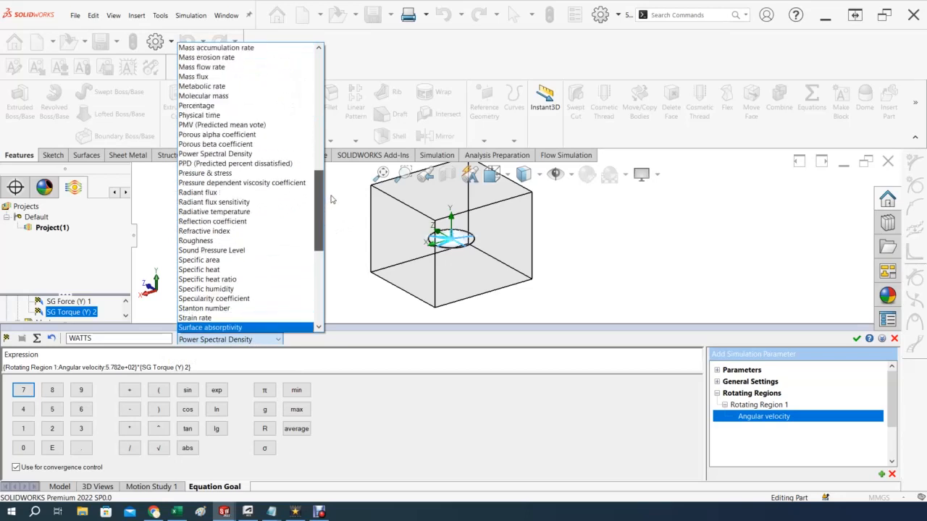
scroll(331, 200, "up", 1)
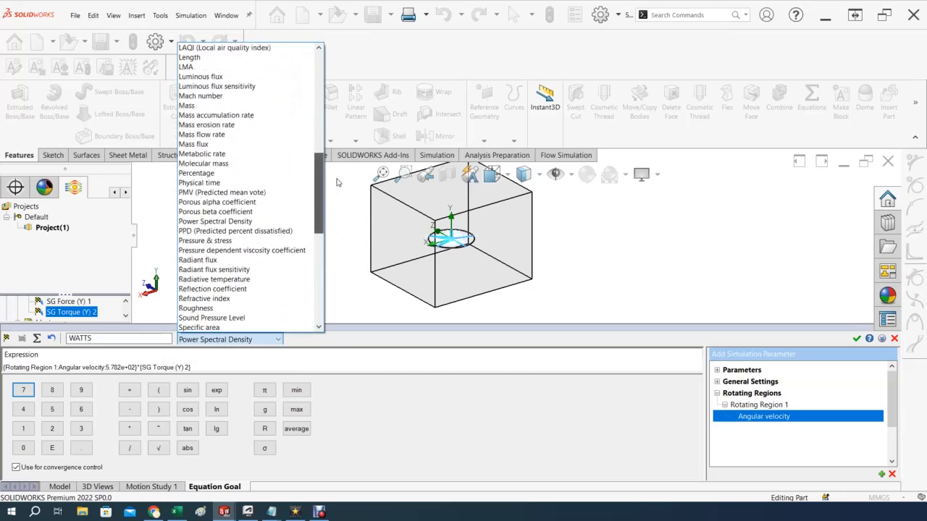
scroll(337, 181, "up", 3)
scroll(344, 161, "up", 3)
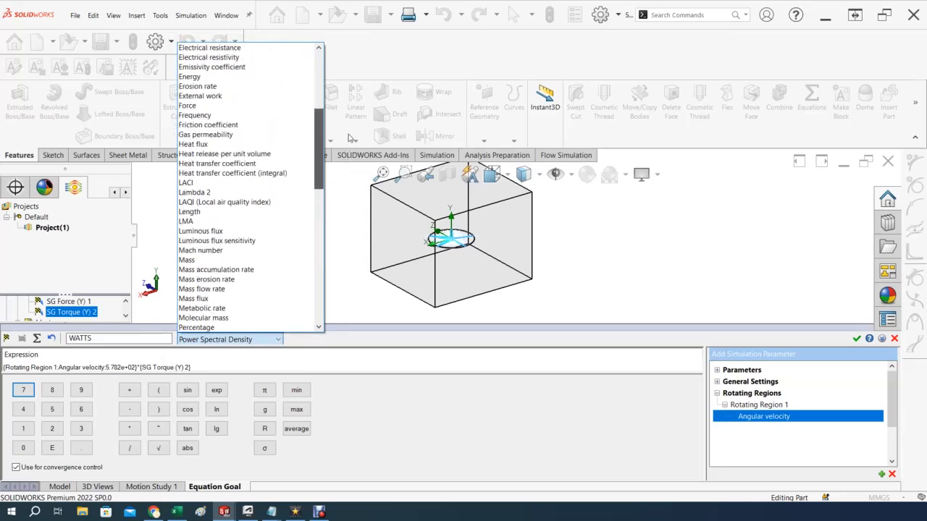
scroll(349, 137, "up", 1)
scroll(351, 133, "up", 2)
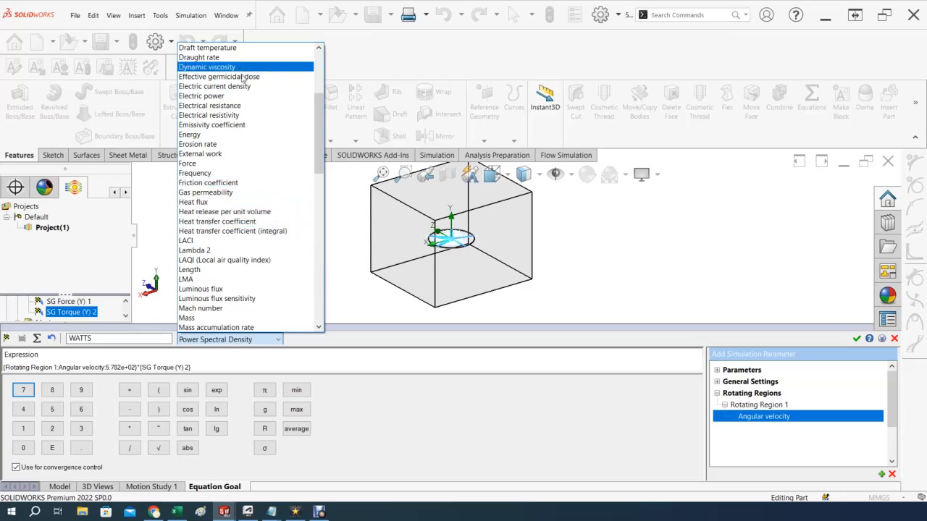
left_click_drag(319, 113, 326, 75)
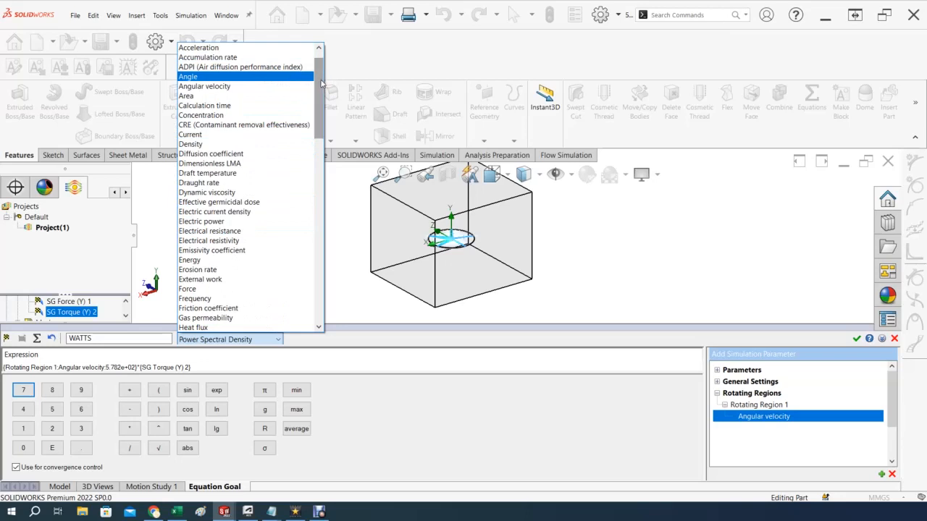
scroll(325, 83, "up", 1)
left_click(226, 51)
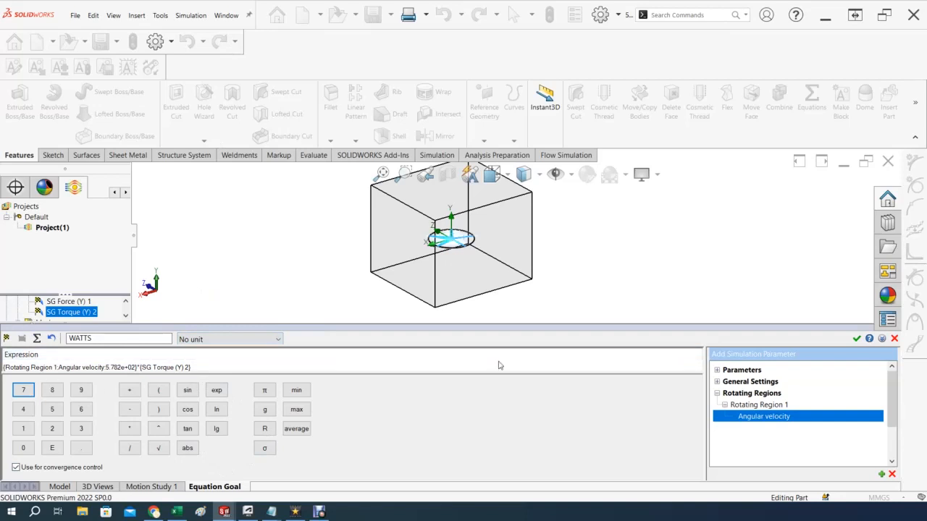
left_click(856, 339)
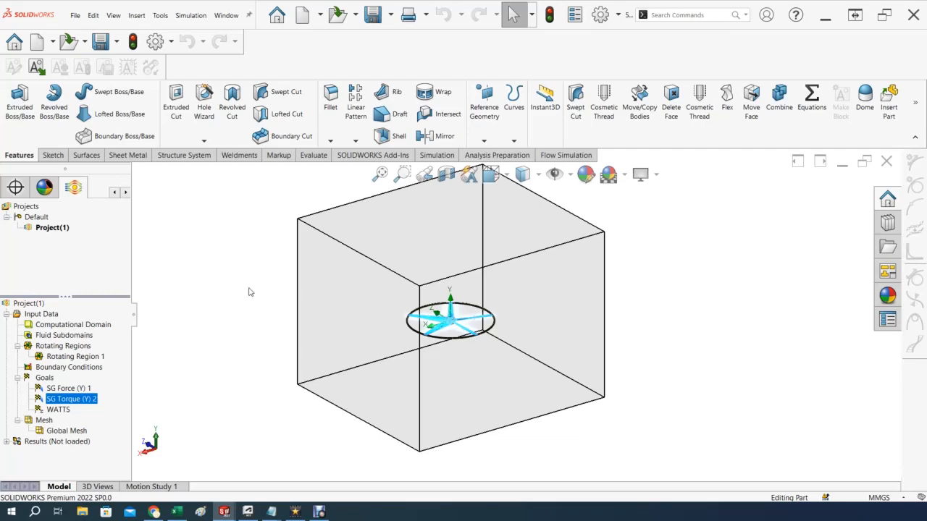
left_click(168, 283)
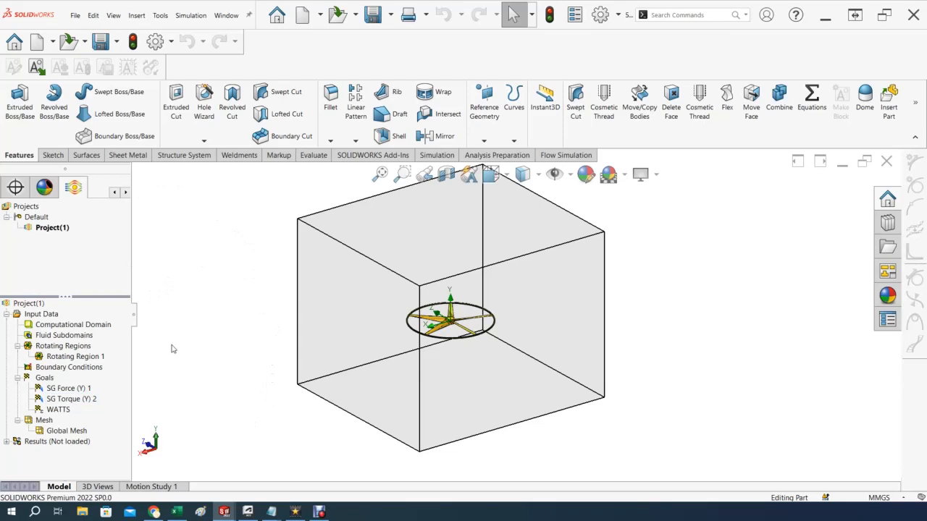
Set the global mesh's level of initial mesh to 5 and accept the settings.
right_click(70, 430)
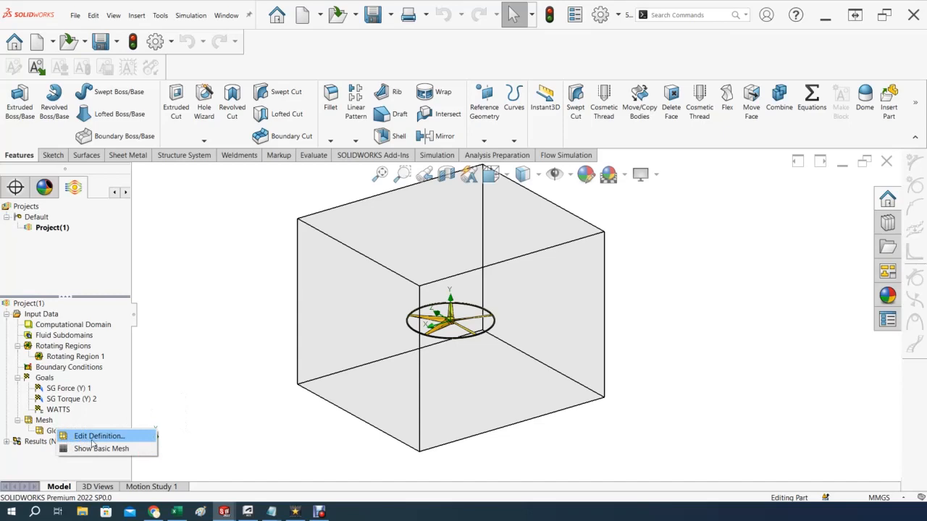
left_click(92, 435)
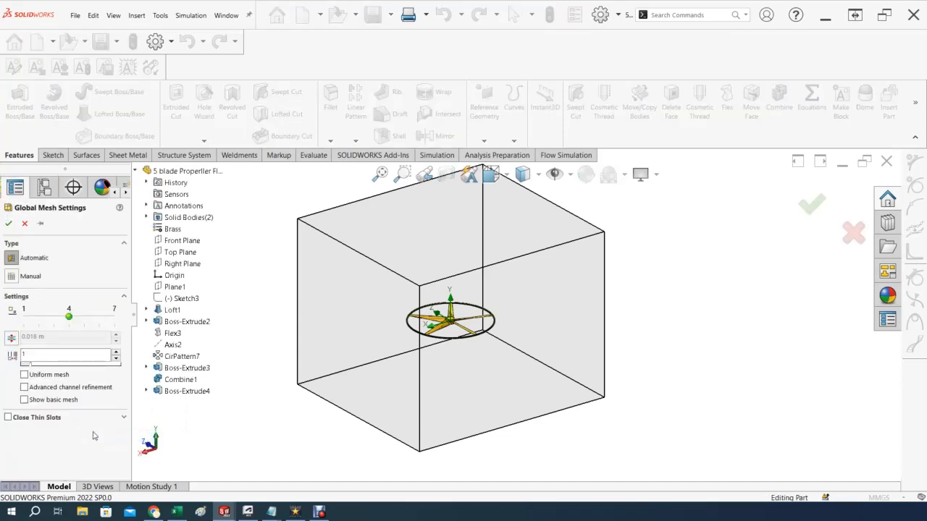
left_click(84, 317)
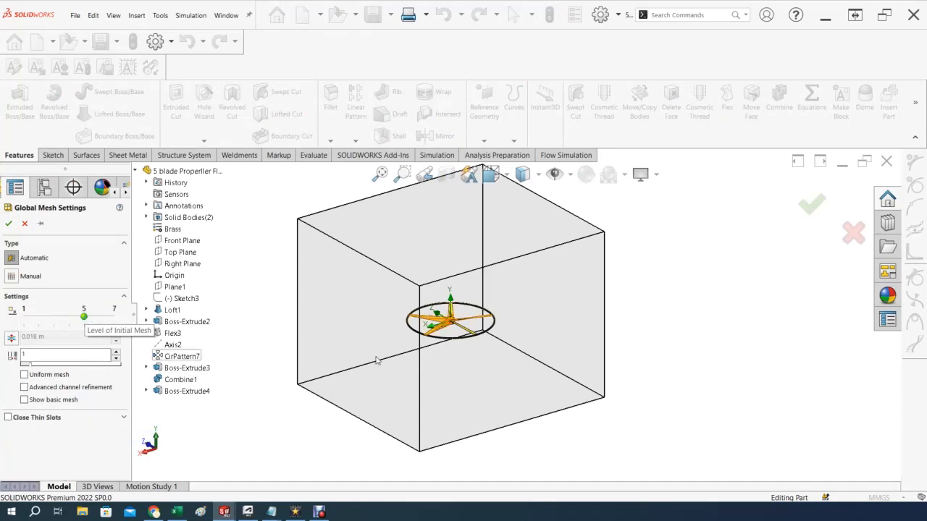
left_click(9, 223)
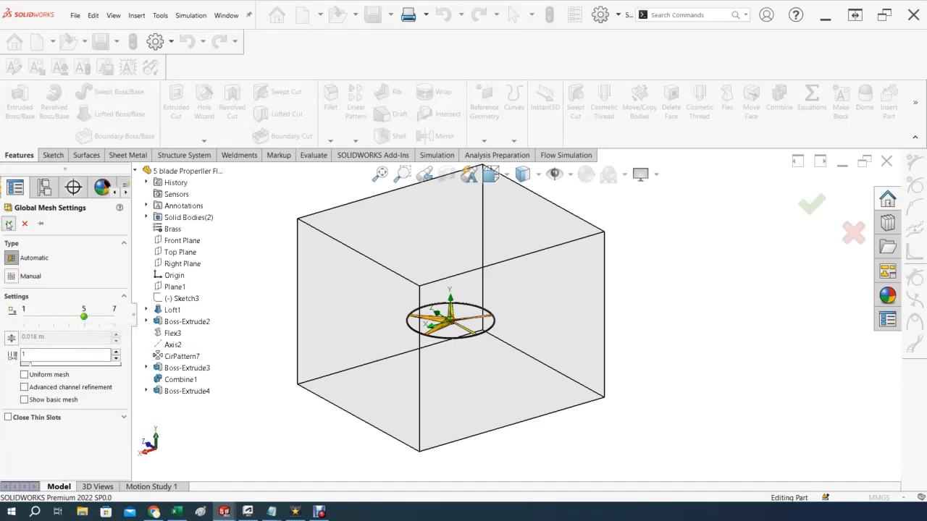
Create a new parametric study for the flow project and set its type to Goal Optimization.
left_click(160, 15)
mouse_move(177, 115)
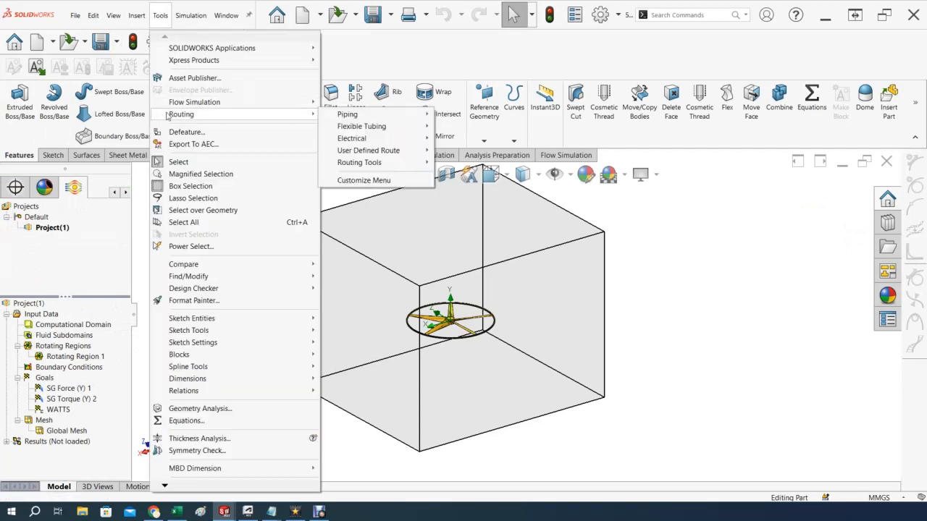
mouse_move(231, 102)
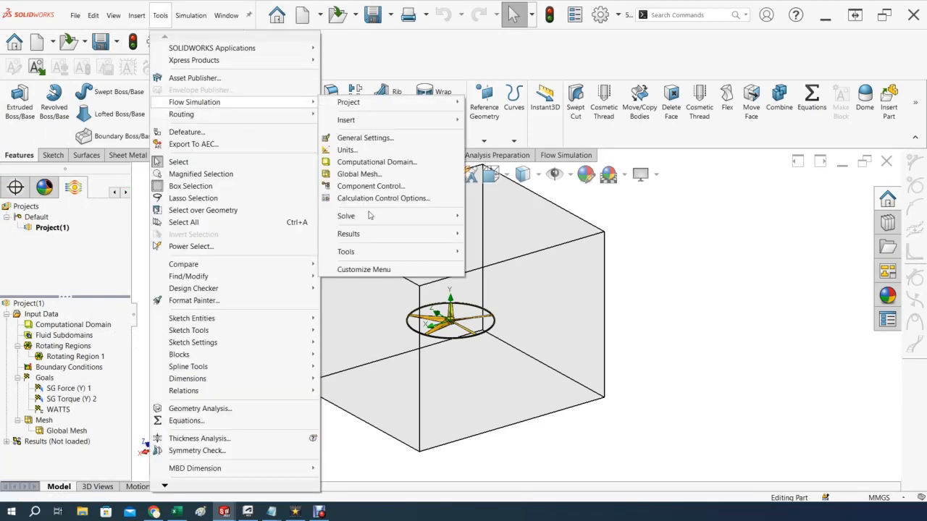
mouse_move(368, 218)
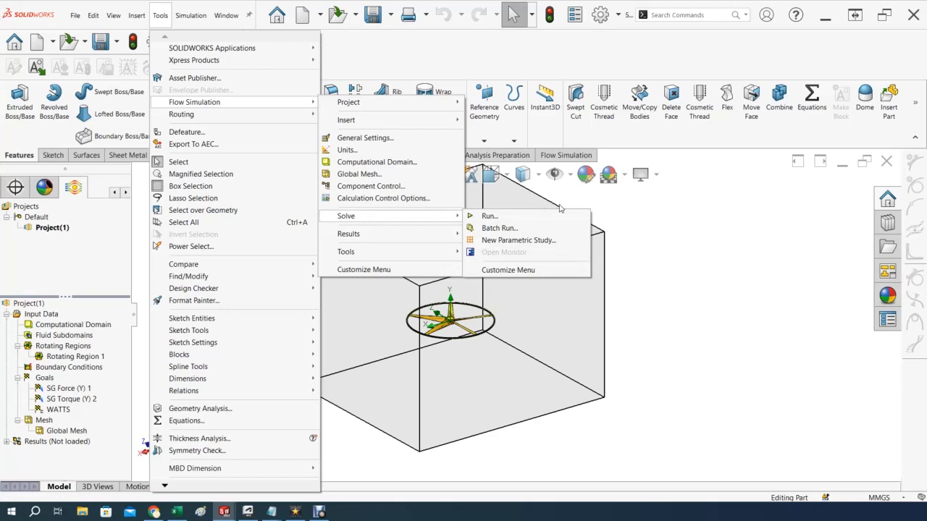
left_click(517, 240)
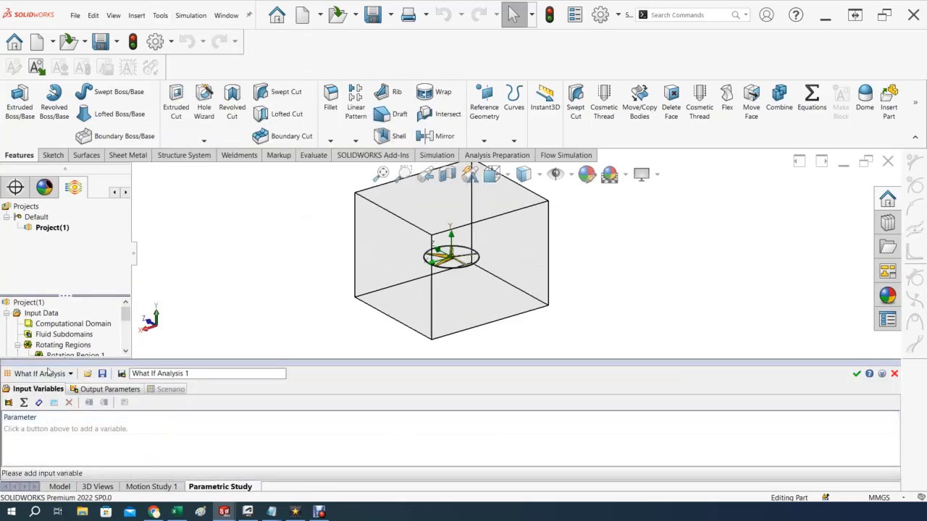
left_click(70, 373)
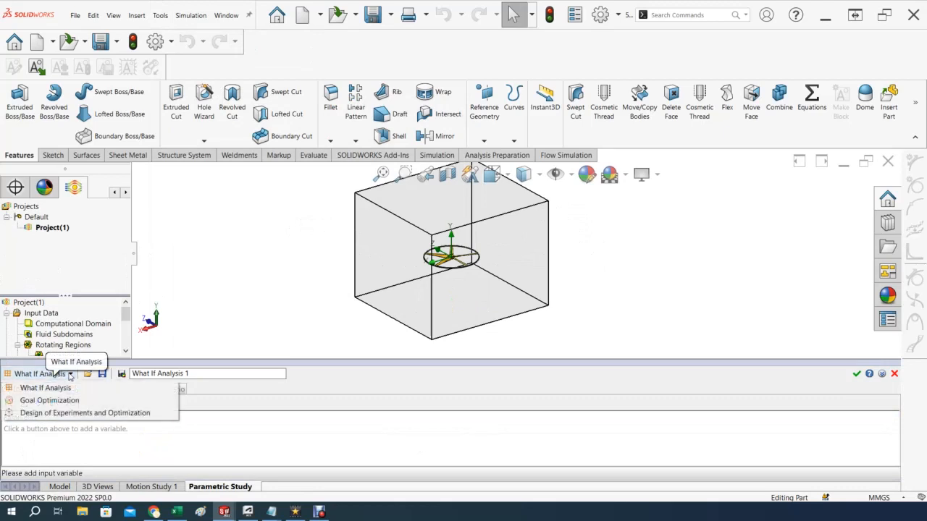
left_click(38, 405)
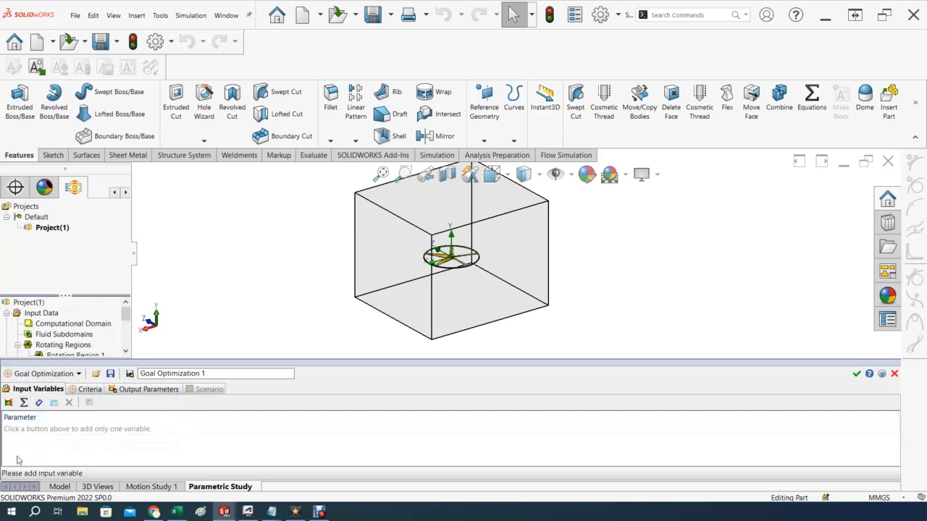
Add the angular velocity of Rotating Region 1 as the study's input variable.
left_click(8, 404)
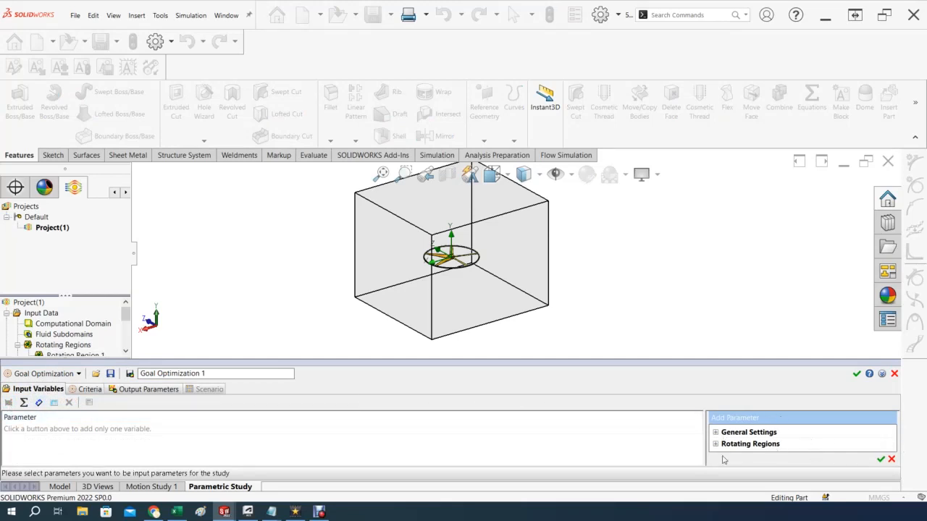
left_click(715, 443)
left_click(891, 447)
left_click(760, 445)
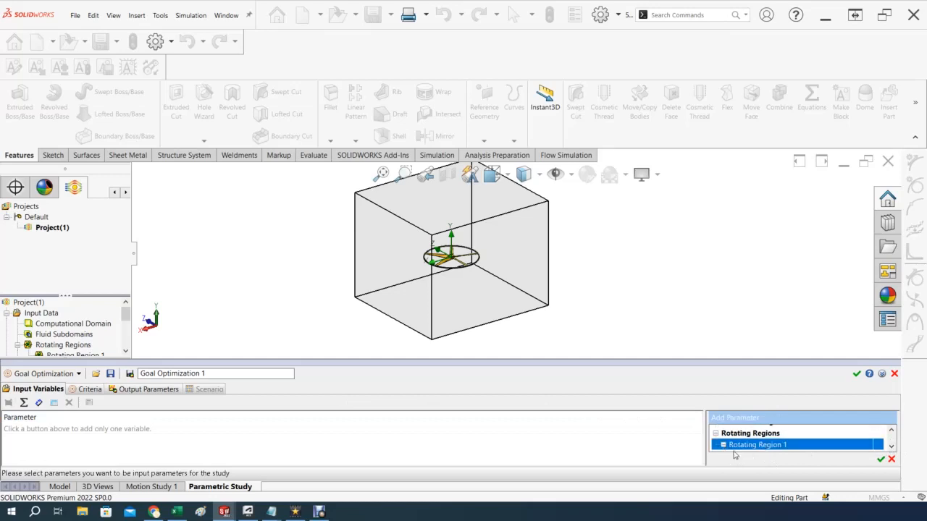
left_click(891, 446)
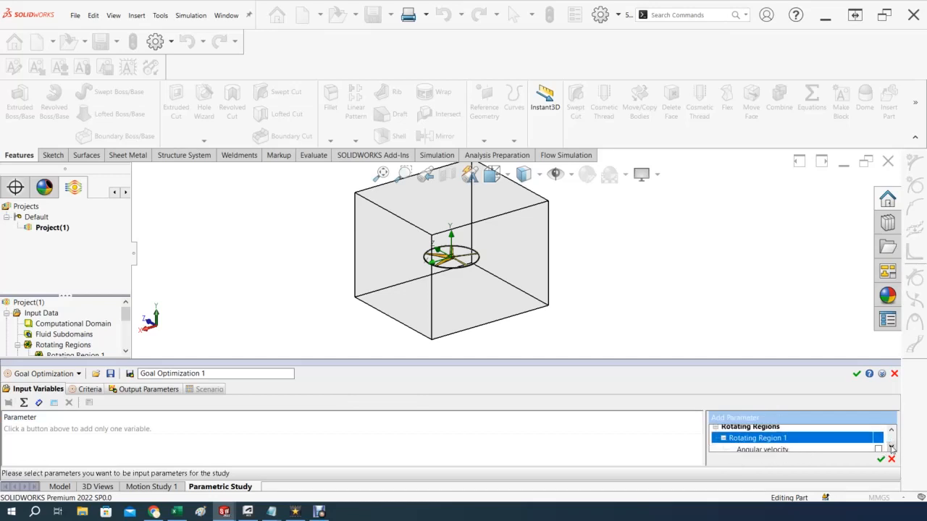
left_click(764, 446)
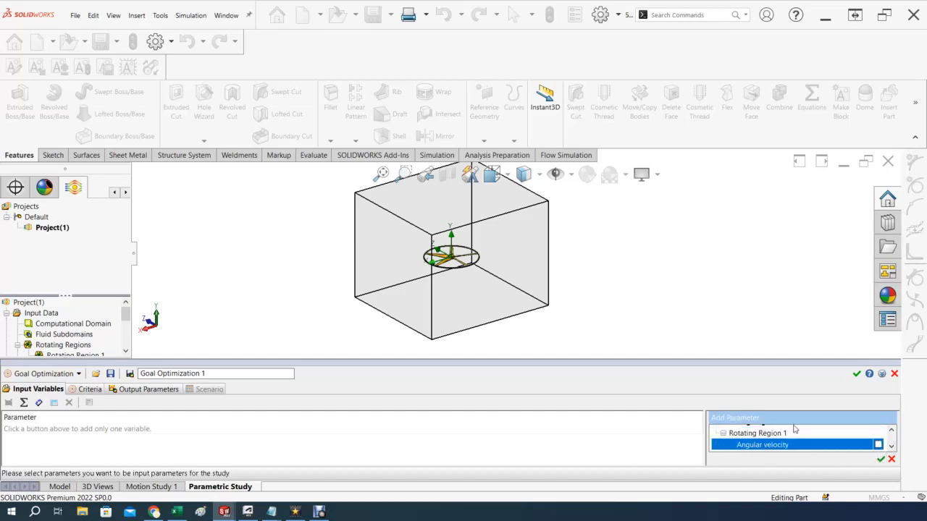
left_click(878, 445)
left_click(881, 459)
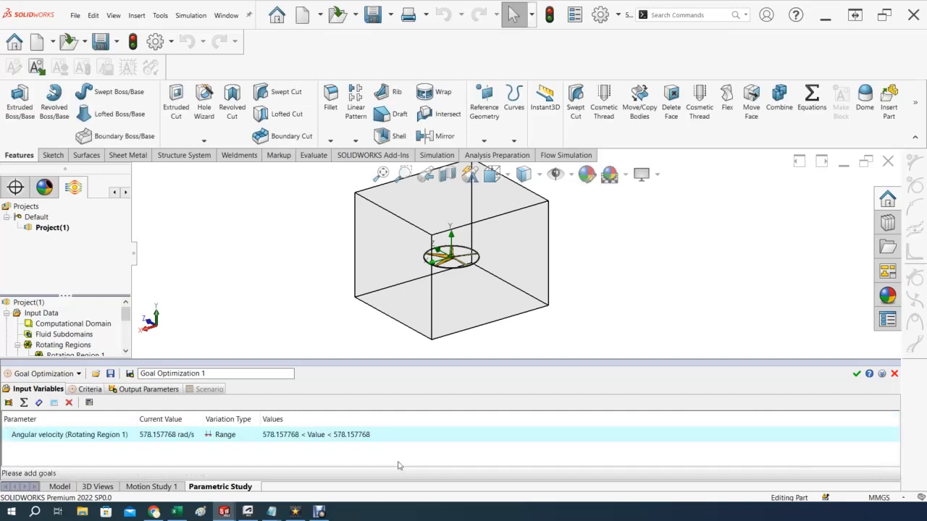
Set the minimum of the angular velocity range to 209 rad/s, consulting the Rad/s values in the Propeller Parameters Excel workbook.
left_click(228, 437)
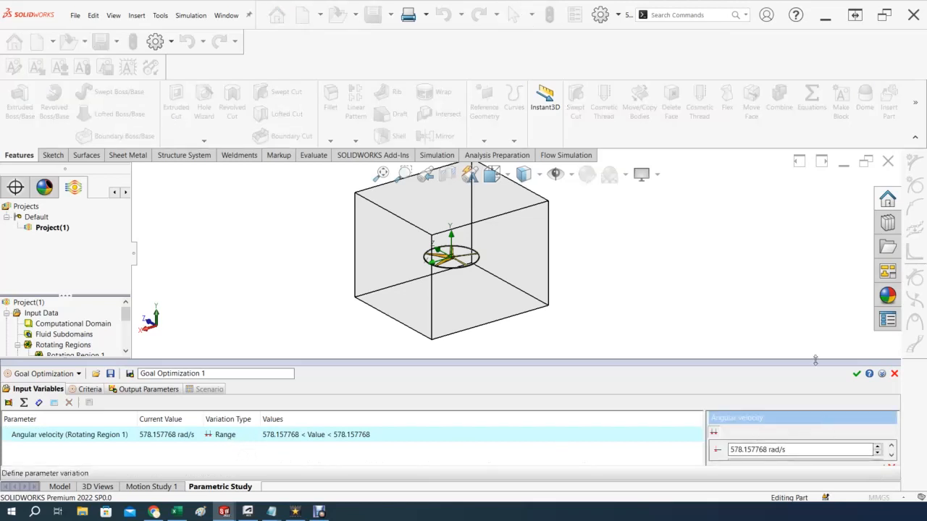
left_click_drag(815, 360, 816, 304)
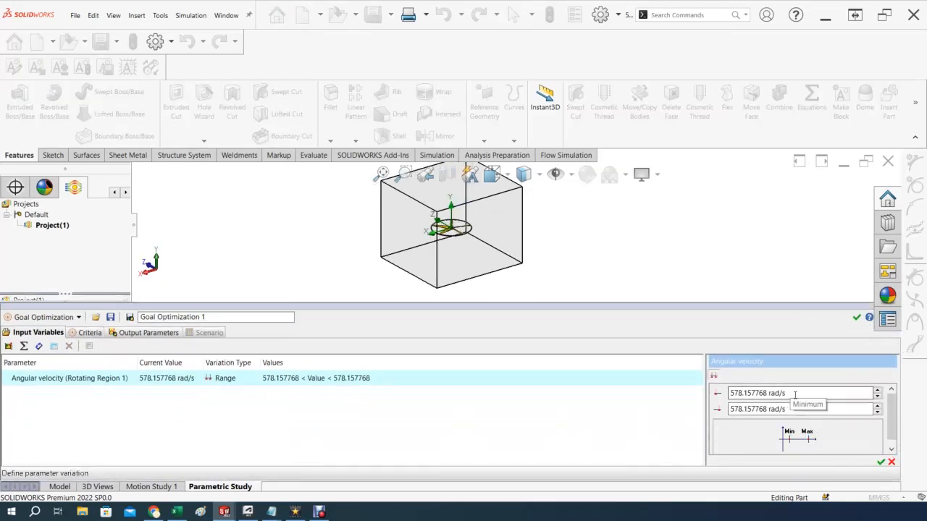
left_click_drag(867, 393, 721, 388)
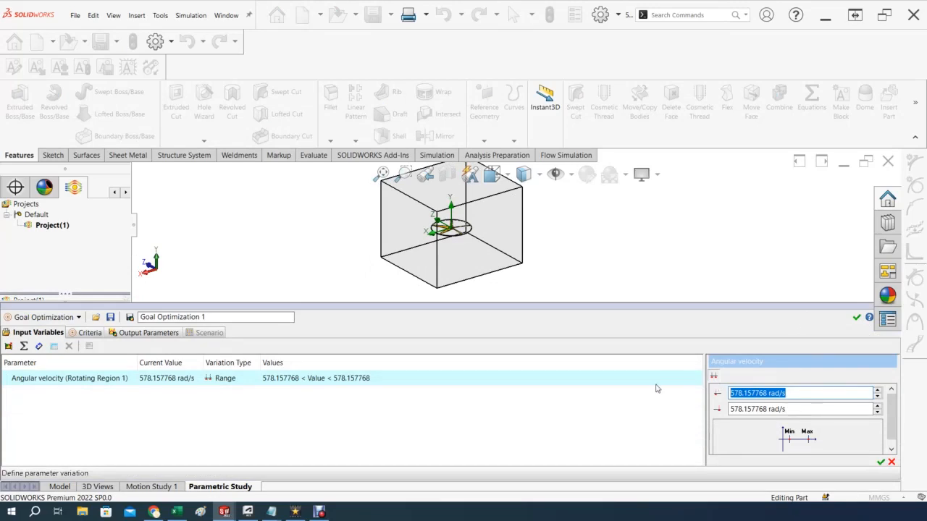
type("200")
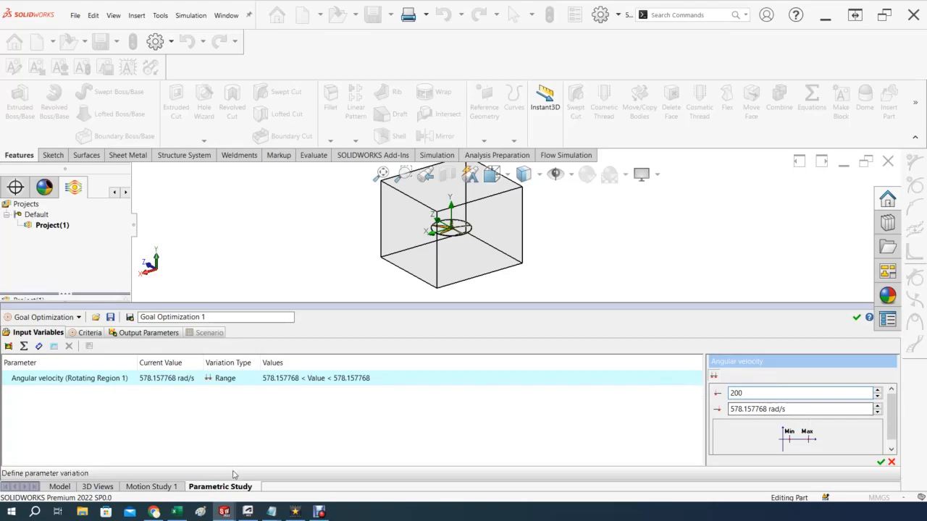
left_click(178, 512)
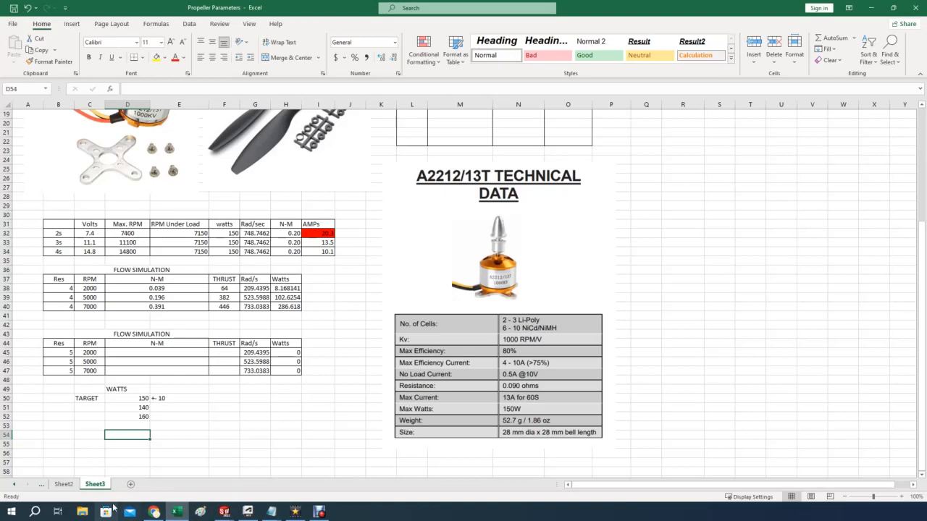
mouse_move(225, 513)
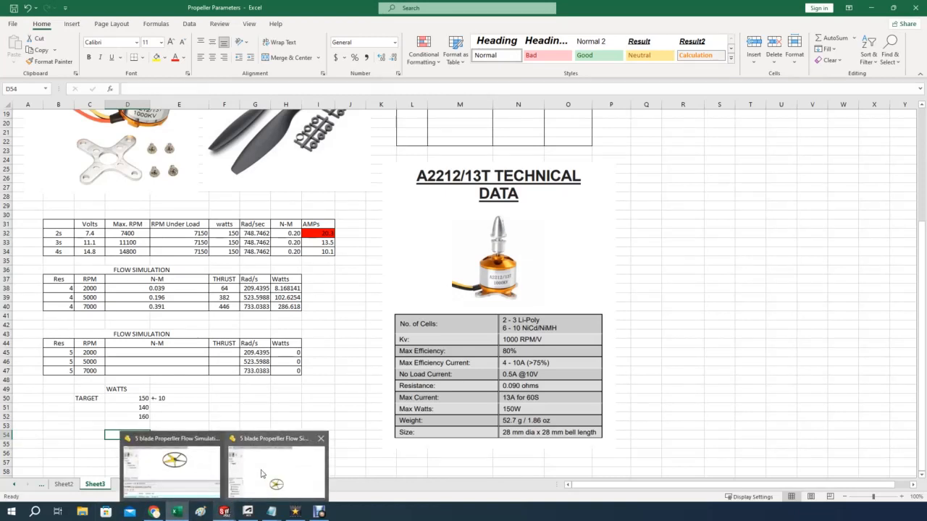
left_click(265, 471)
left_click(744, 393)
key("BackSpace")
type("9 rad/s")
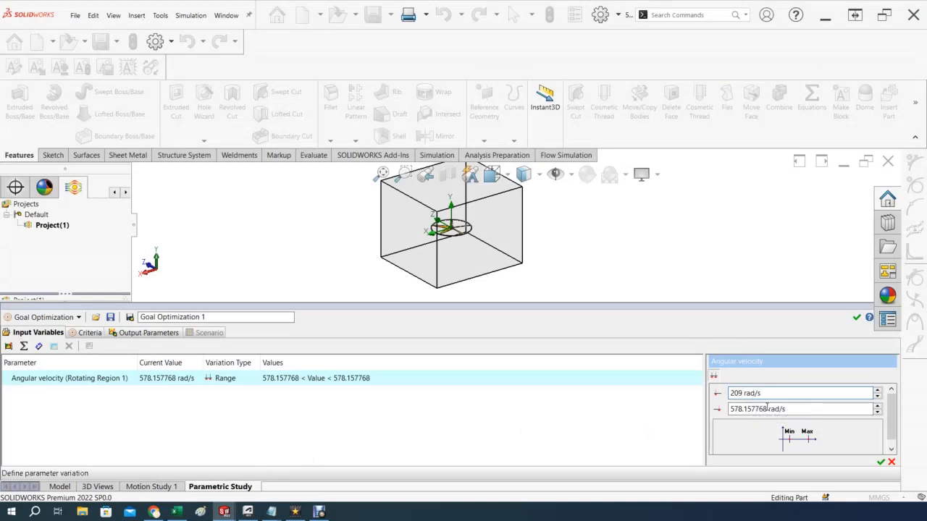
Set the maximum of the angular velocity range to 733 rad/s and accept the variation.
key("Tab")
type("733")
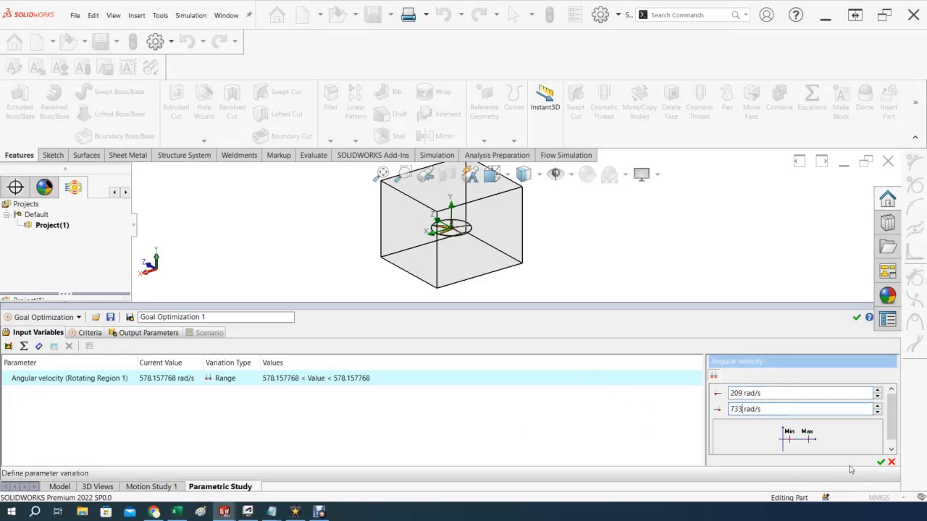
left_click(881, 463)
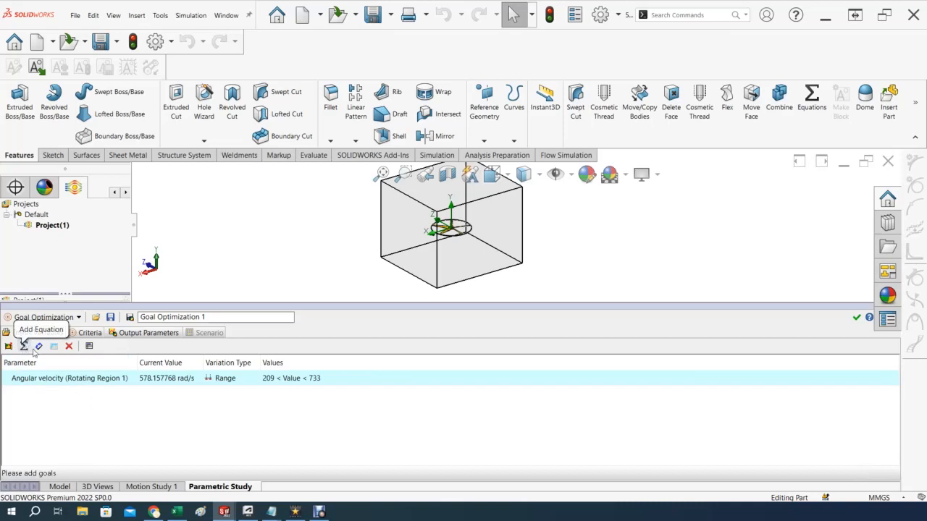
Add the WATTS goal as the optimization criterion of the study.
left_click(87, 333)
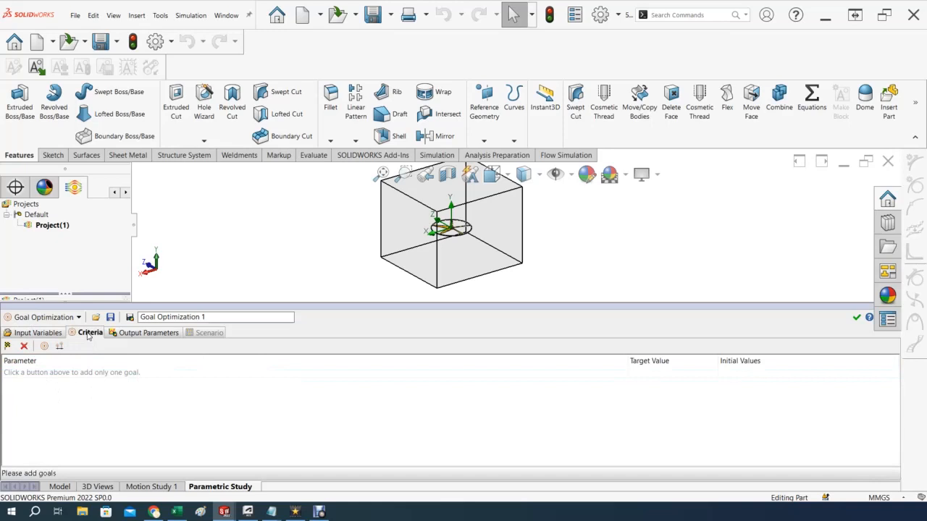
left_click(7, 346)
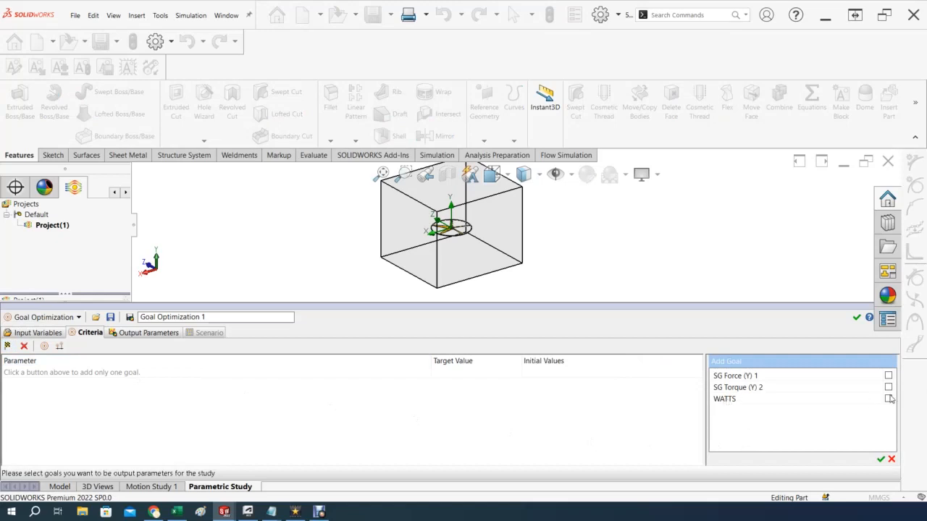
left_click(881, 459)
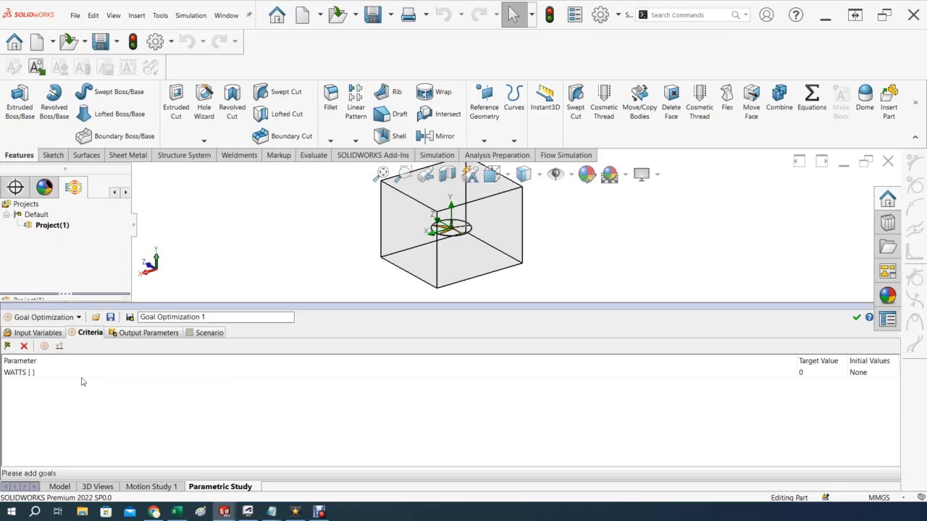
Set the target value of the WATTS criterion to 150 and accept it.
left_click(31, 374)
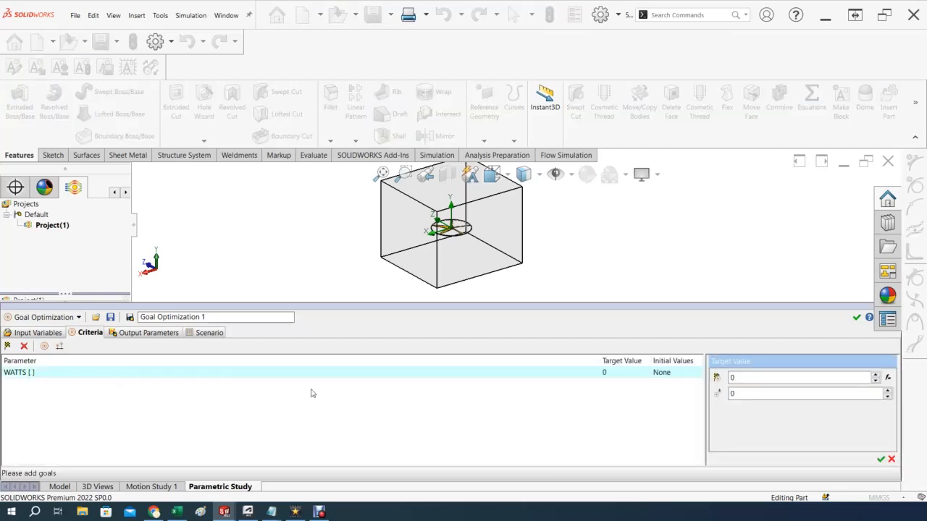
double_click(752, 381)
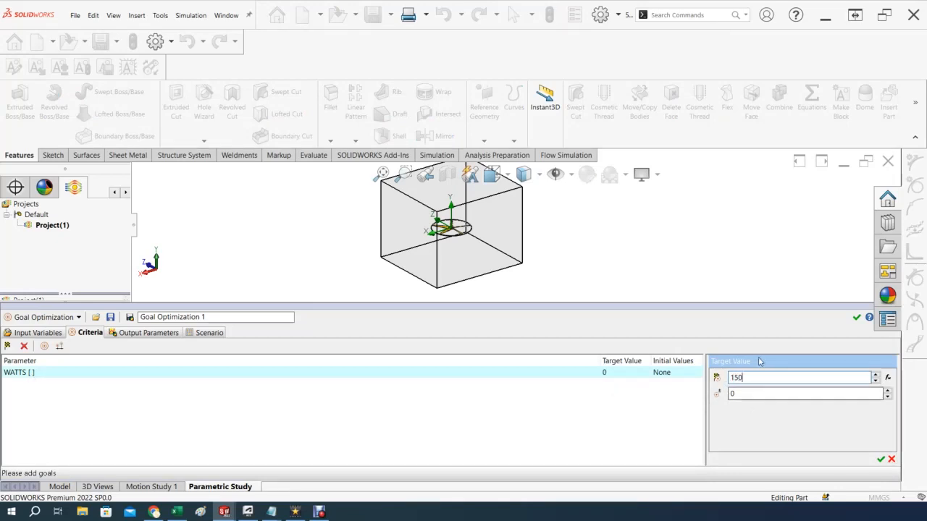
left_click(743, 393)
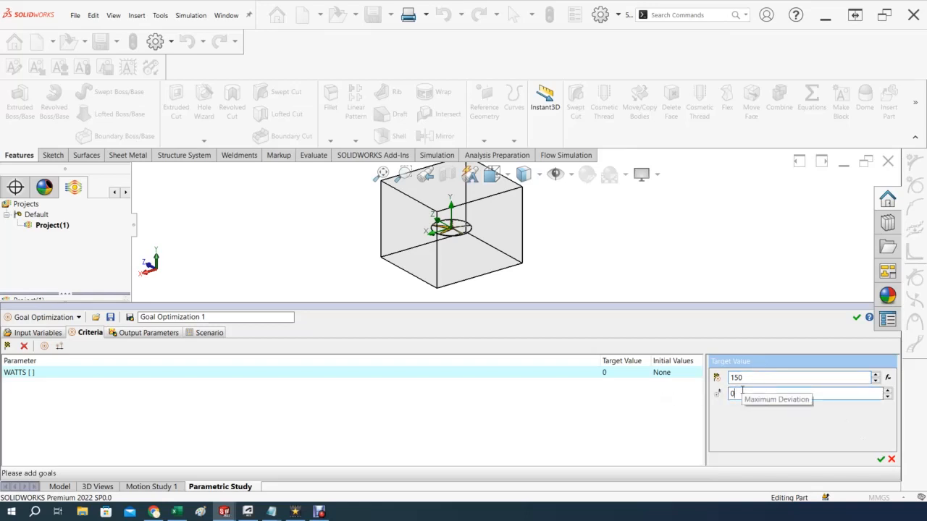
left_click(880, 459)
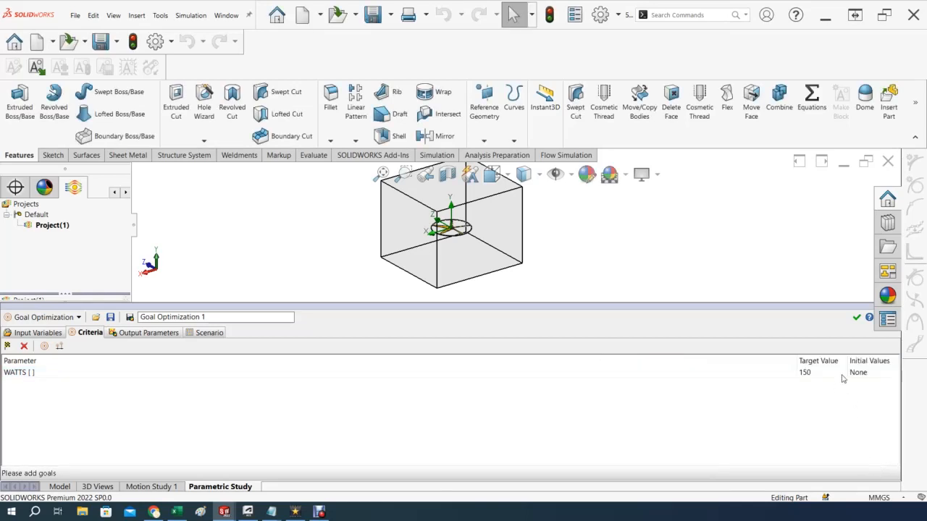
Add all goals, SG Force (Y) 1, SG Torque (Y) 2 and WATTS, as output parameters of the study.
left_click(133, 335)
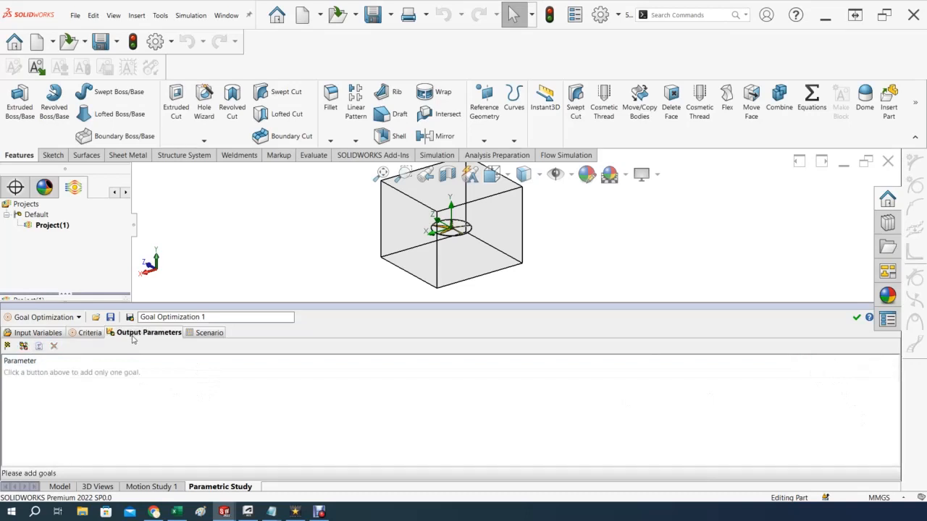
left_click(8, 346)
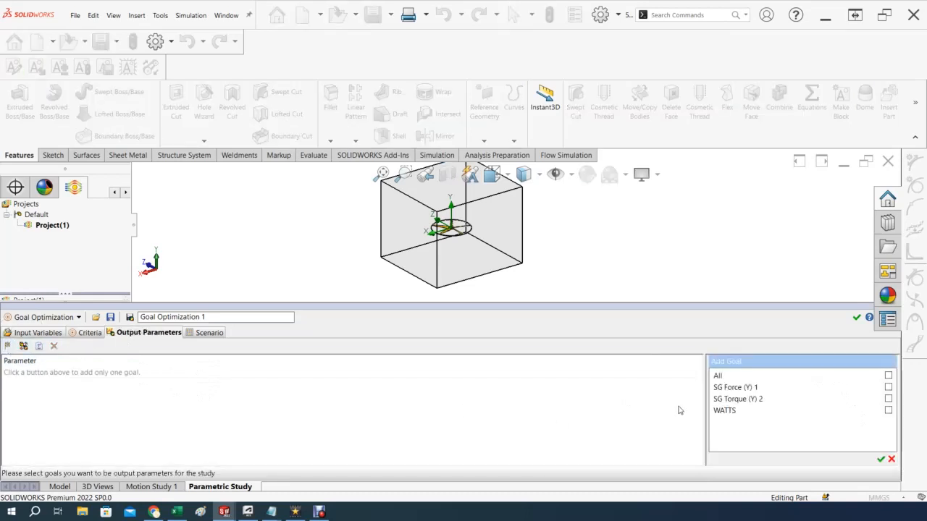
left_click(888, 376)
left_click(881, 459)
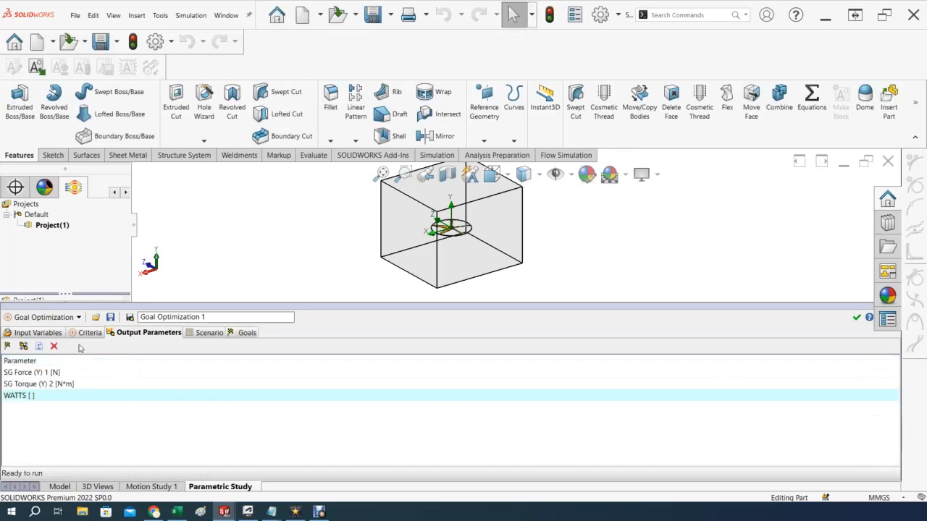
Set the scenario's maximum number of calculations to 20, review the other study options and show the study's goals table.
left_click(208, 335)
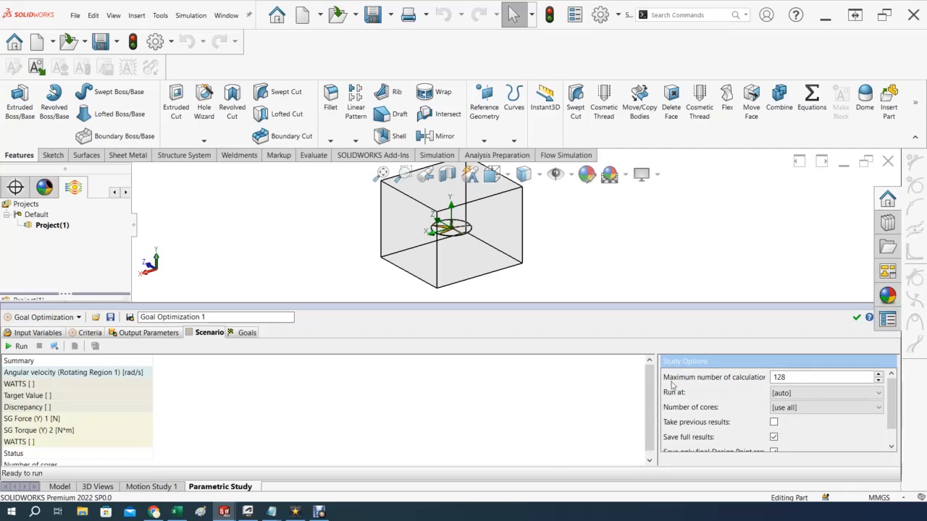
left_click_drag(799, 377, 768, 376)
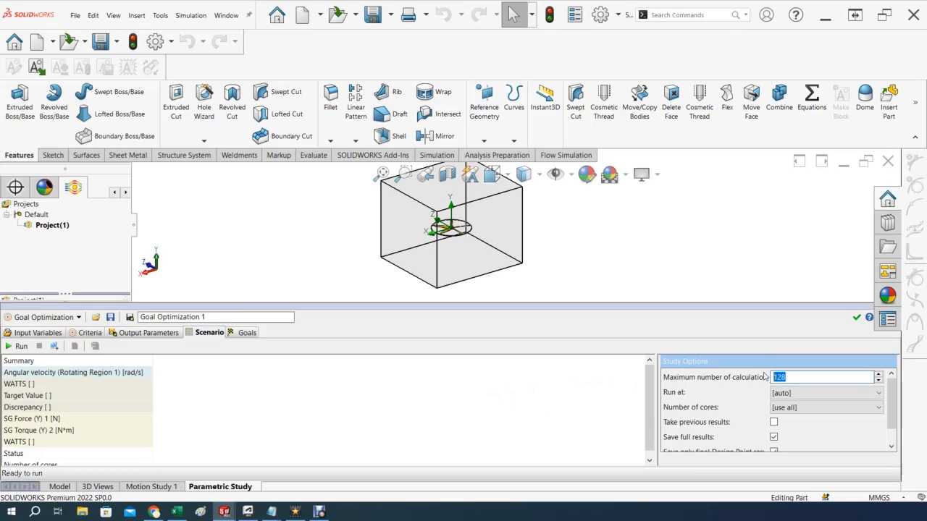
type("20")
scroll(892, 406, "down", 1)
scroll(892, 405, "up", 1)
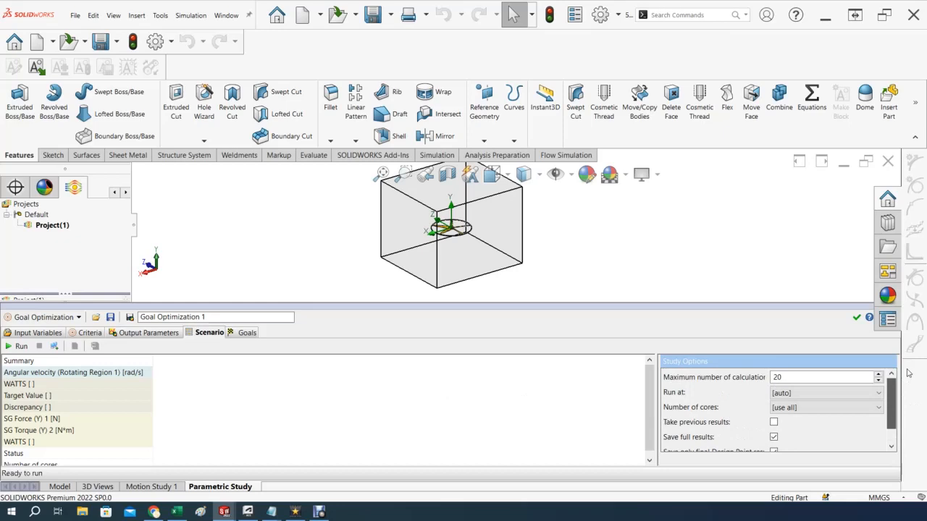
scroll(892, 406, "down", 1)
scroll(892, 406, "up", 1)
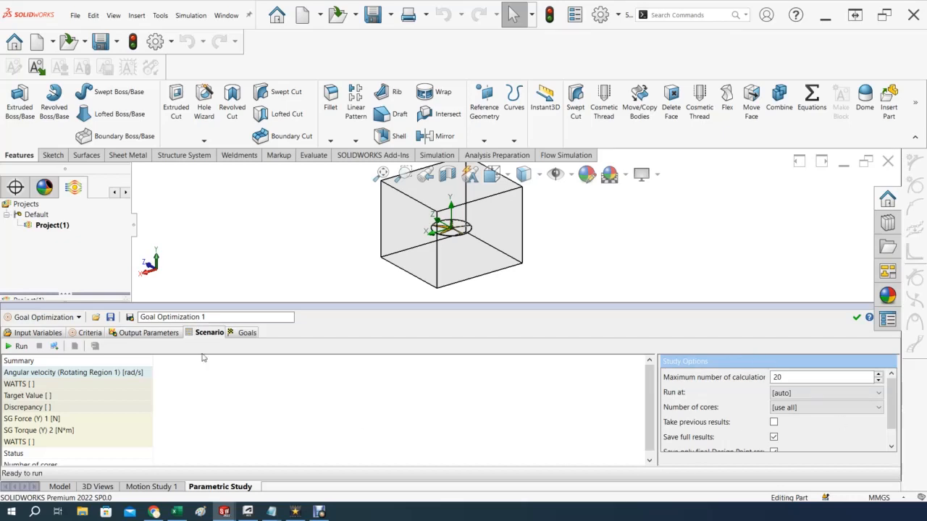
left_click(244, 333)
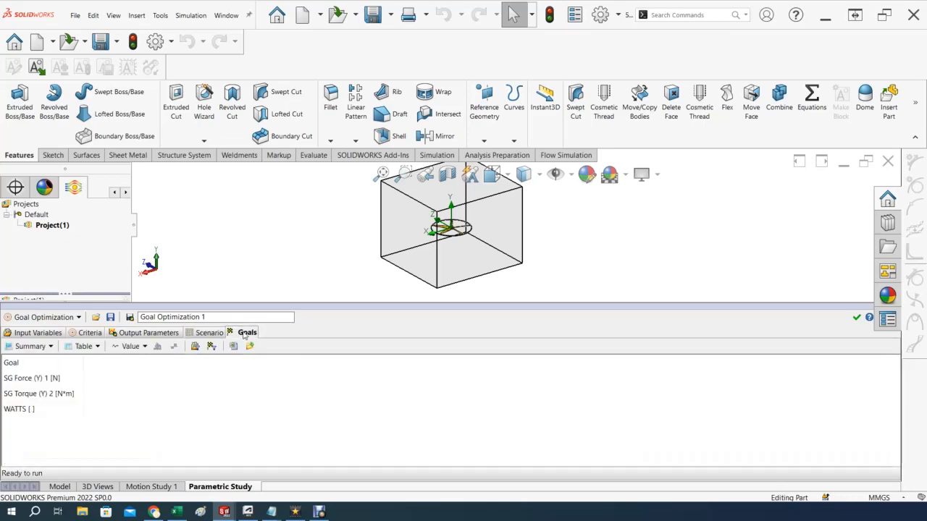
Review the study options in the scenario and run the Goal Optimization 1 study.
left_click(201, 335)
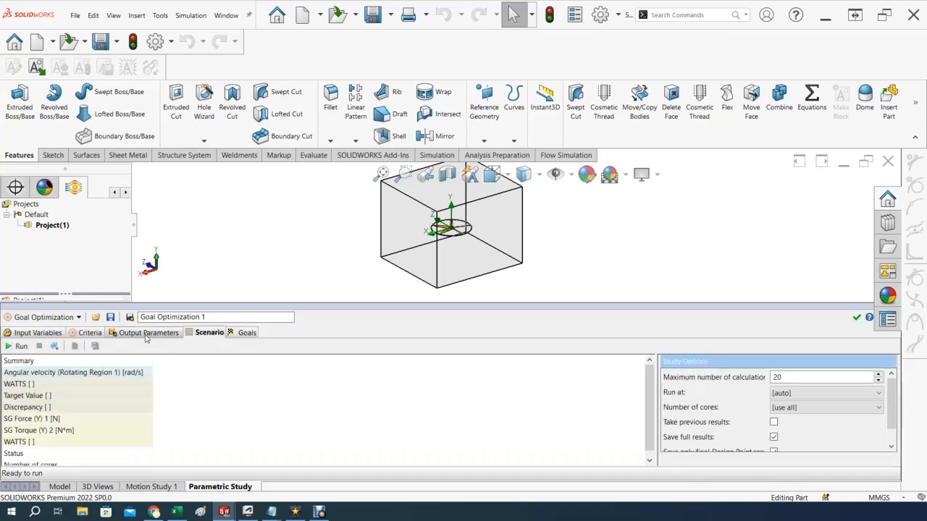
scroll(896, 418, "down", 1)
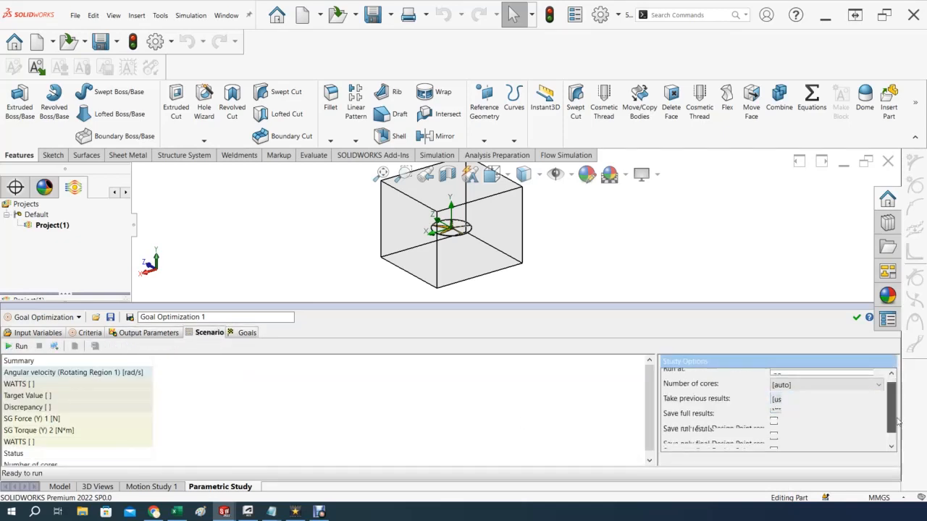
scroll(896, 420, "up", 1)
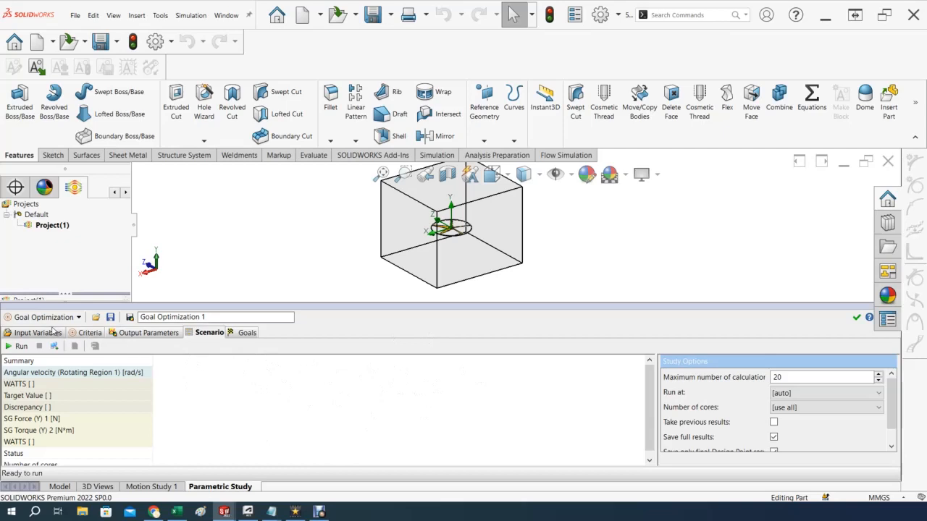
left_click(17, 346)
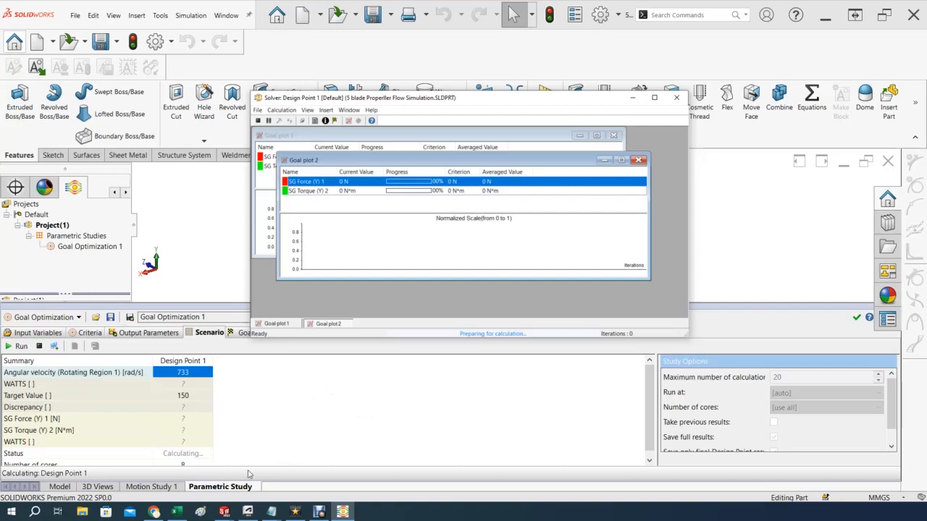
Check the target wattage in the Propeller Parameters sheet in Excel, and return to the 5 blade propeller study in SOLIDWORKS.
left_click(177, 512)
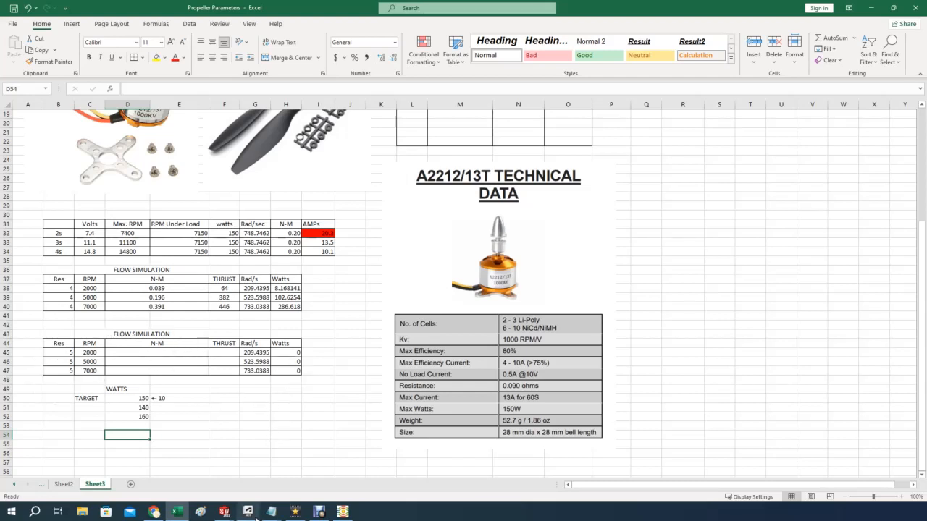
left_click(224, 511)
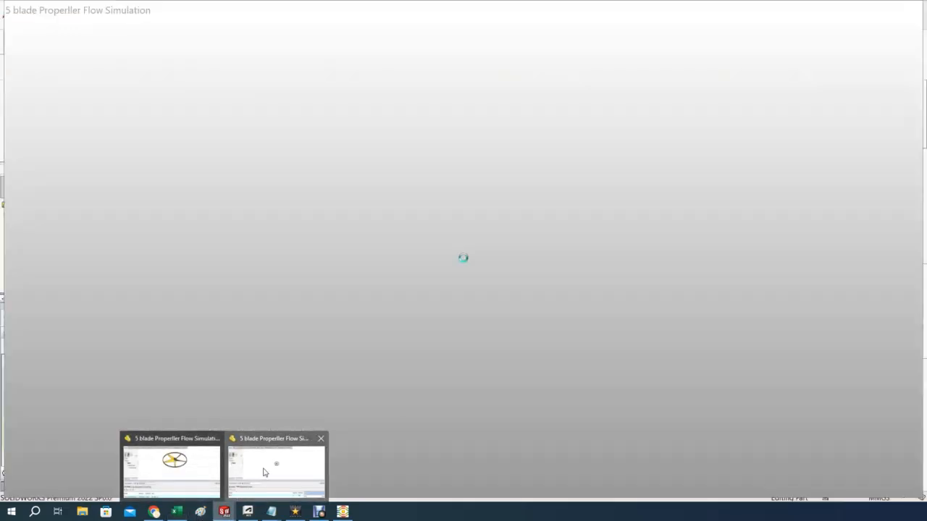
left_click(261, 467)
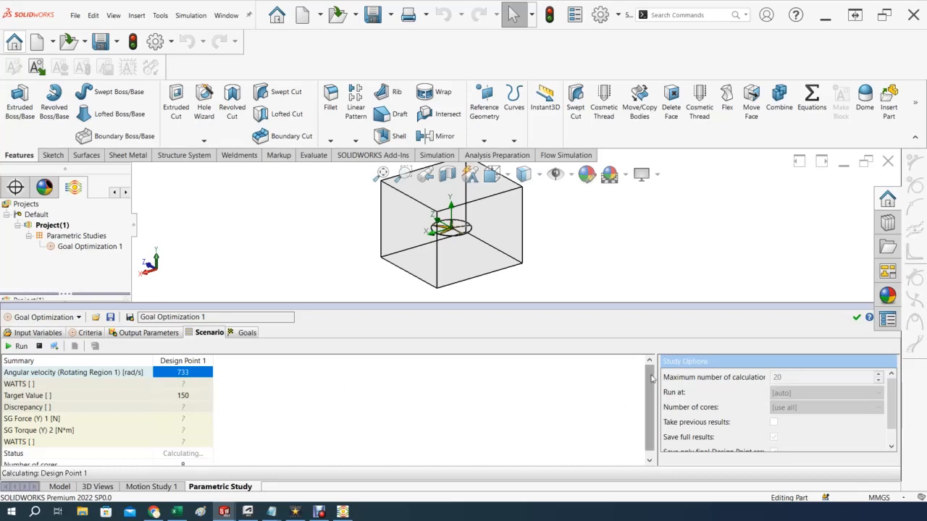
Monitor the study's calculation in the scenario table and the solver window, and dismiss the solver's closing message.
scroll(654, 407, "down", 1)
scroll(654, 391, "up", 1)
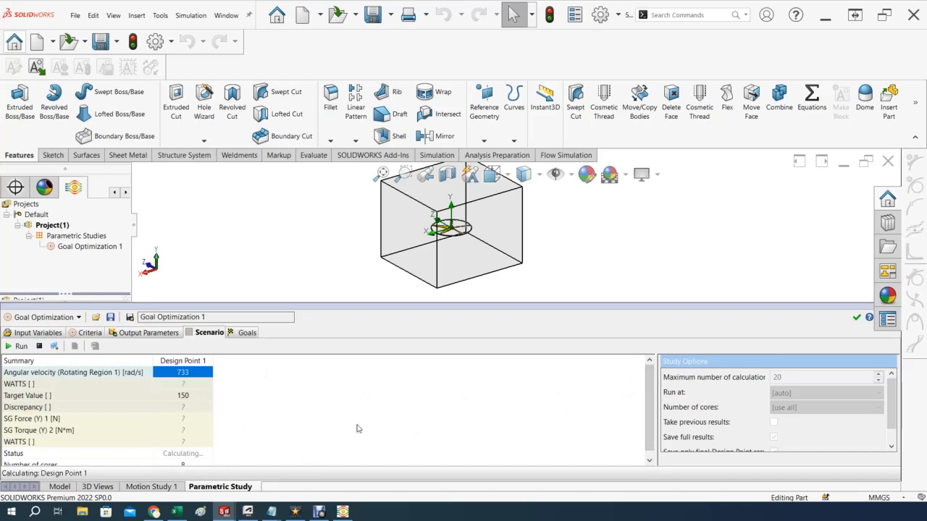
left_click(343, 512)
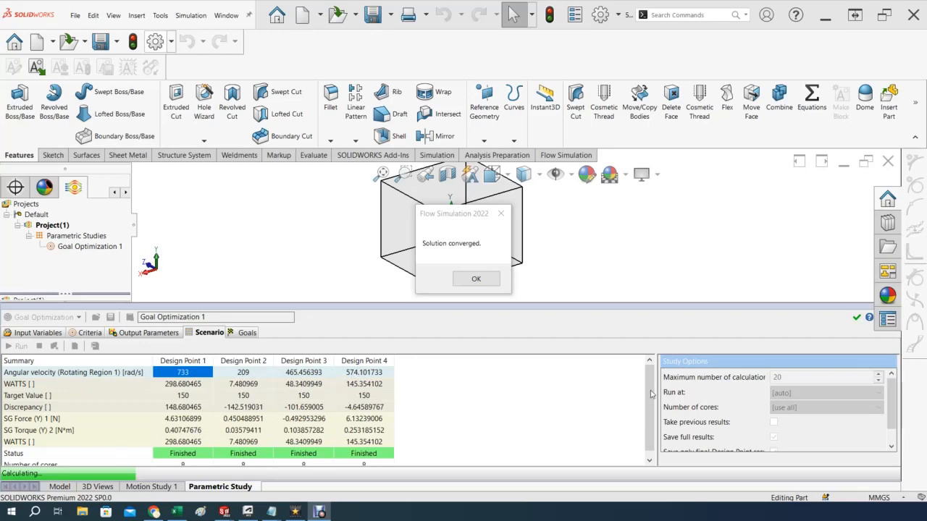
left_click(475, 281)
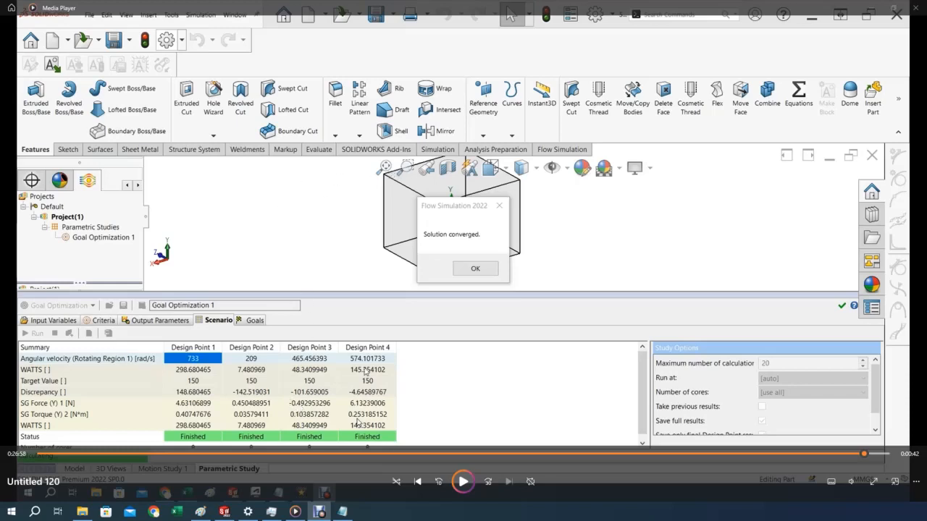
Switch back to the SOLIDWORKS project and set the calculation control's criterion to stop to All satisfied.
left_click(226, 513)
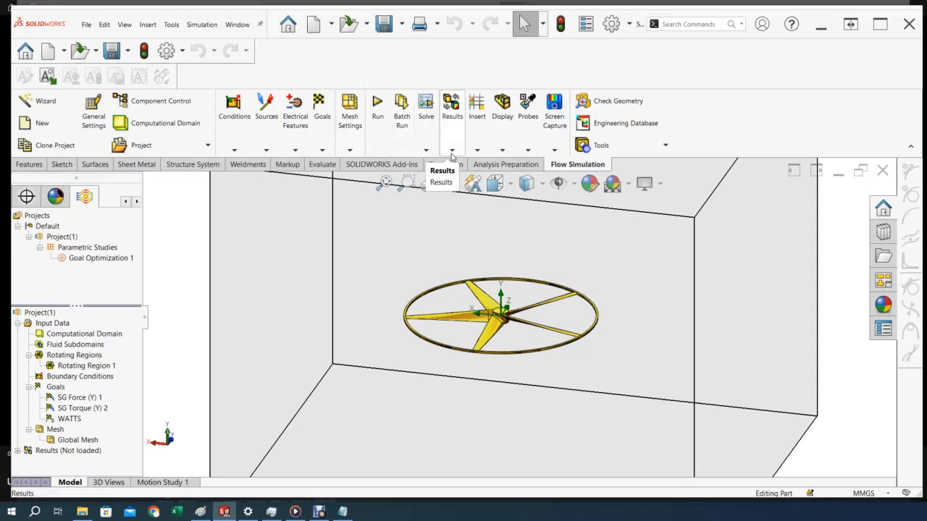
left_click(426, 151)
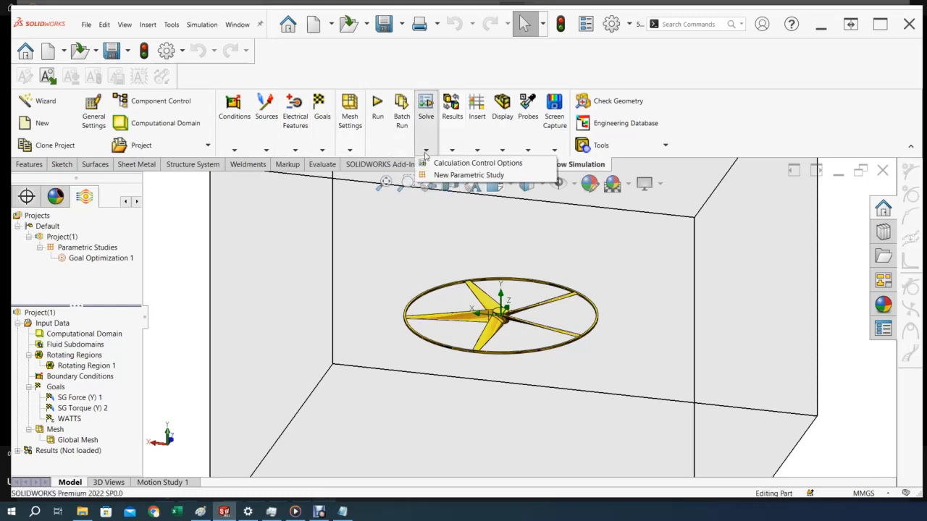
left_click(477, 164)
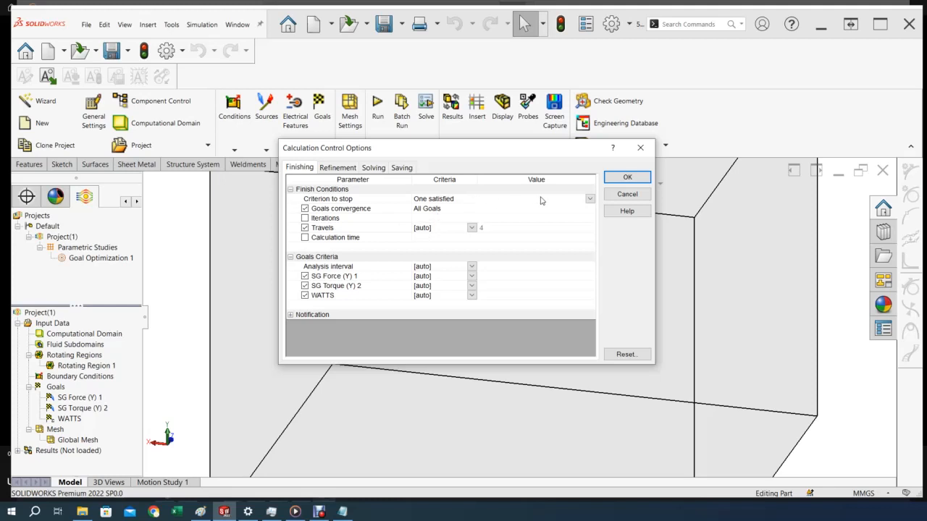
left_click(588, 201)
left_click(588, 202)
left_click(430, 220)
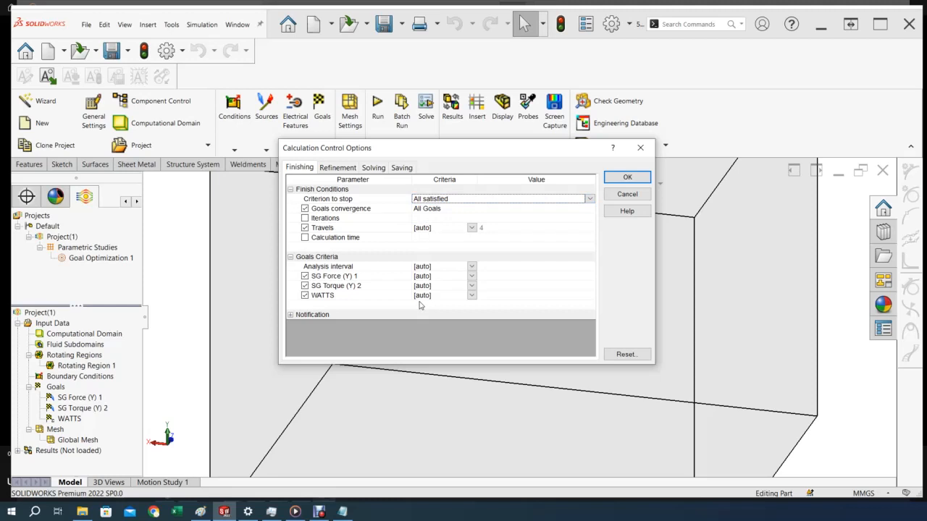
left_click(626, 178)
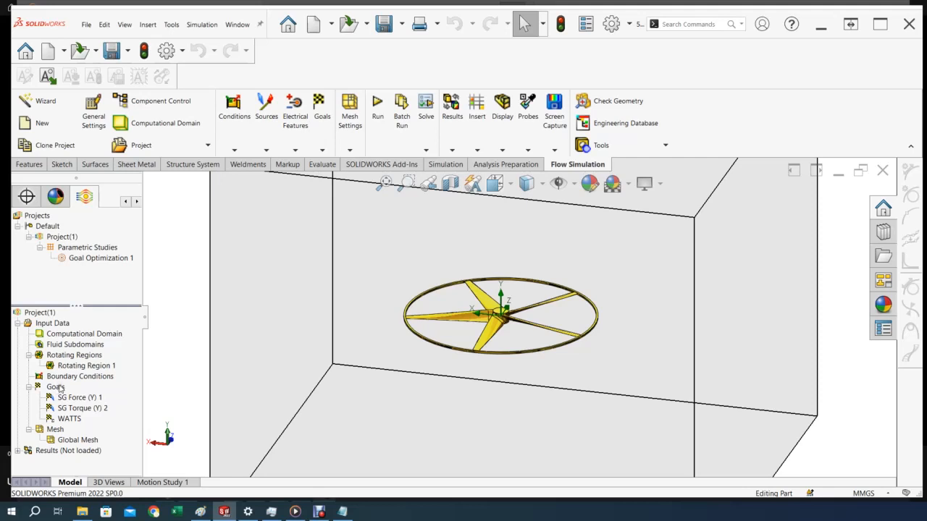
Insert a global goal for Force (Y) in the project, used for convergence control.
right_click(61, 389)
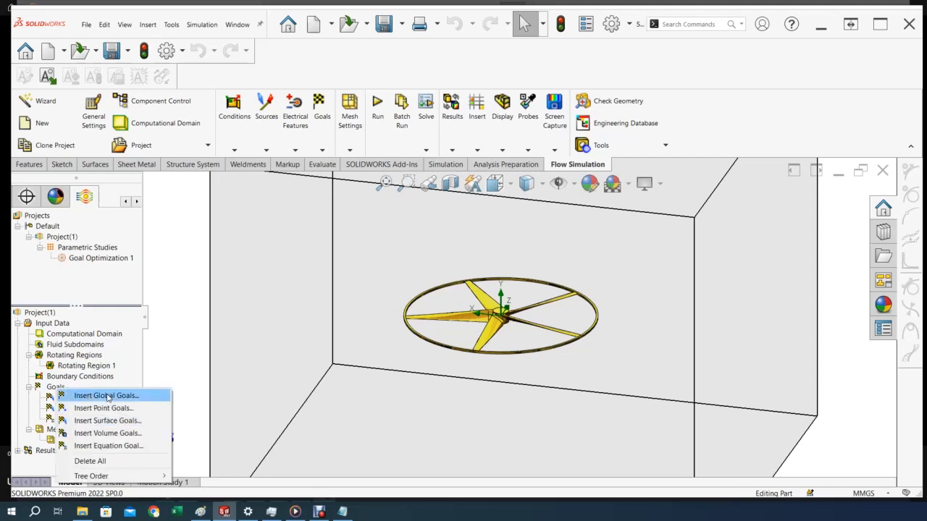
left_click(108, 396)
left_click_drag(116, 319, 111, 455)
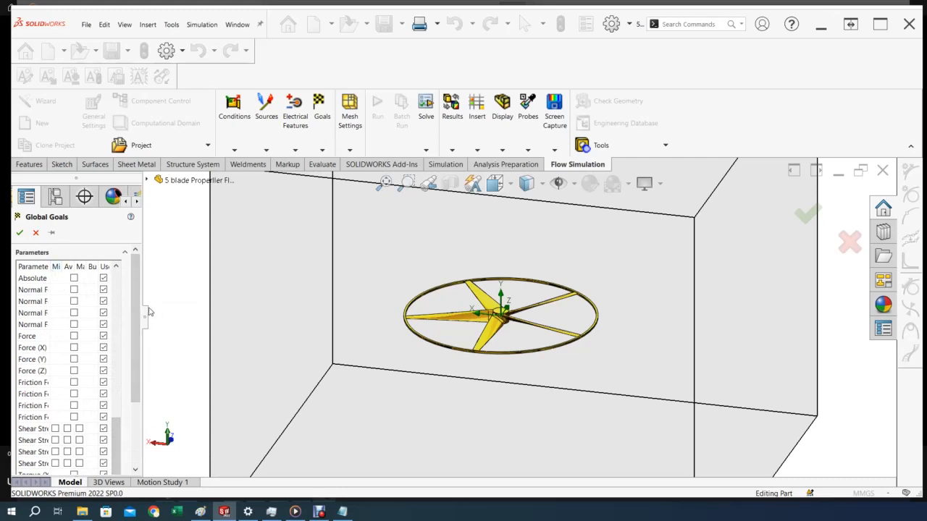
left_click_drag(138, 287, 210, 289)
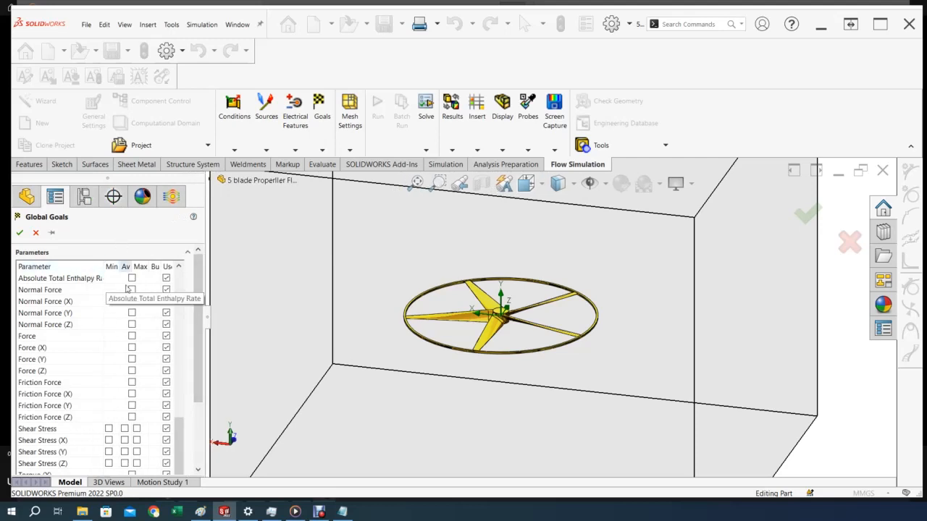
scroll(200, 307, "down", 5)
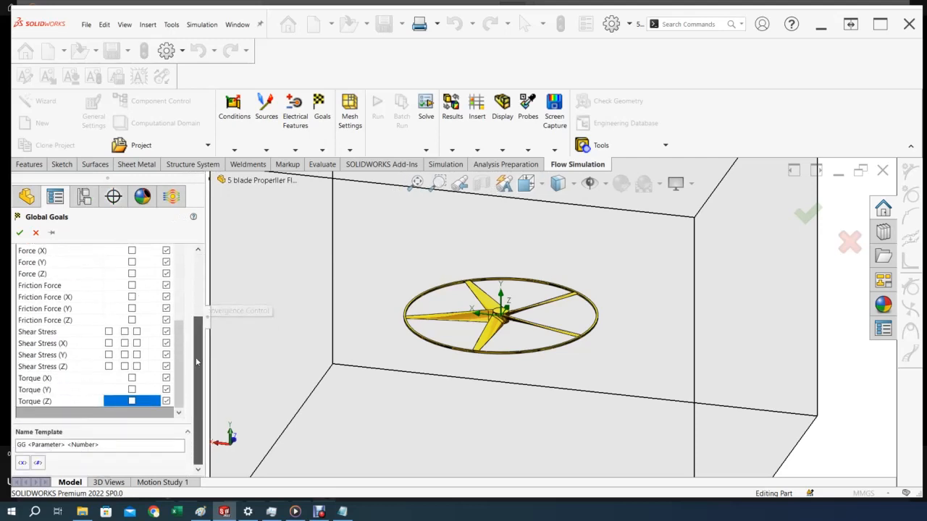
scroll(180, 360, "up", 3)
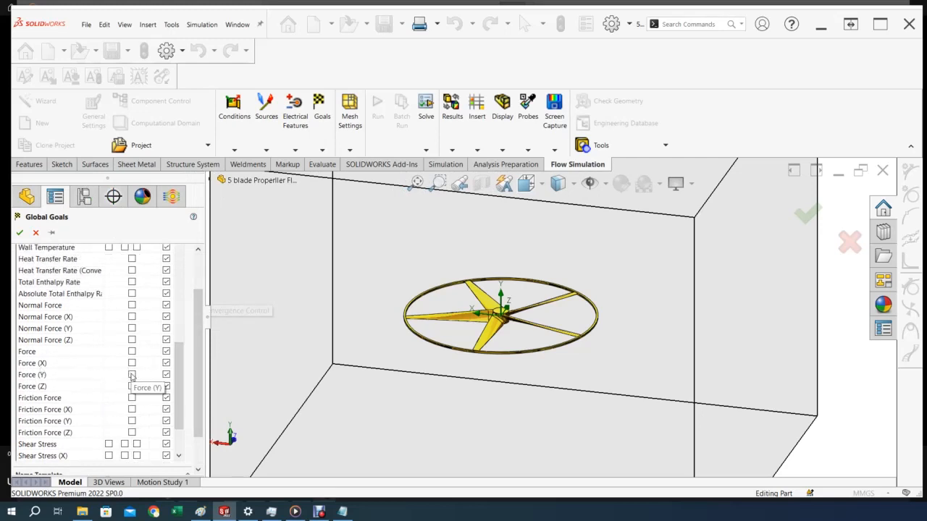
left_click(132, 374)
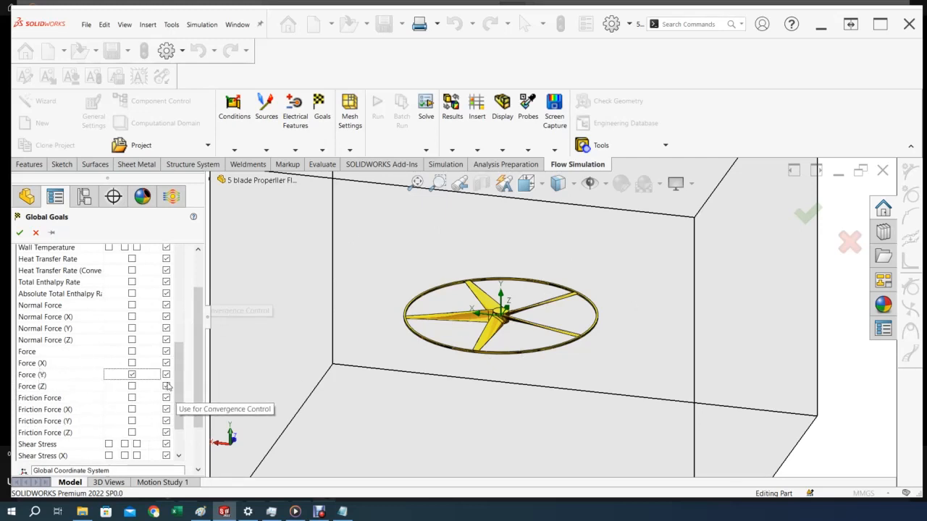
left_click_drag(197, 311, 217, 307)
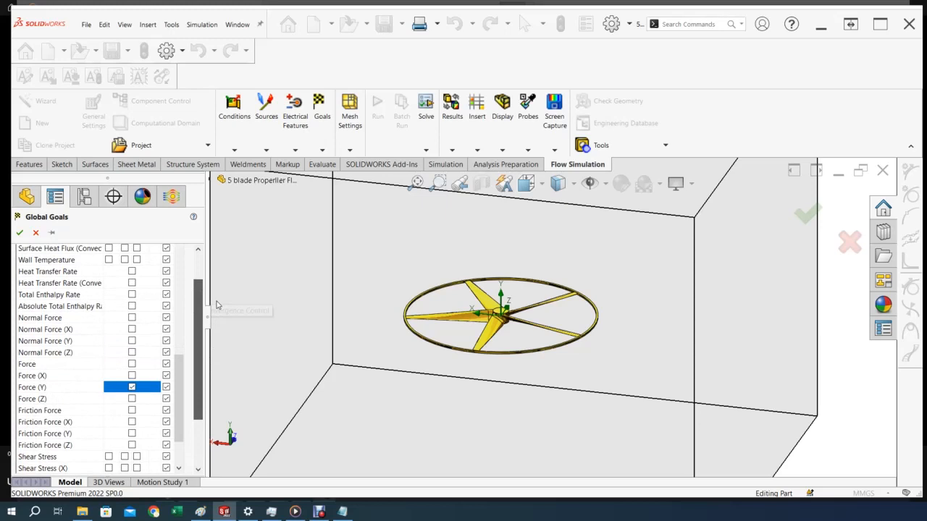
left_click_drag(216, 306, 210, 260)
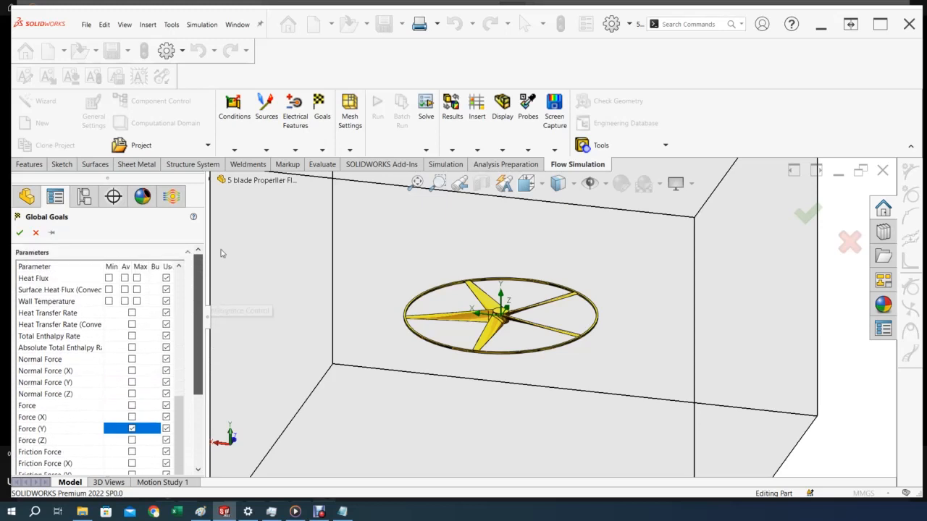
left_click(20, 233)
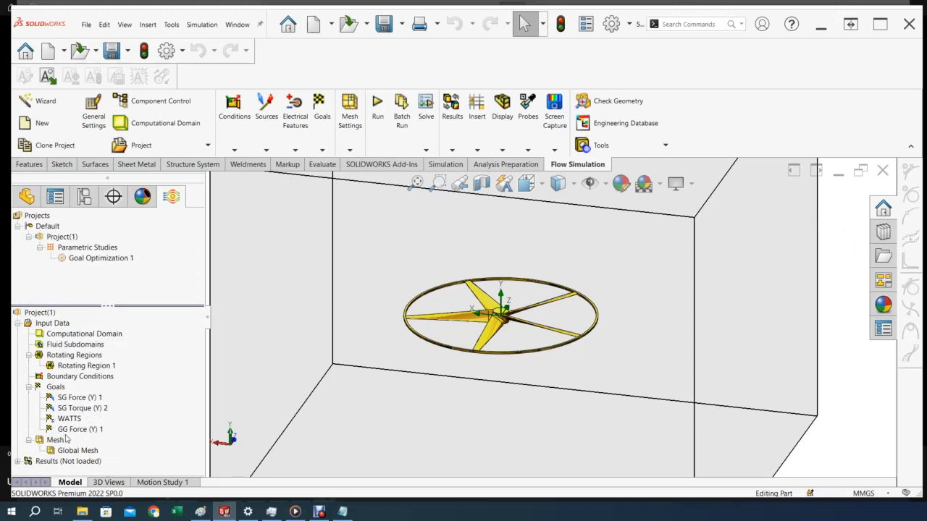
Start a new surface goal and choose Normal Force (Y) as its parameter.
right_click(56, 389)
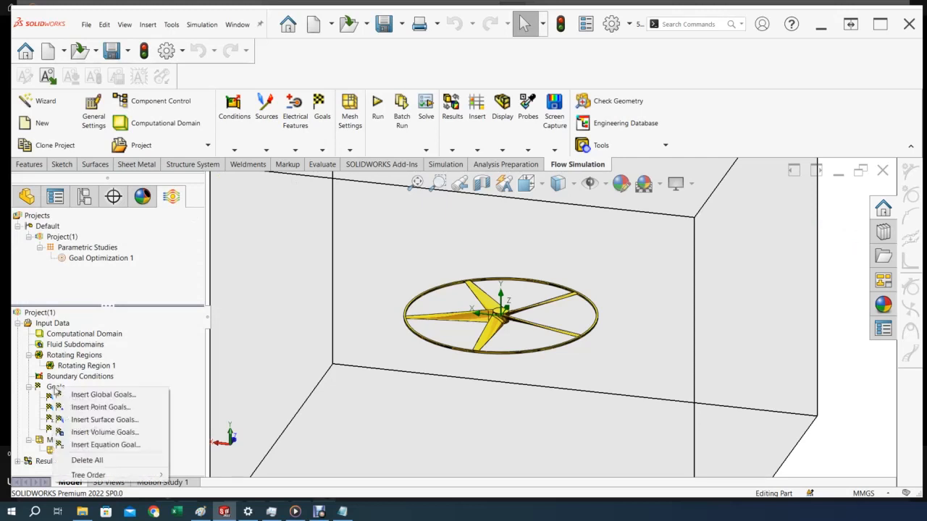
left_click(99, 422)
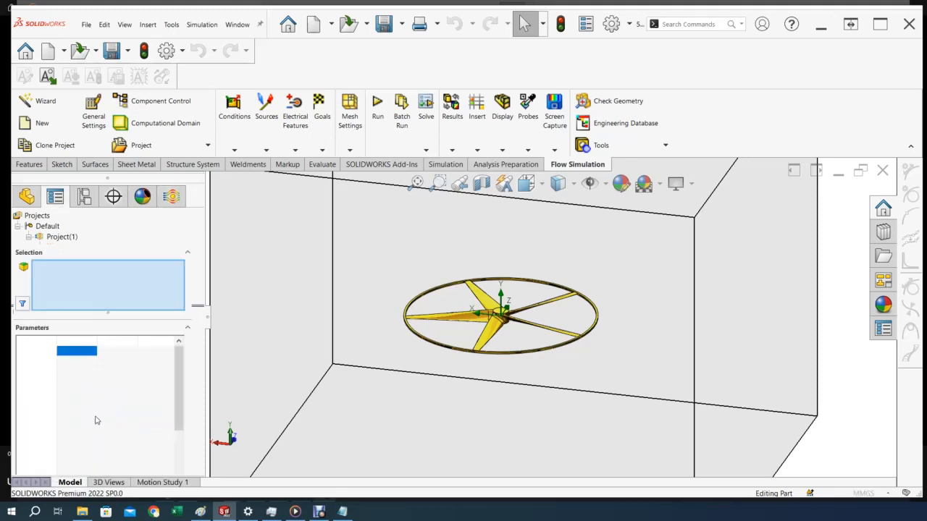
left_click_drag(195, 303, 193, 380)
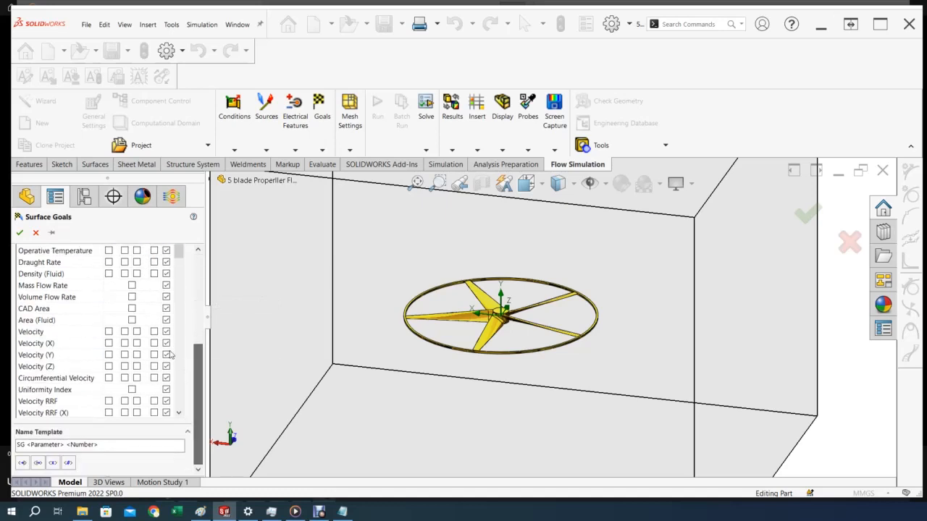
left_click_drag(177, 255, 169, 379)
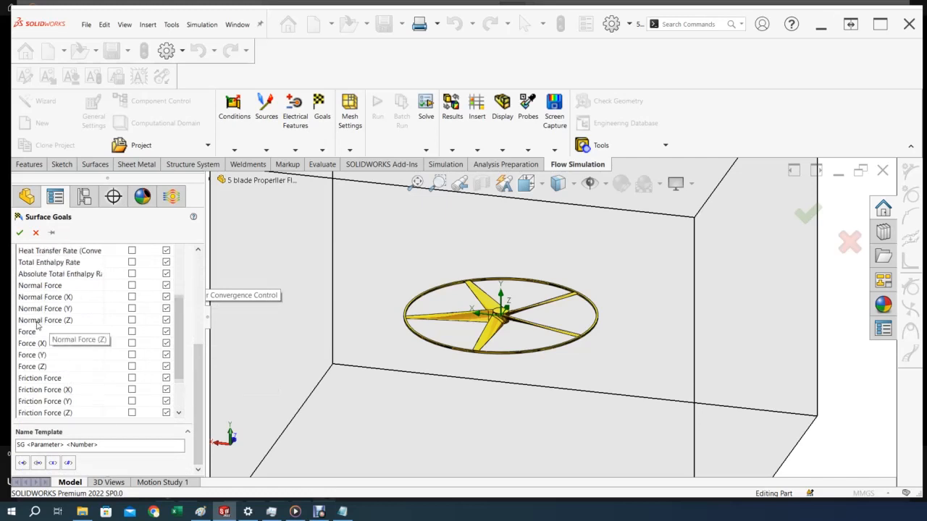
left_click(132, 308)
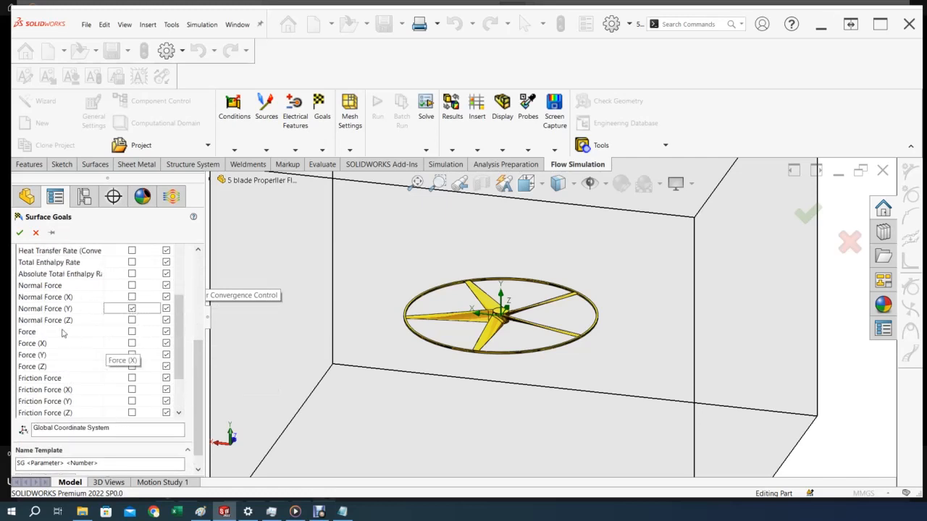
left_click_drag(200, 374, 203, 271)
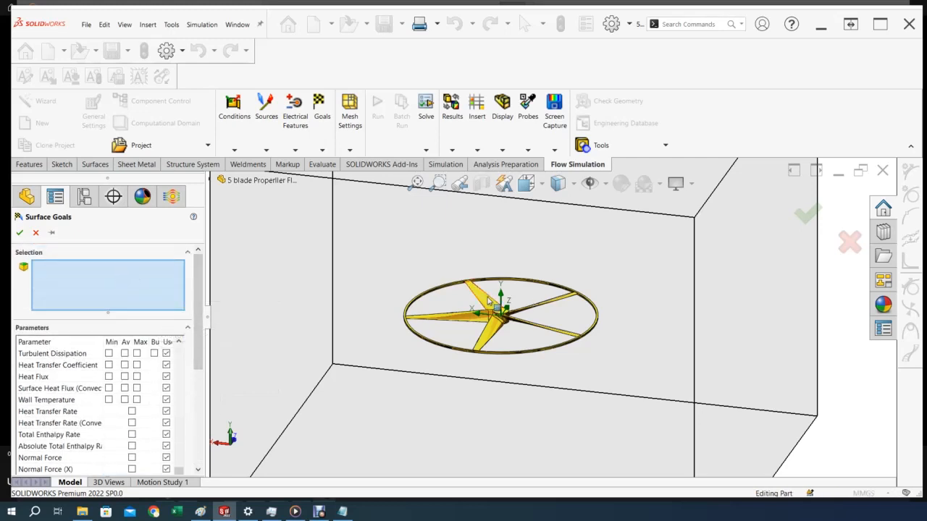
Select faces on all five propeller blades as the surfaces for the new surface goal.
scroll(492, 305, "down", 3)
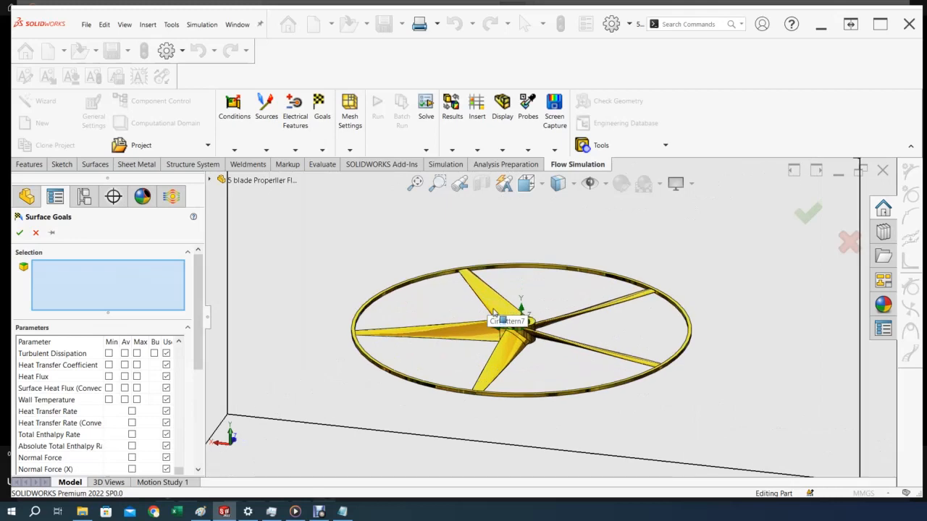
left_click(505, 317)
middle_click_drag(531, 349, 506, 334)
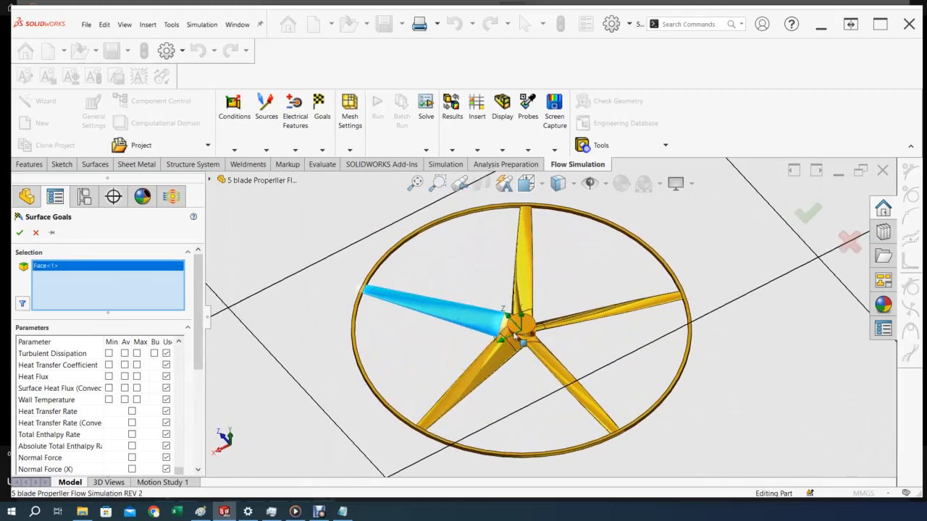
left_click(506, 327)
left_click(498, 368)
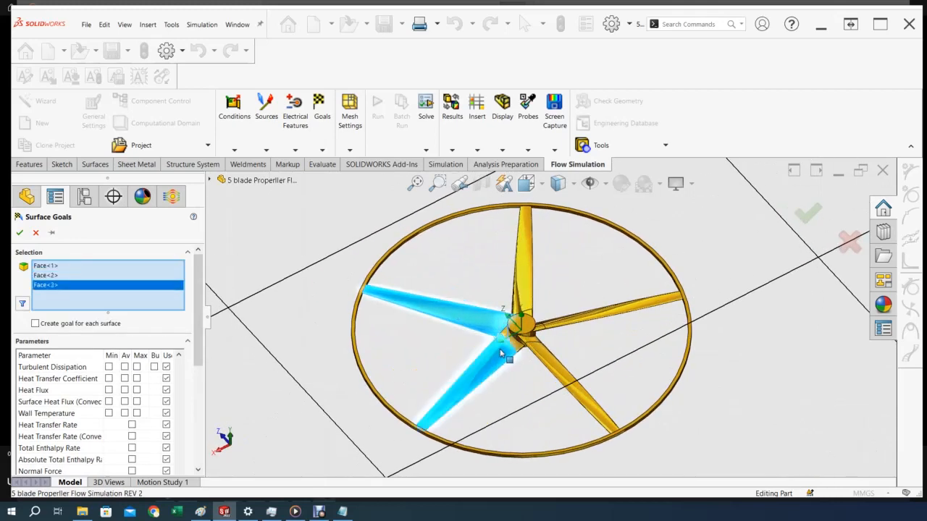
left_click(512, 340)
left_click(550, 360)
left_click(540, 345)
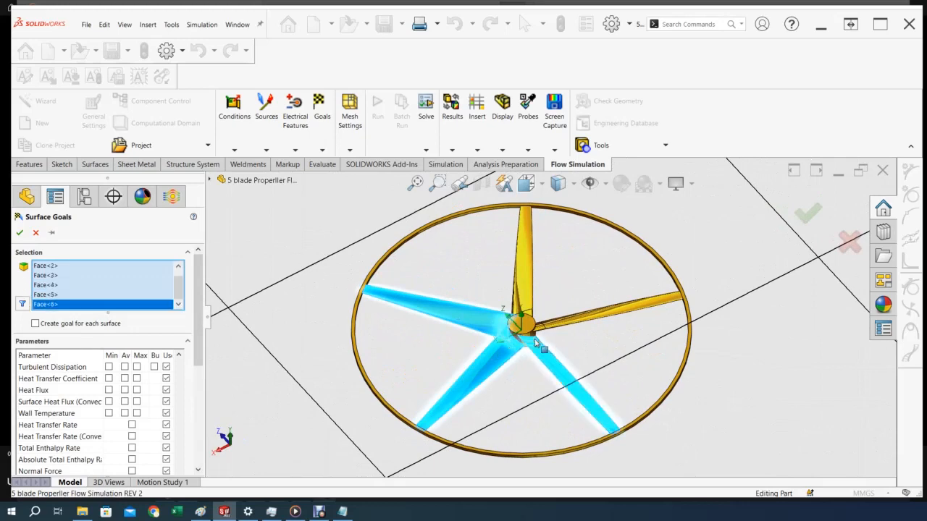
left_click(546, 328)
left_click(538, 290)
left_click(536, 289)
Add the remaining blade-root faces near the hub to the surface goal and check the selected faces from other angles.
middle_click_drag(556, 296, 532, 330)
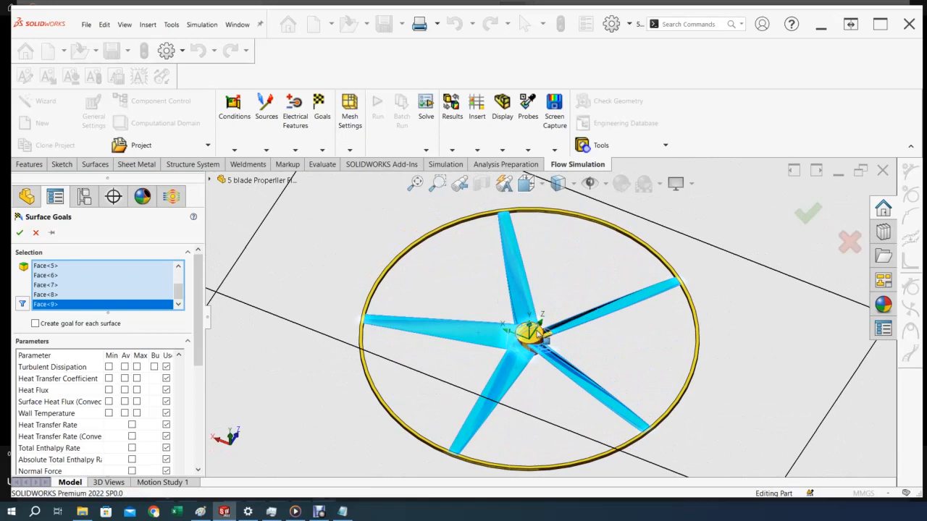
left_click(544, 350)
left_click(539, 338)
middle_click_drag(595, 361, 575, 290)
left_click_drag(178, 278, 177, 302)
scroll(176, 305, "down", 3)
middle_click_drag(477, 312, 511, 422)
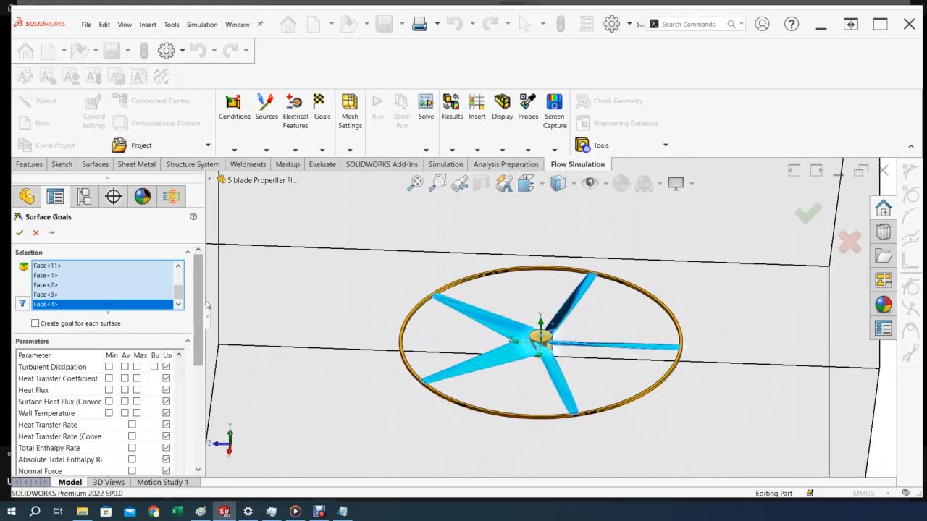
Check that Normal Force (Y) is the chosen parameter and create the surface goal.
left_click_drag(202, 310, 208, 365)
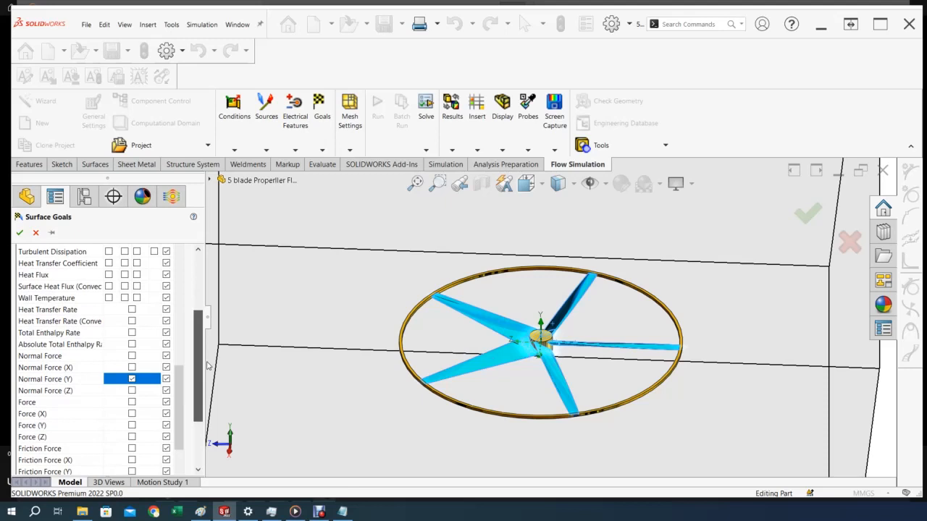
left_click_drag(208, 365, 205, 304)
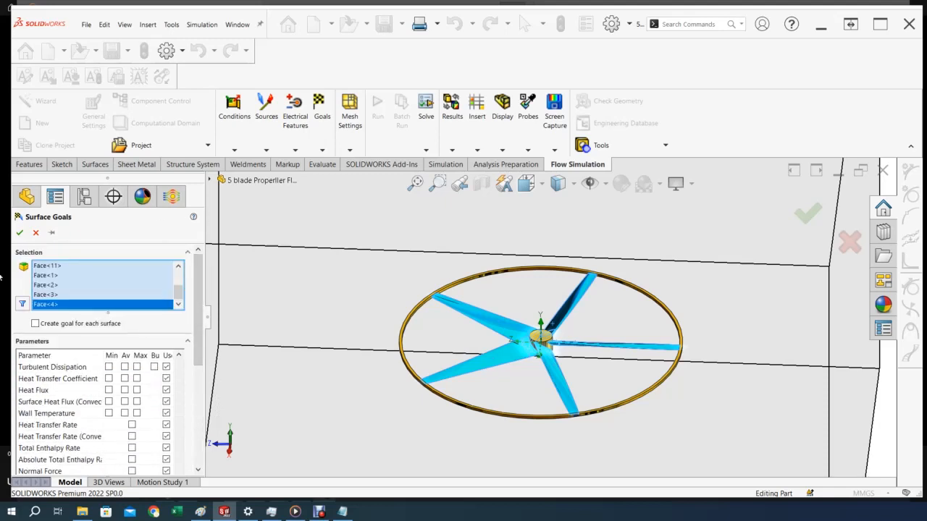
left_click(19, 232)
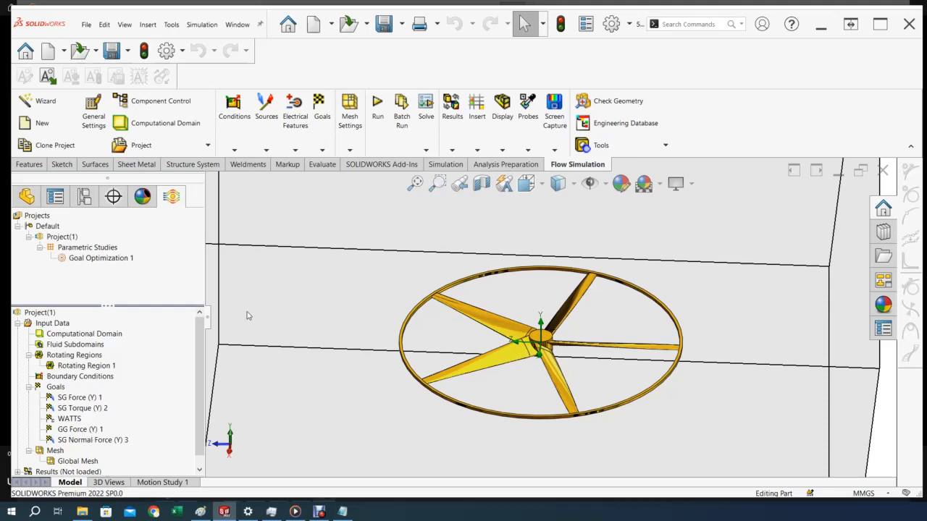
Review the finish conditions and goals criteria in the calculation control options, and close them without changes.
left_click(452, 150)
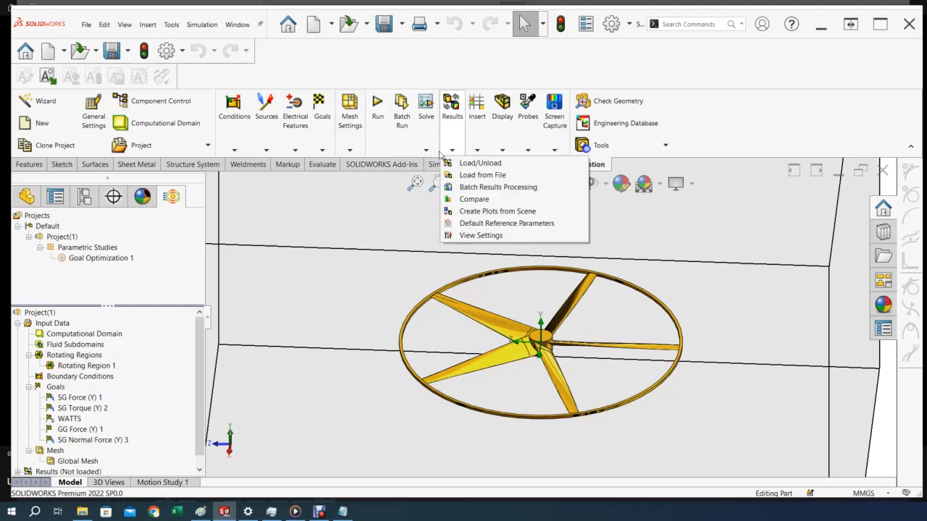
left_click(425, 150)
left_click(463, 161)
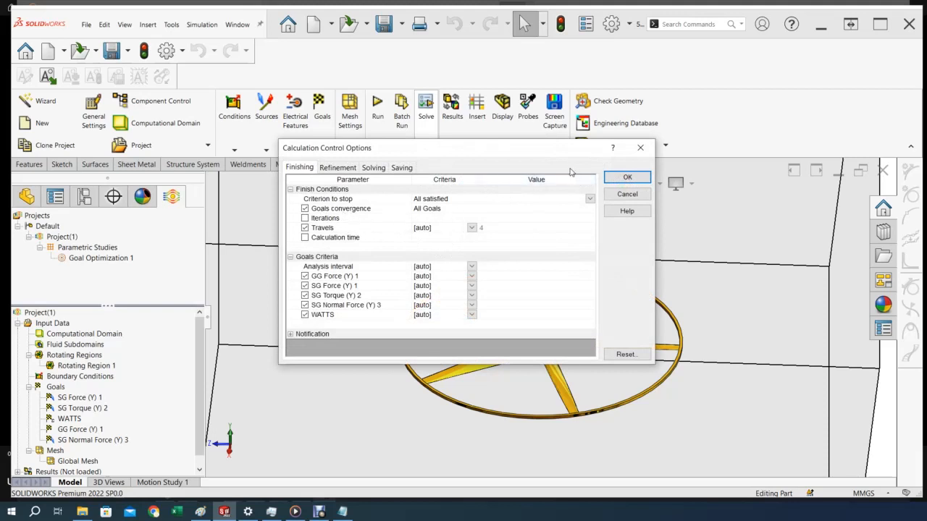
left_click(627, 195)
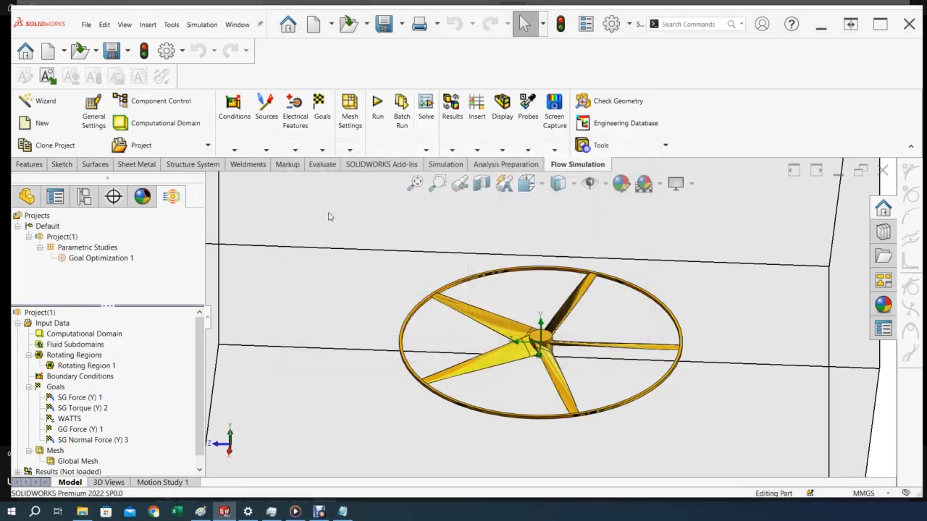
scroll(203, 384, "down", 1)
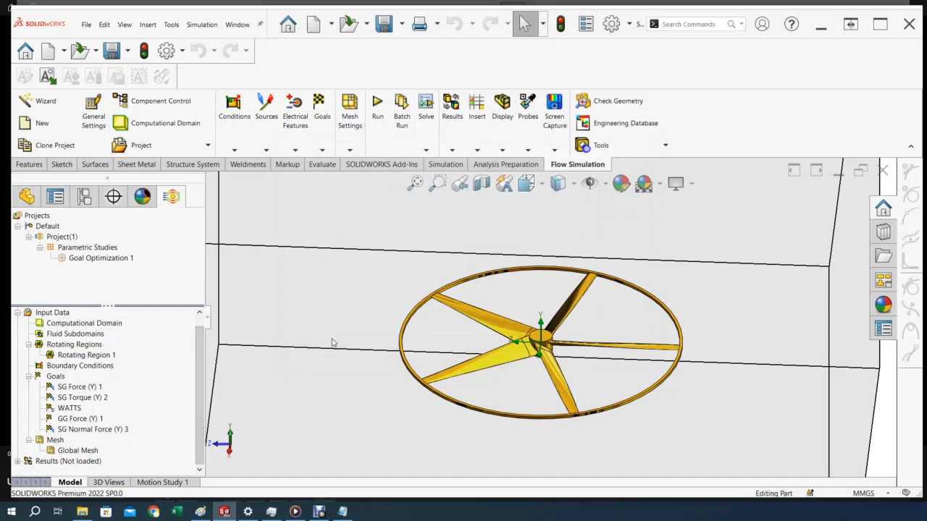
middle_click_drag(433, 304, 409, 320)
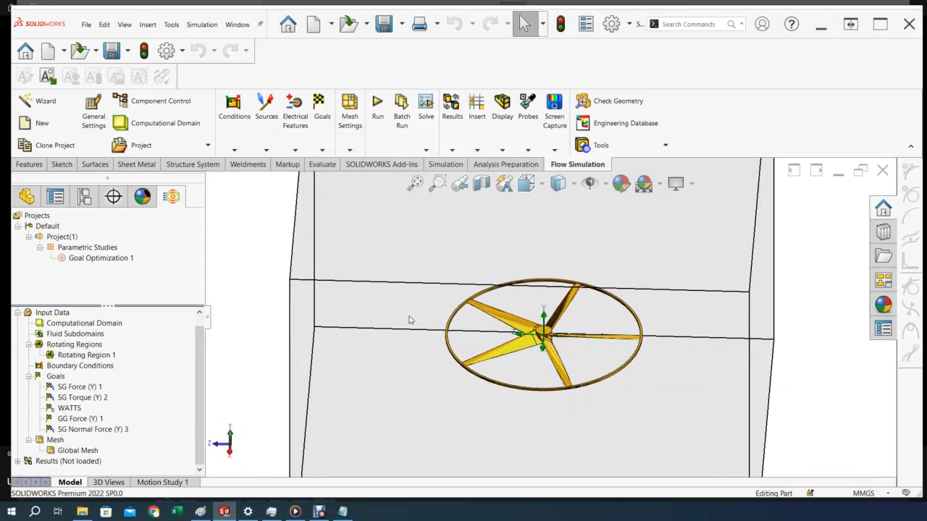
middle_click_drag(465, 344, 454, 362)
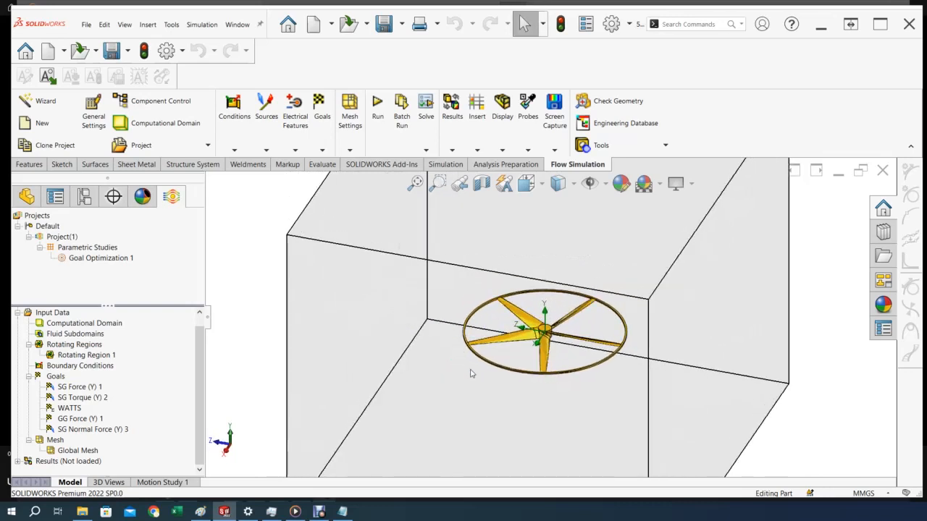
Create a new Flow Simulation parametric study and set its type to Goal Optimization.
left_click(171, 24)
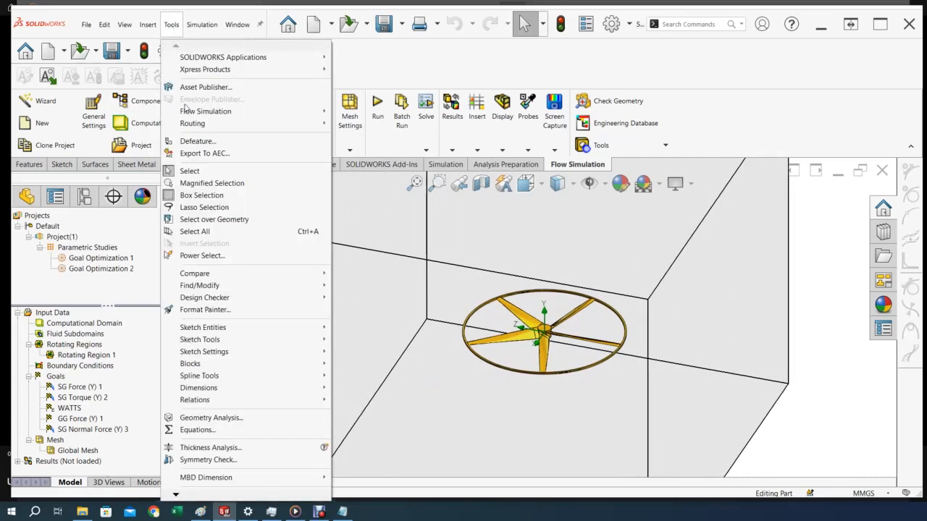
mouse_move(217, 112)
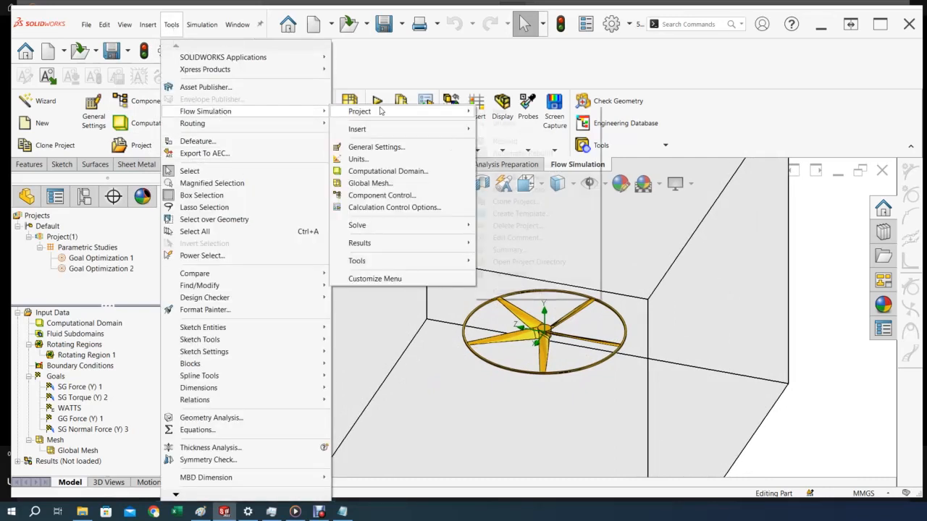
mouse_move(380, 111)
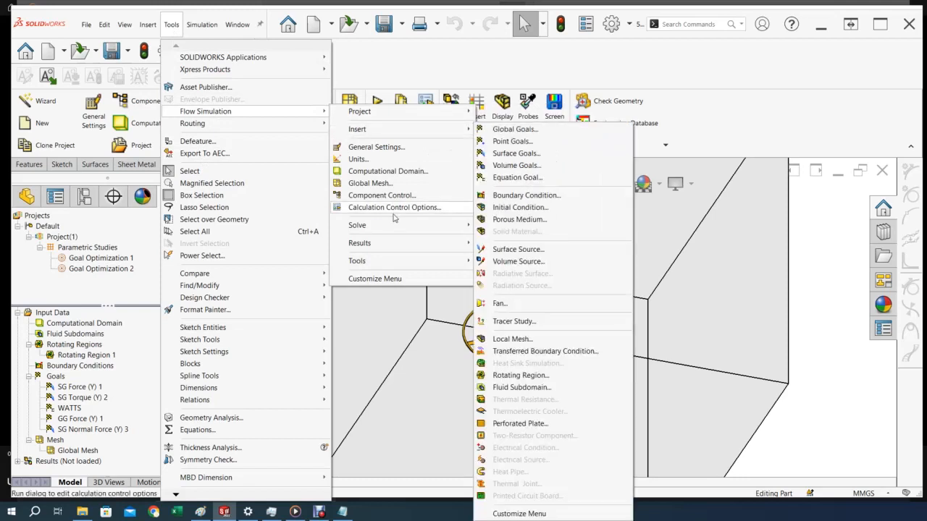
mouse_move(397, 228)
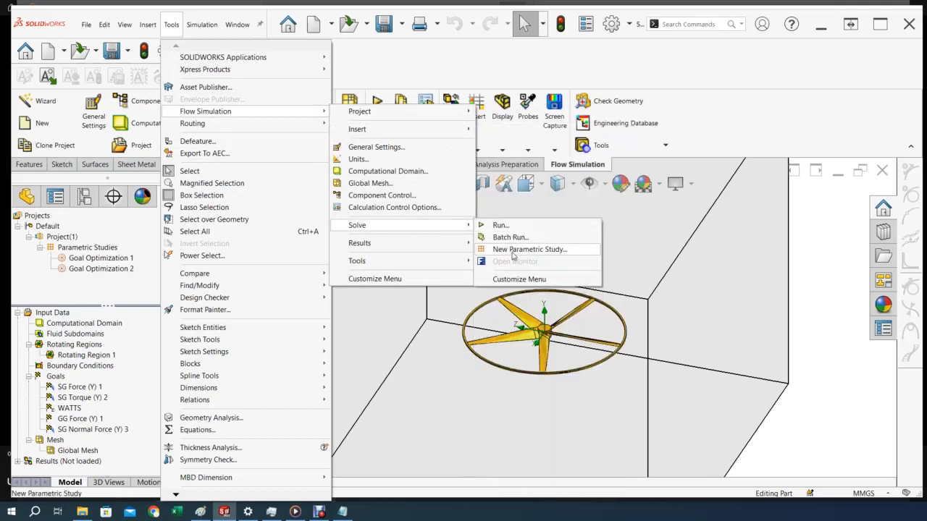
left_click(513, 251)
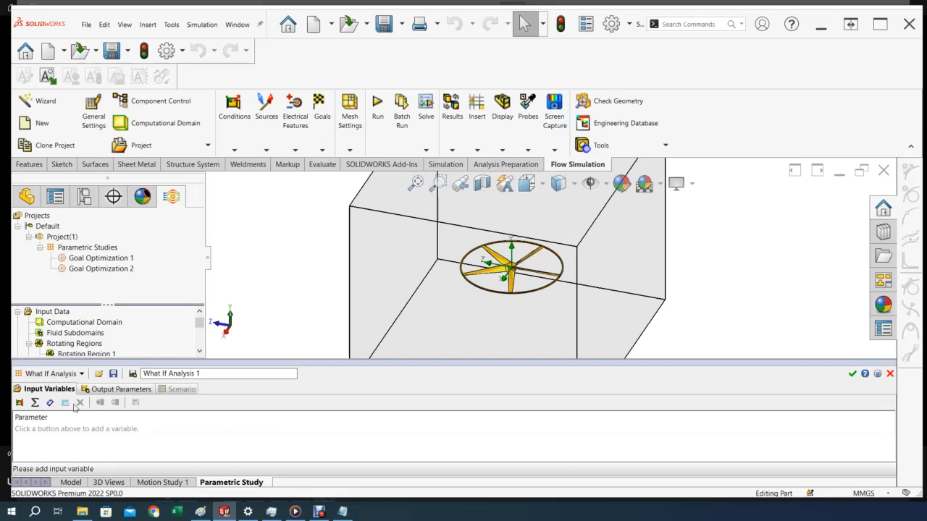
left_click(81, 374)
left_click(51, 399)
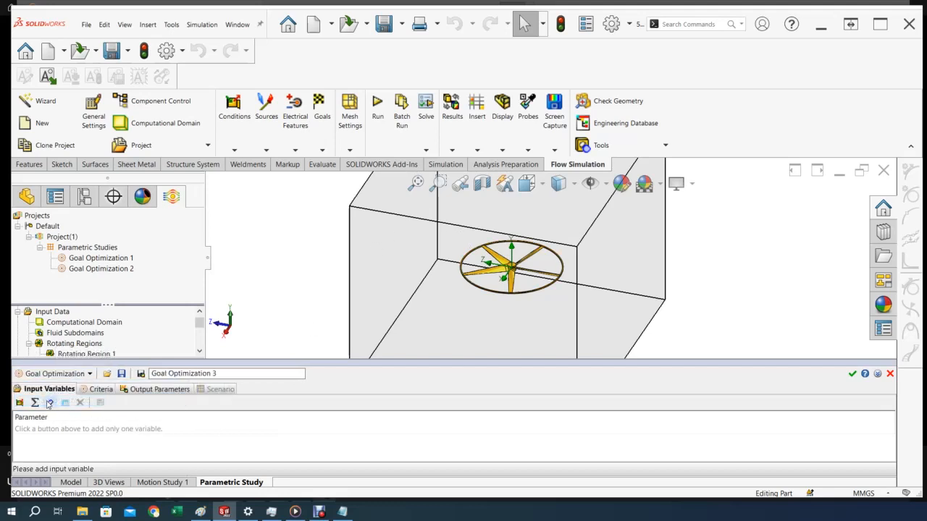
Add the angular velocity of Rotating Region 1 as the study's input variable.
left_click(20, 402)
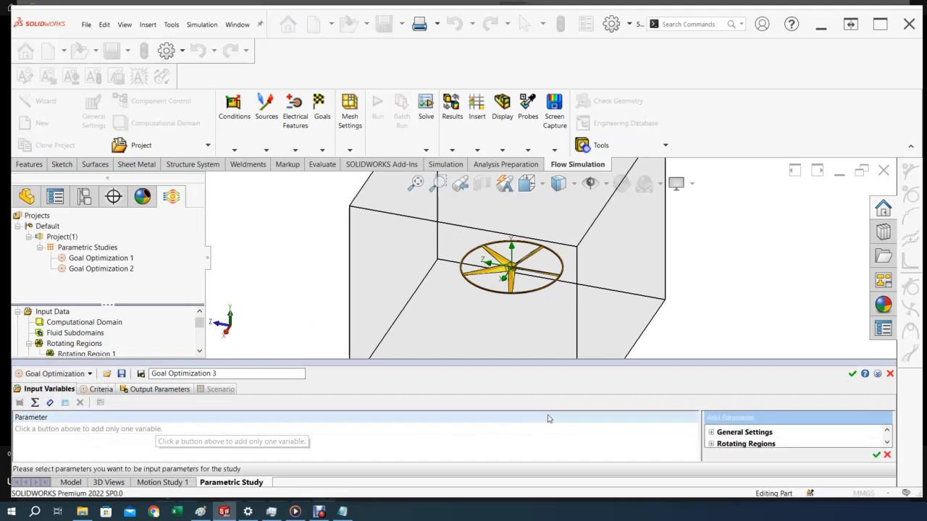
left_click(887, 443)
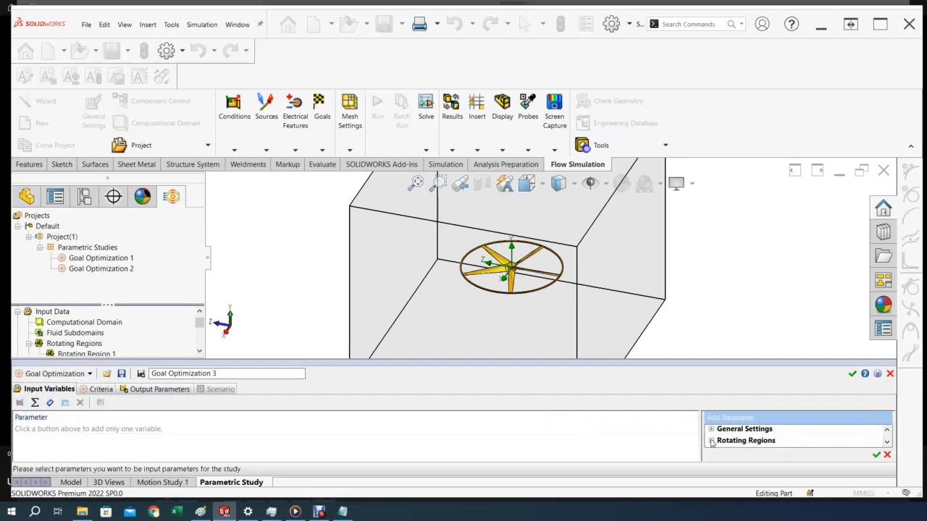
left_click(887, 442)
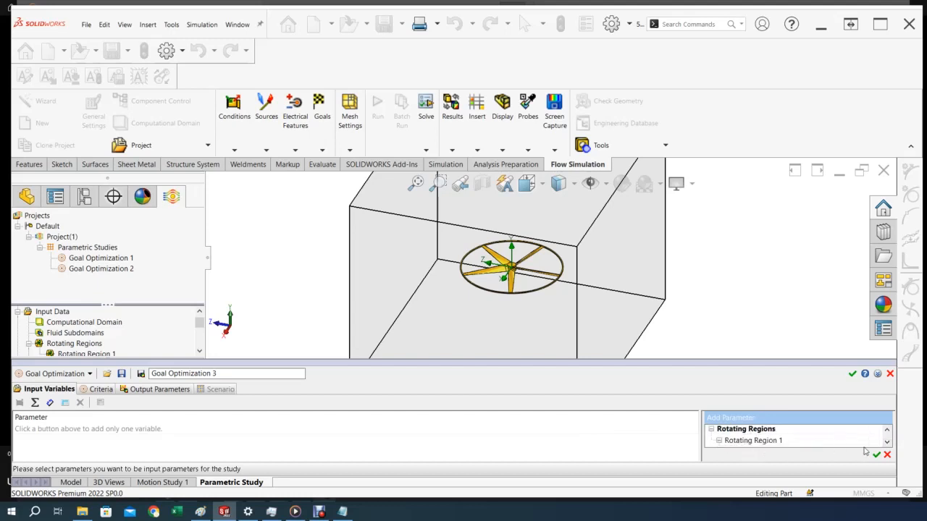
left_click(887, 442)
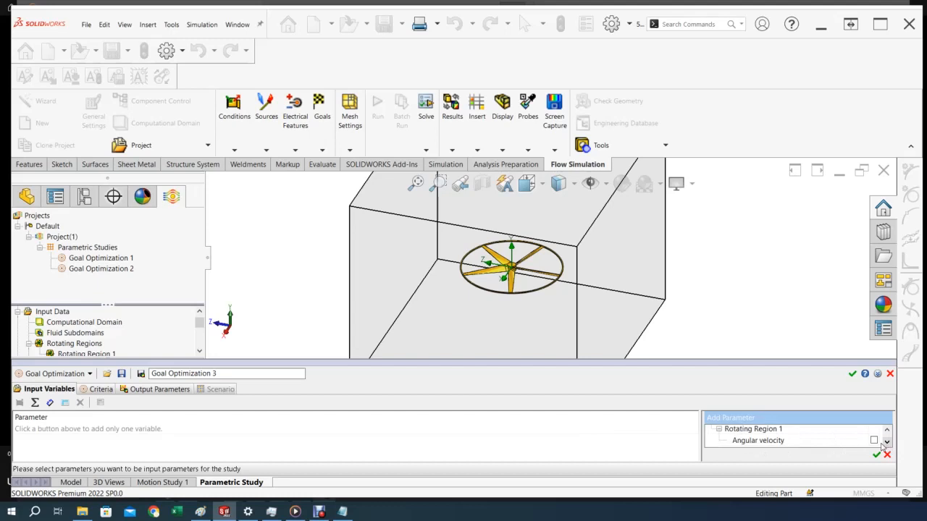
left_click(874, 440)
left_click(876, 455)
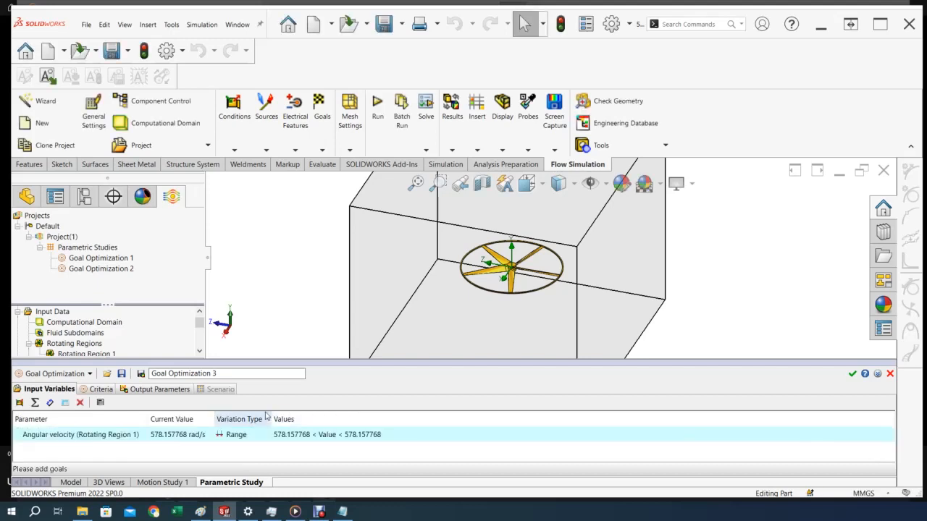
Open the angular velocity's variation range for editing and enlarge the parametric study pane.
left_click(223, 439)
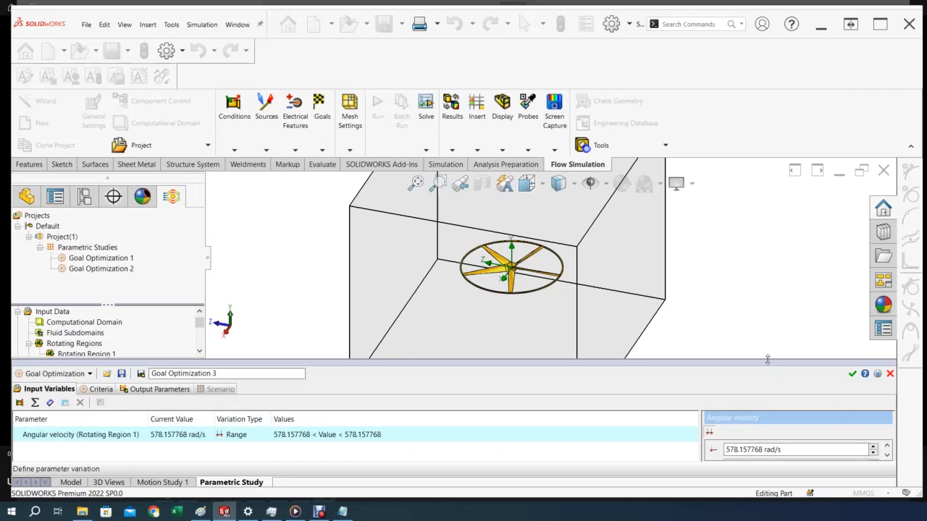
left_click_drag(768, 360, 768, 295)
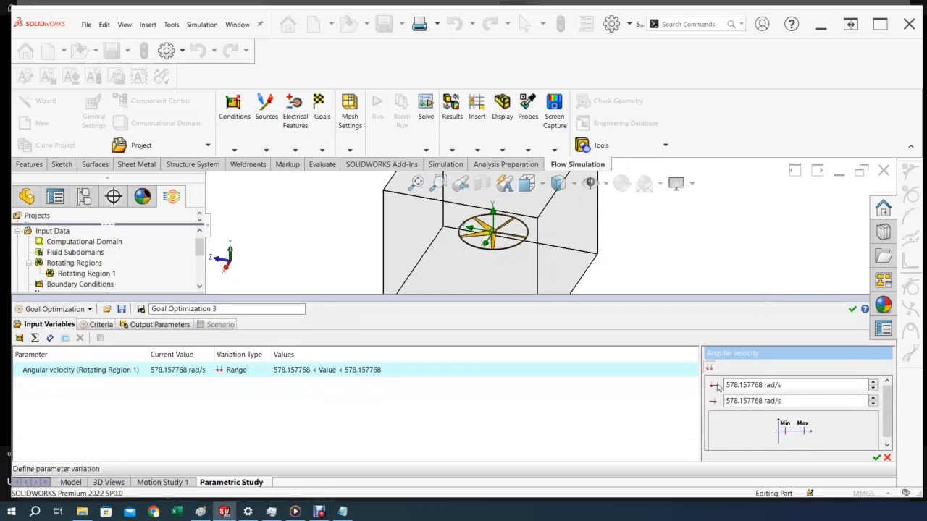
left_click(789, 385)
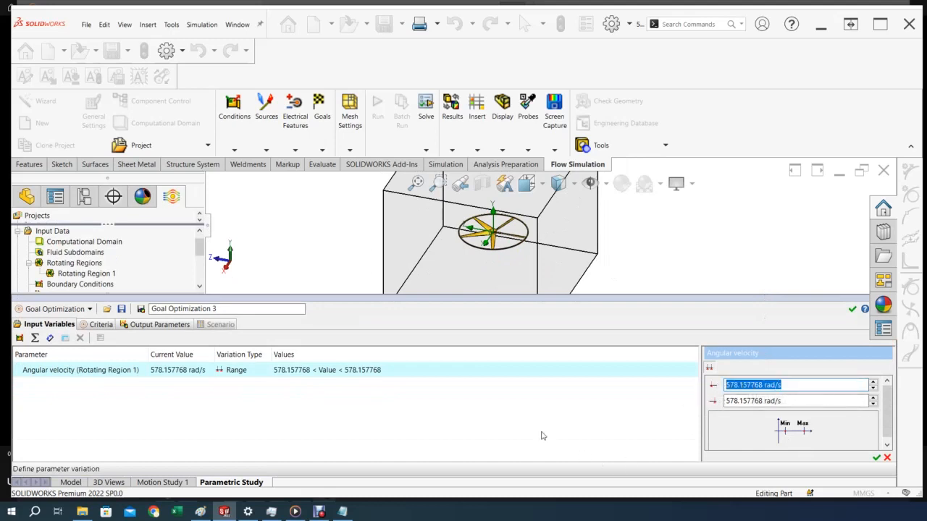
Switch to the Propeller Parameters workbook in Excel, look up the rad/s values in Sheet3's flow simulation tables, and return to SOLIDWORKS.
left_click(179, 513)
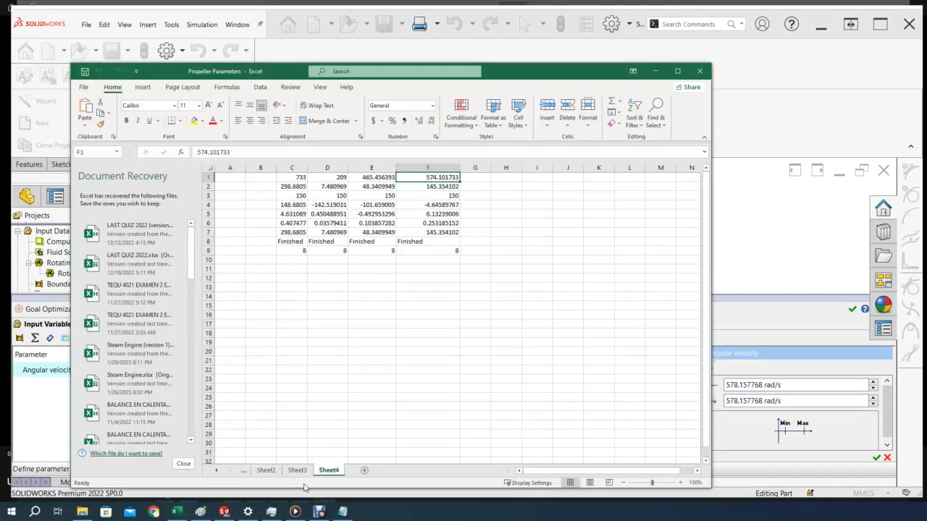
left_click(295, 471)
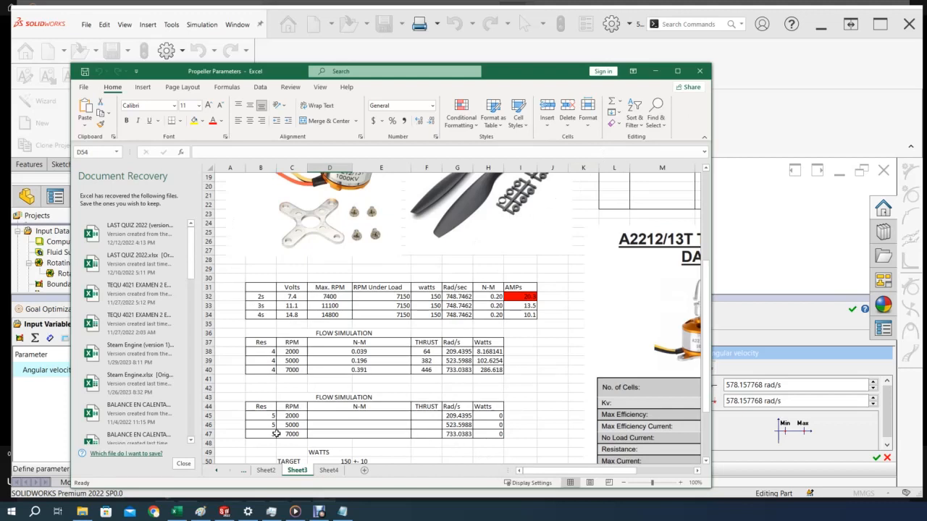
left_click(224, 512)
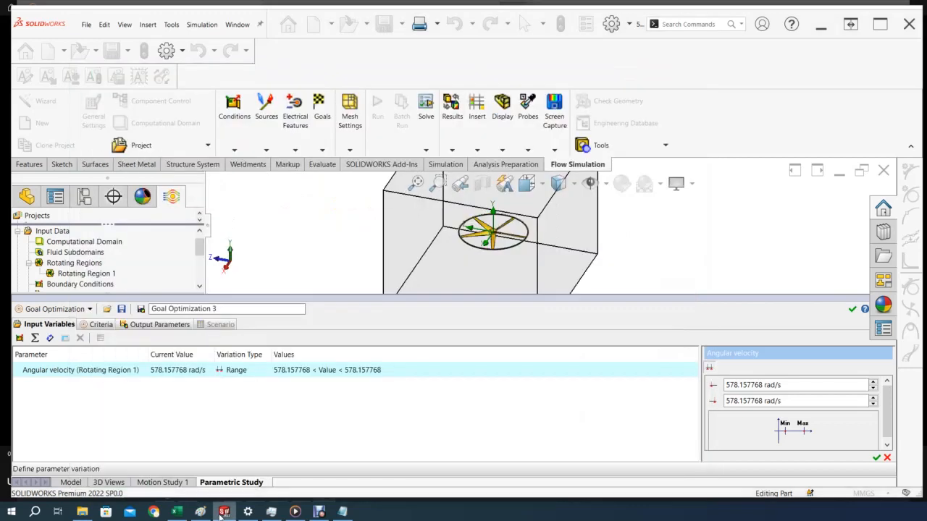
Set the minimum of the angular velocity range to 209 rad/s.
left_click(753, 385)
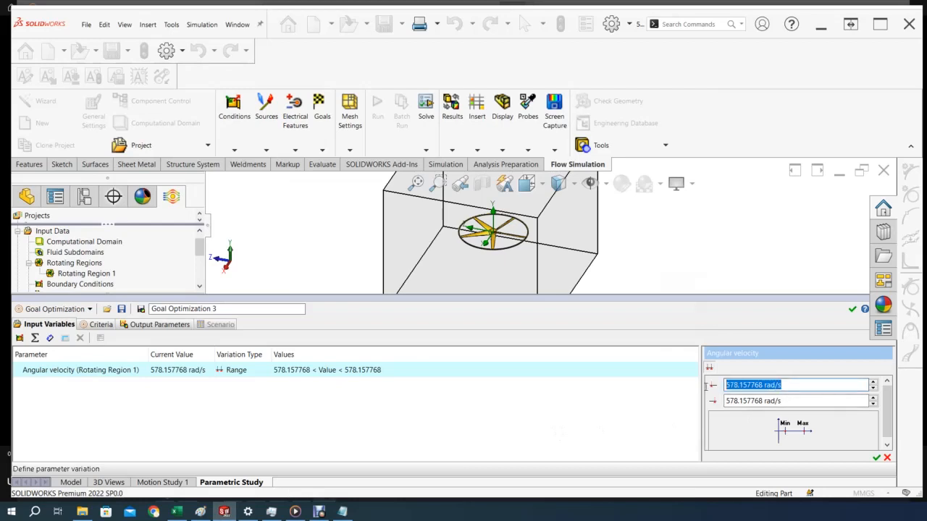
type("20")
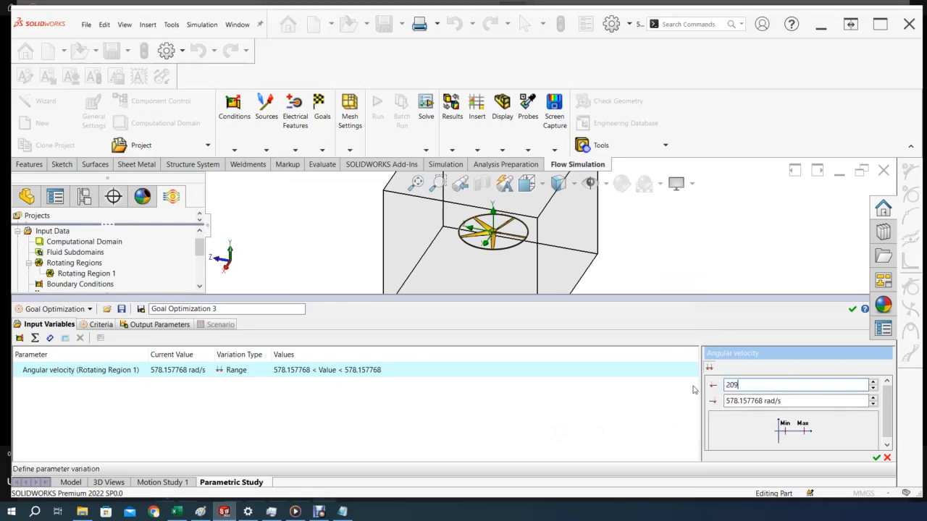
type("9")
key("Tab")
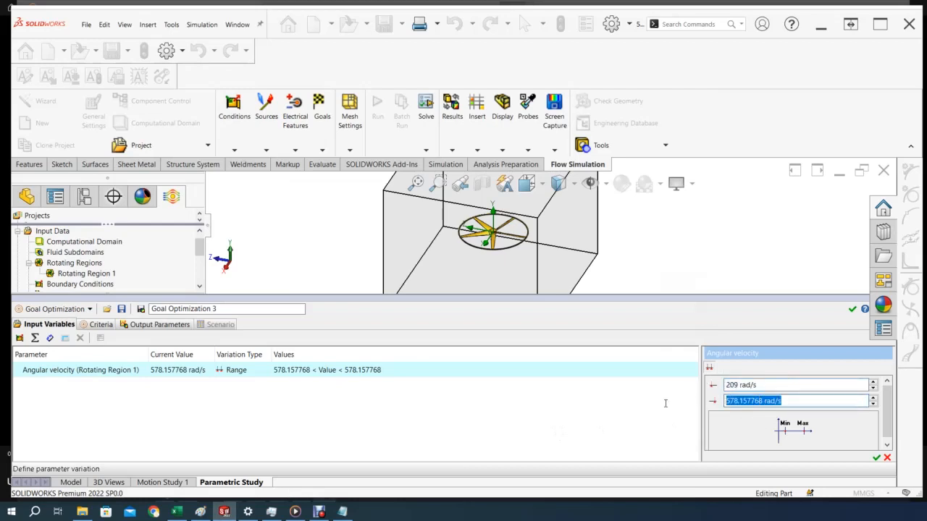
Set the maximum of the angular velocity range to 733 rad/s and accept the variation range.
type("7")
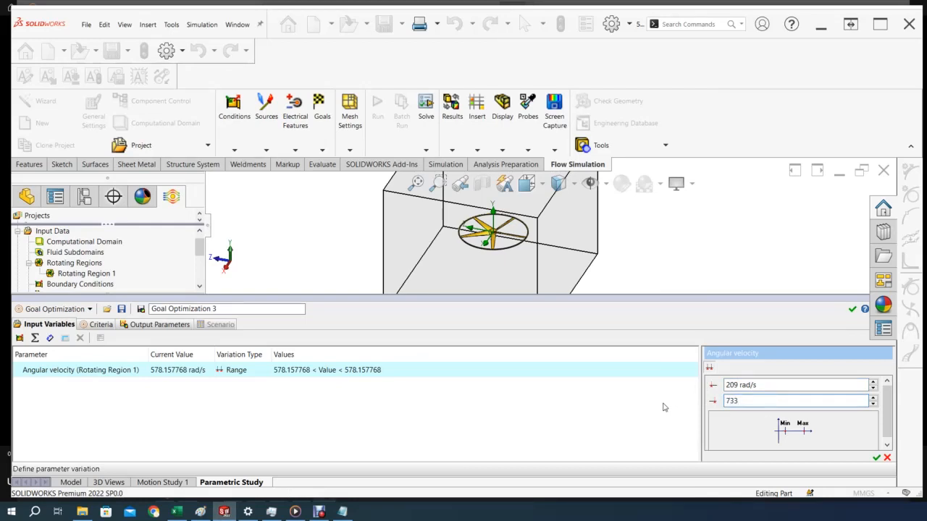
type("33")
left_click(876, 458)
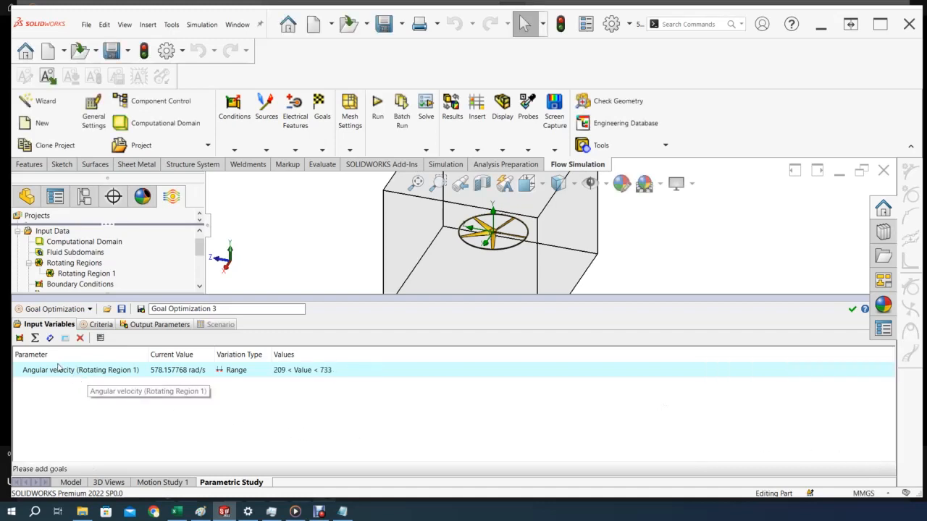
left_click(35, 338)
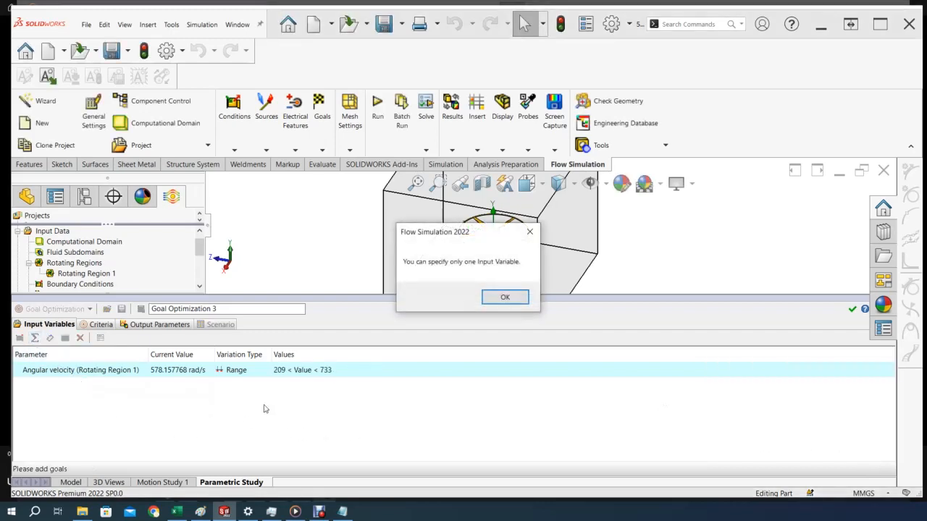
left_click(502, 300)
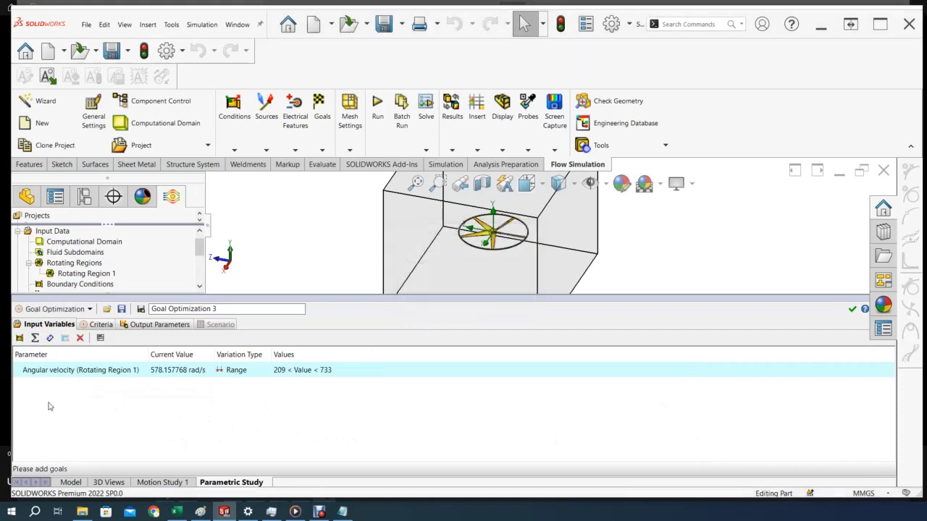
Add the WATTS goal as the optimization criterion of the study.
left_click(101, 325)
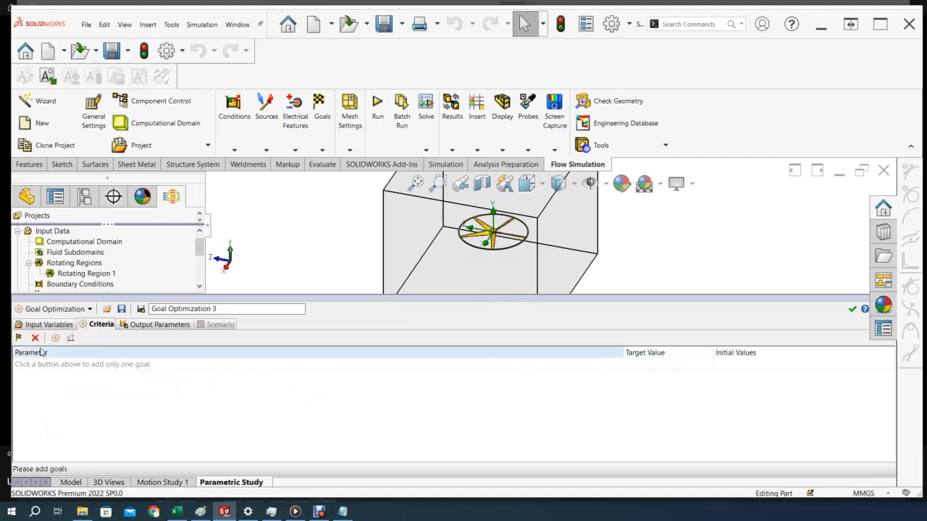
left_click(19, 338)
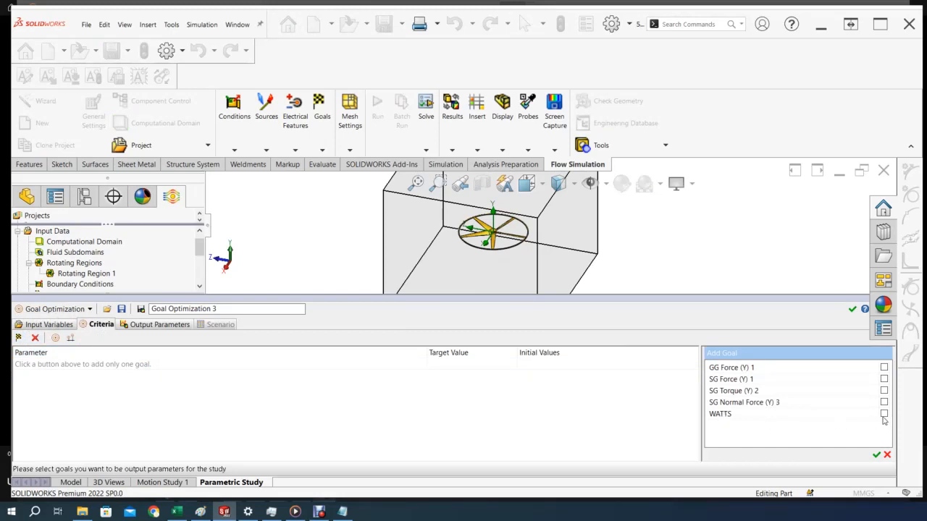
left_click(875, 455)
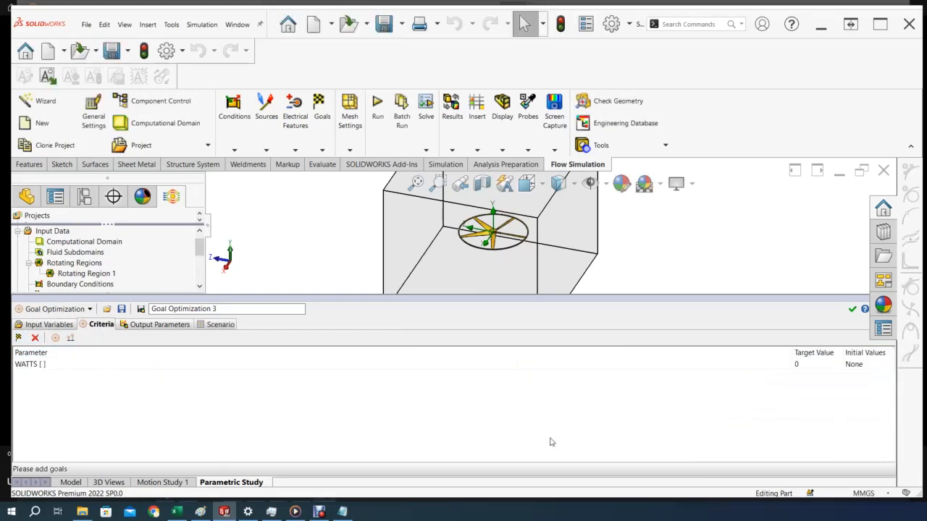
Set the target value of the WATTS criterion to 150.
double_click(812, 369)
left_click(769, 371)
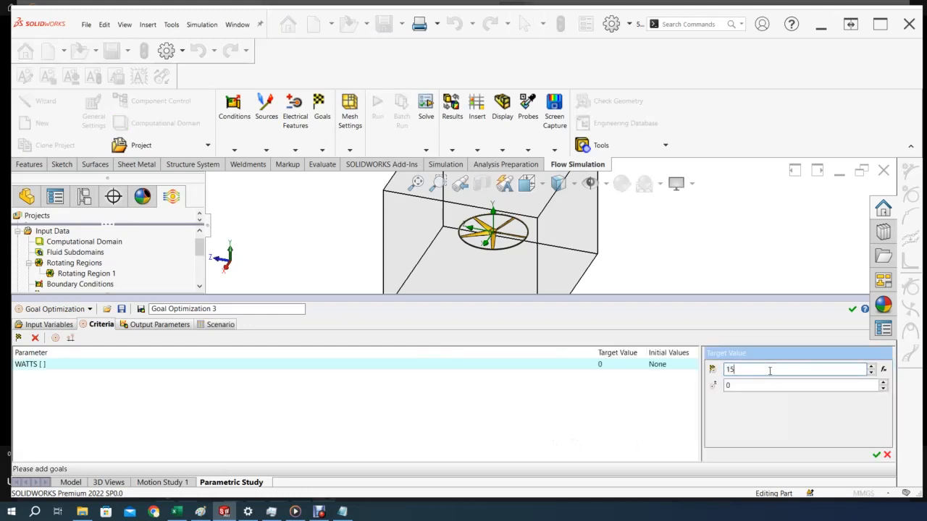
left_click(753, 387)
left_click(876, 455)
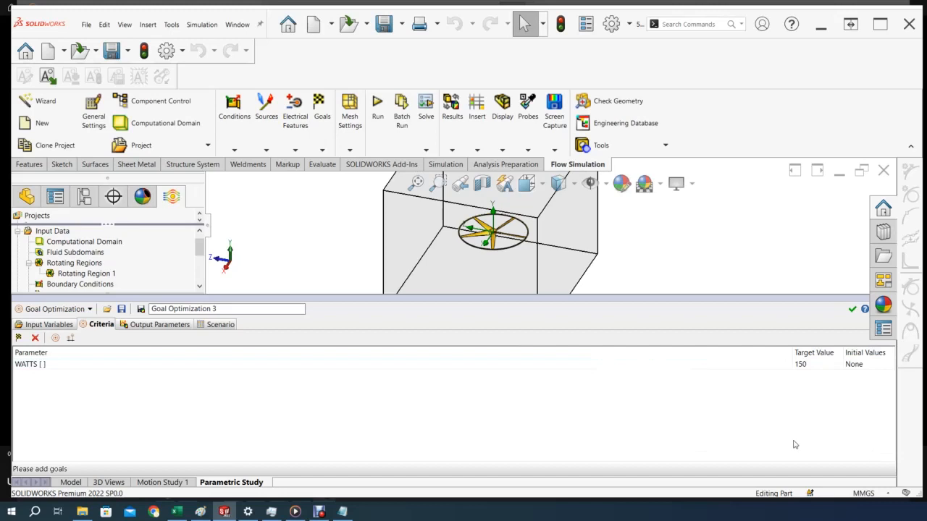
Add all goals to the study as output parameters.
left_click(152, 325)
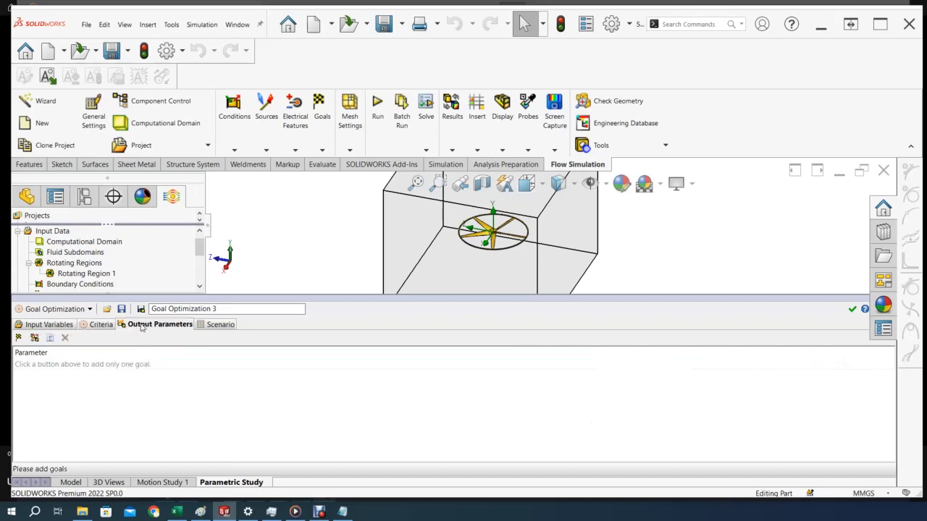
left_click(18, 337)
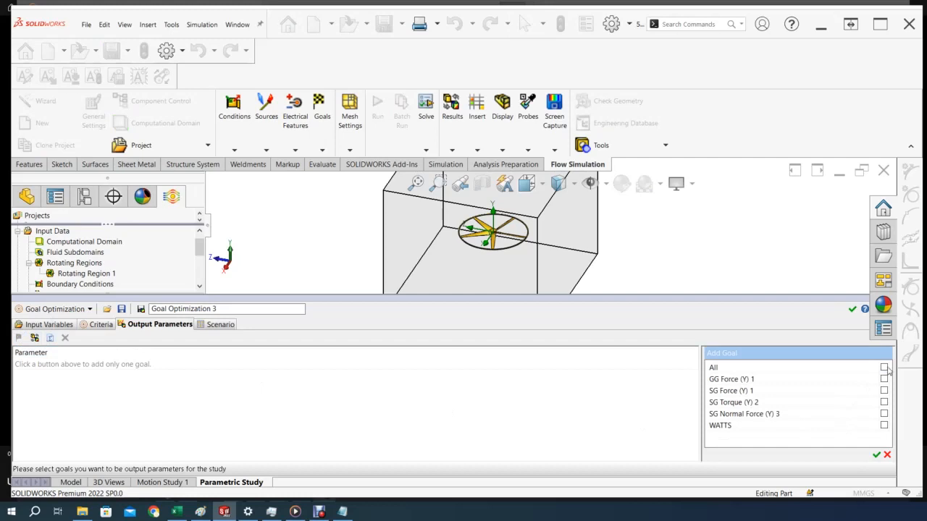
left_click(884, 367)
left_click(876, 455)
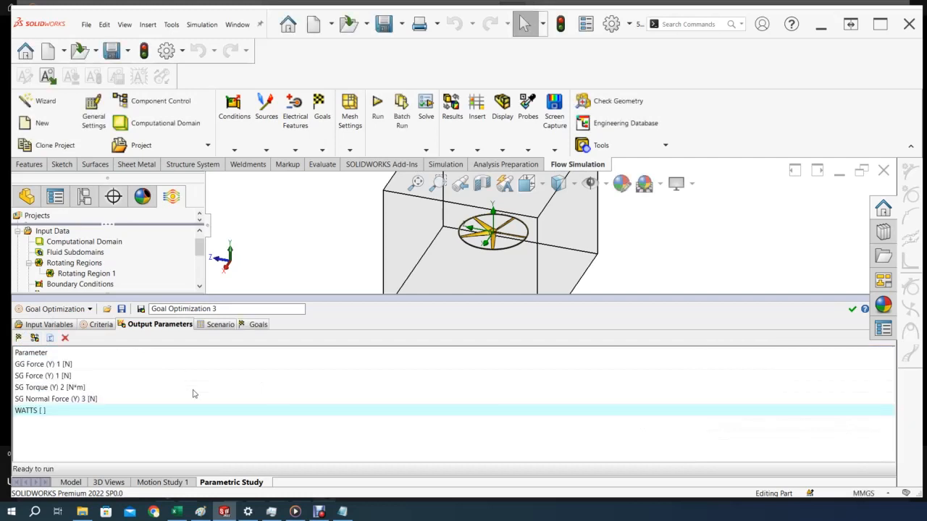
Set the study's maximum number of calculations to 20 in the scenario options.
left_click(218, 326)
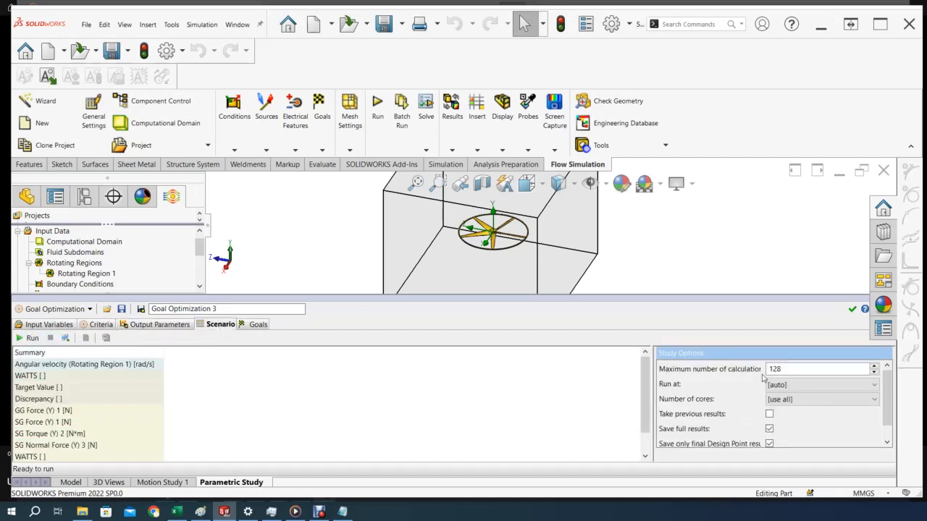
double_click(785, 370)
type("20")
left_click(258, 325)
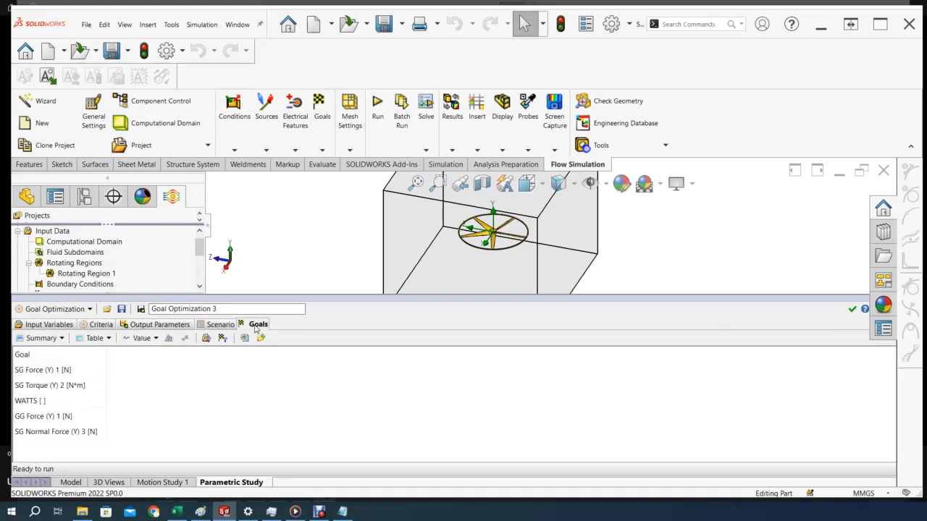
left_click(232, 480)
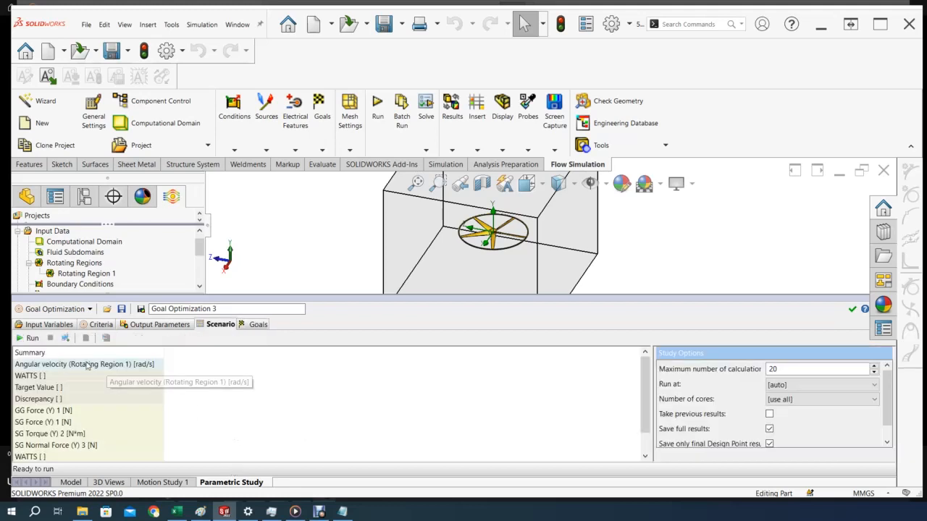
Run the goal optimization study and close both default goal plots in the solver window.
left_click(30, 338)
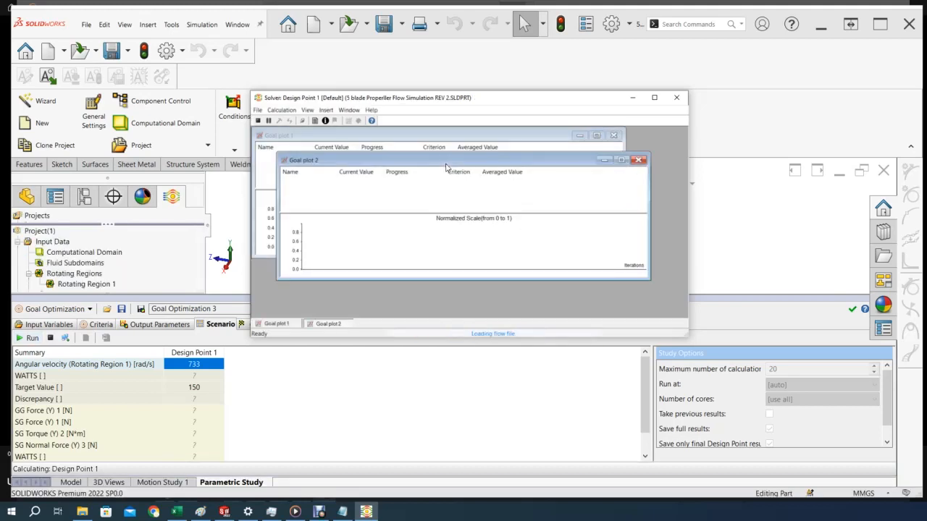
left_click(637, 160)
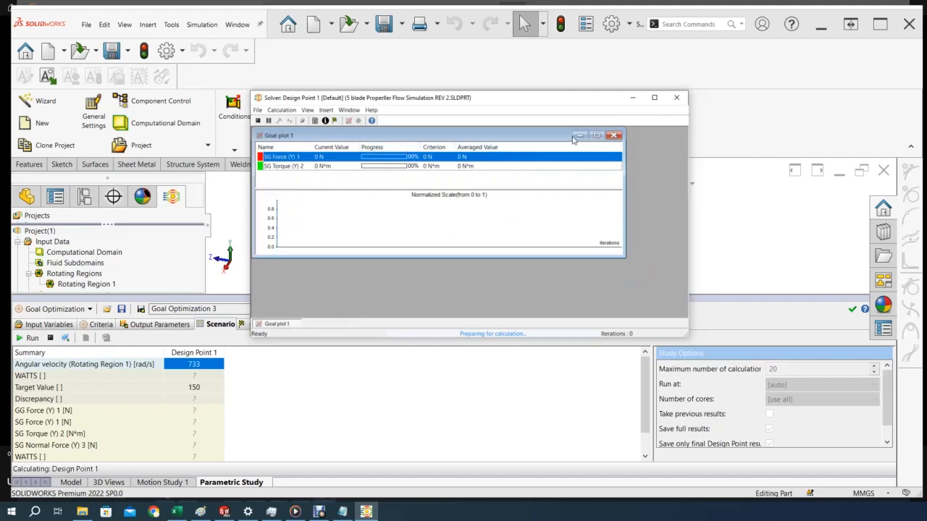
left_click(614, 135)
Create a solver goal plot containing all goals and enlarge it so that every goal row fits.
left_click(349, 120)
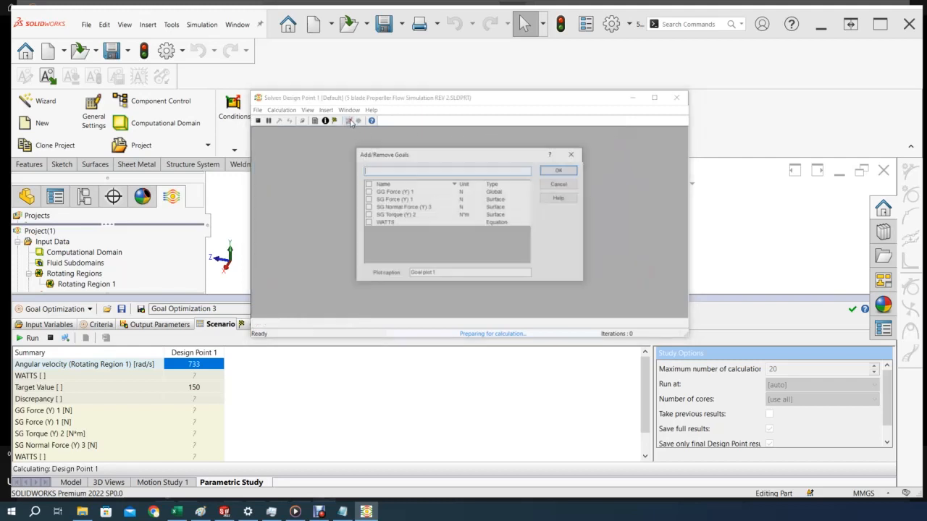
left_click(366, 184)
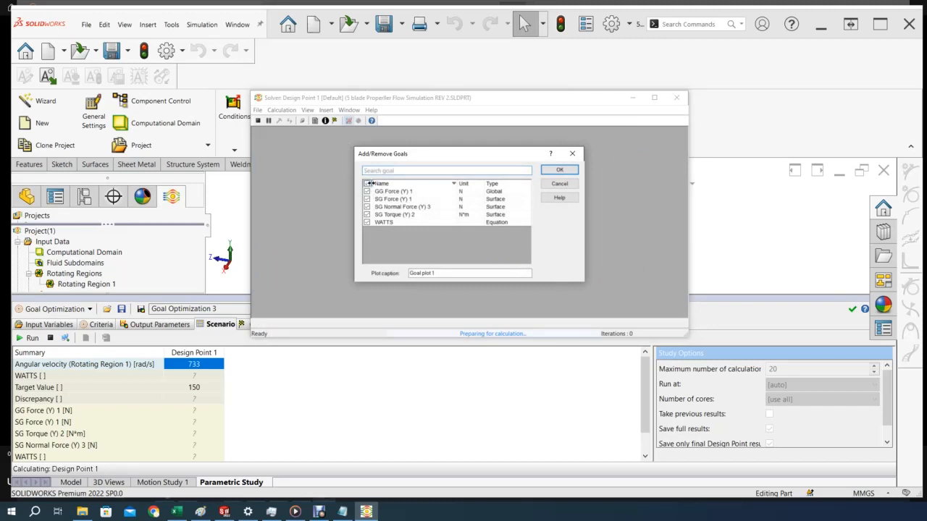
left_click(555, 169)
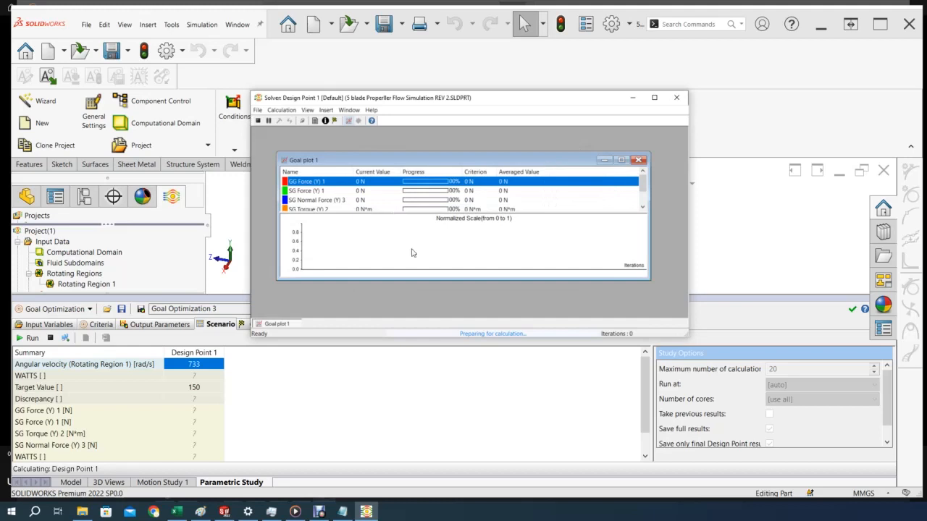
left_click_drag(429, 277, 428, 306)
left_click_drag(408, 213, 405, 232)
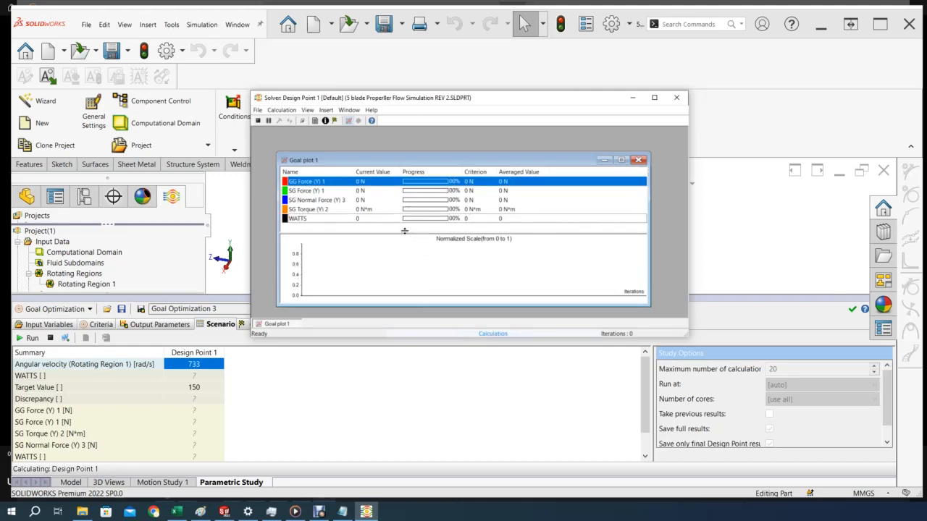
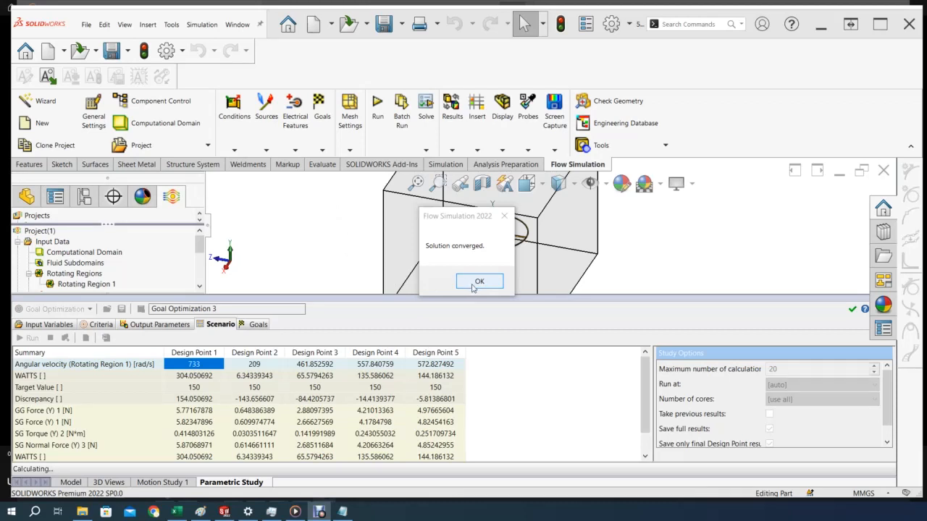
Dismiss the solver message and save the parametric study data under the existing "parametric study mESH 5 FOR PROPELLER" name with "Rev 2" added.
left_click(474, 283)
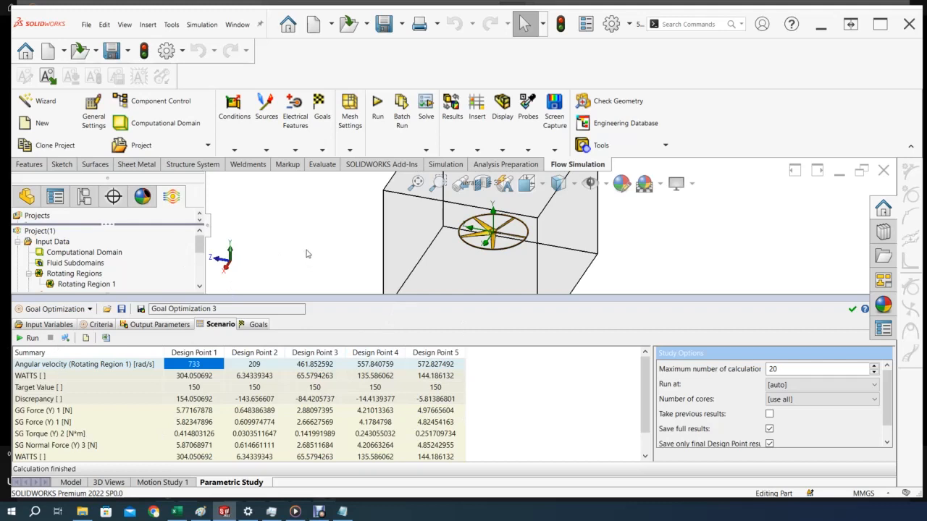
left_click(121, 309)
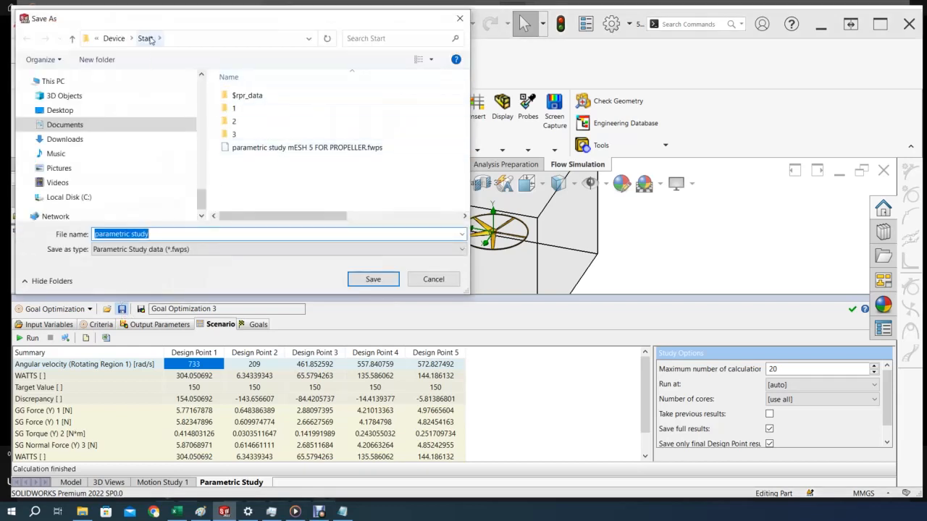
left_click(165, 232)
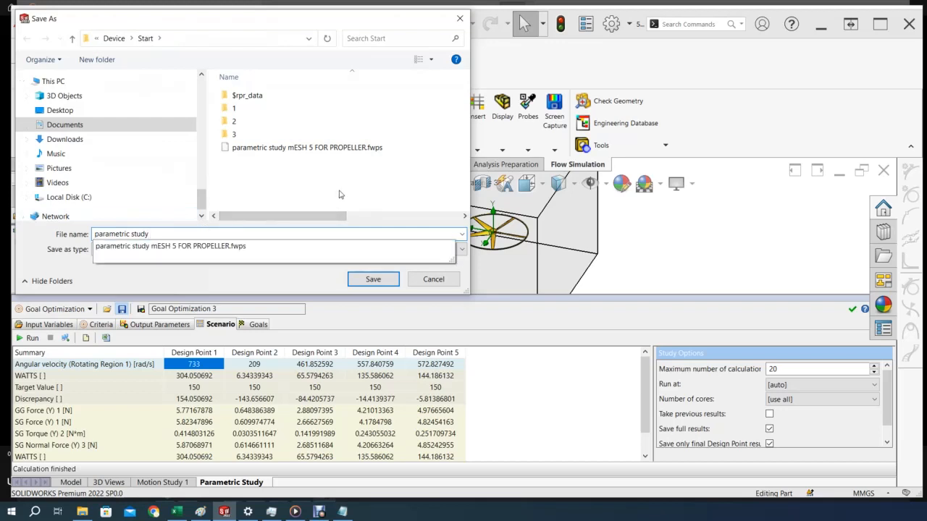
left_click(153, 246)
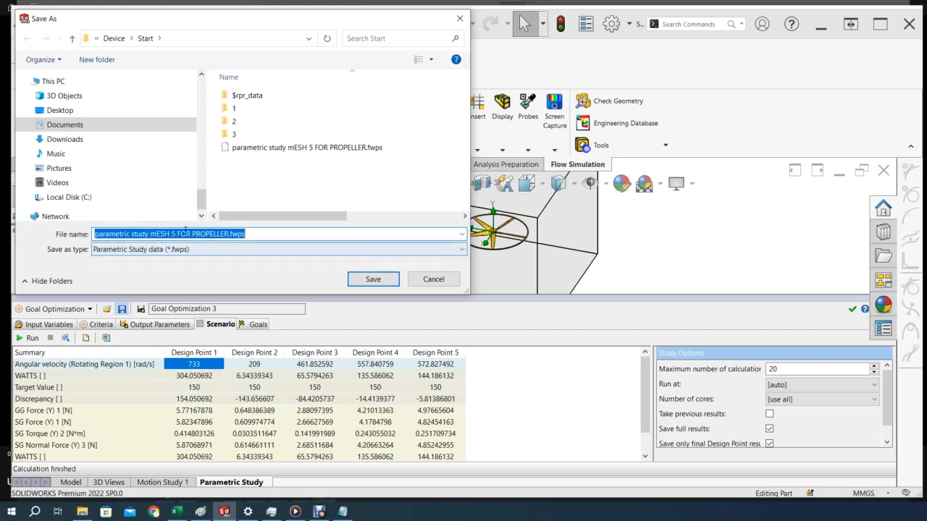
left_click(228, 233)
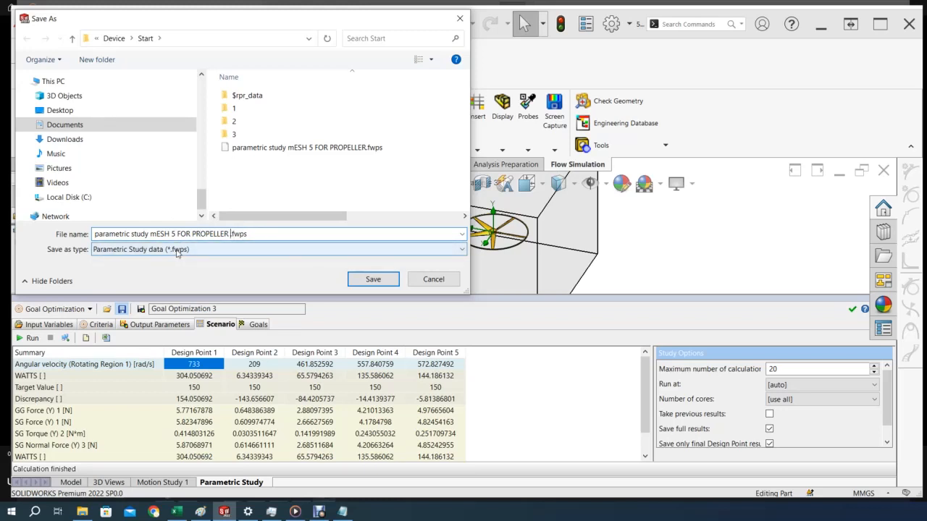
type("Rev 2")
left_click(372, 279)
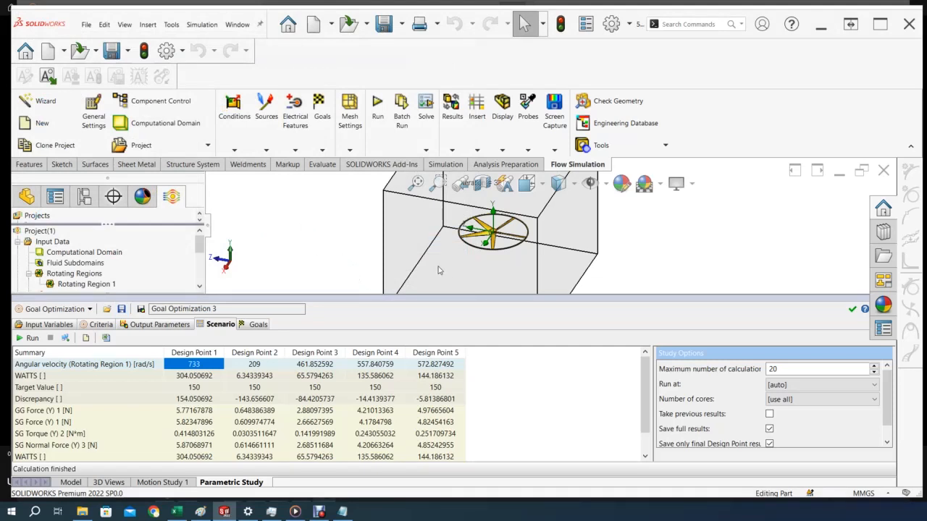
Select the results of all five design points in the scenario table and copy them.
left_click_drag(431, 298, 435, 300)
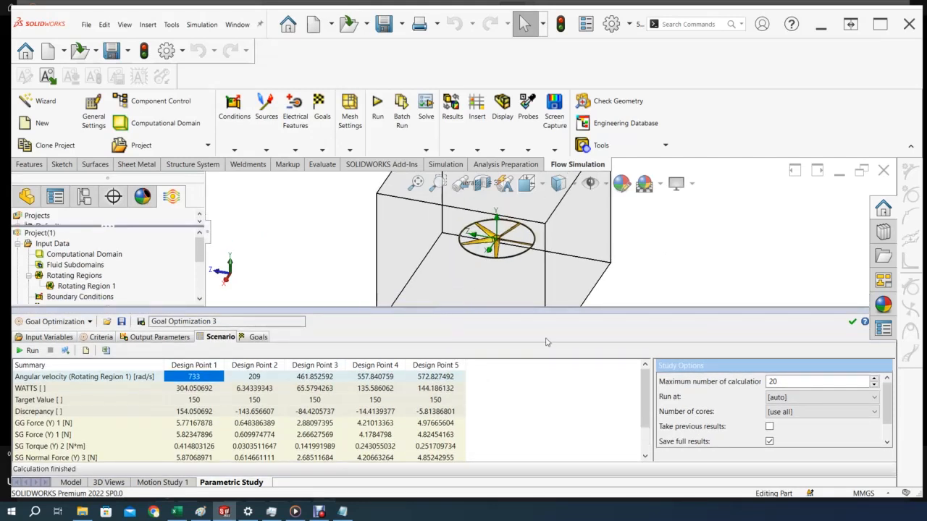
left_click_drag(649, 405, 650, 427)
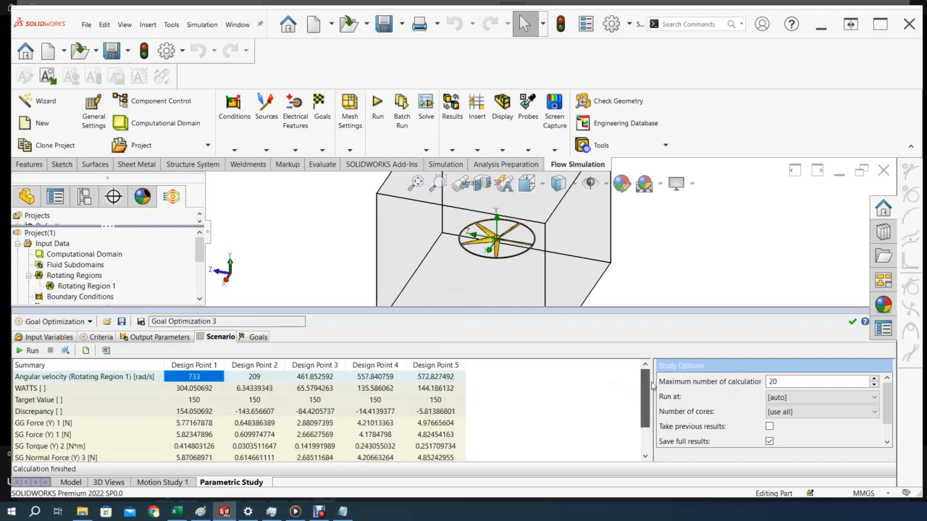
left_click_drag(43, 376, 430, 469)
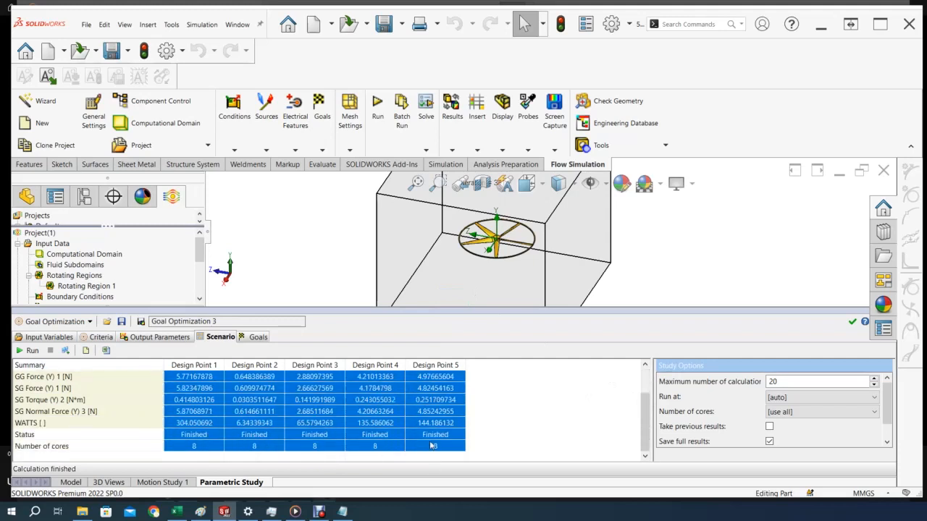
right_click(374, 386)
left_click_drag(645, 416, 646, 391)
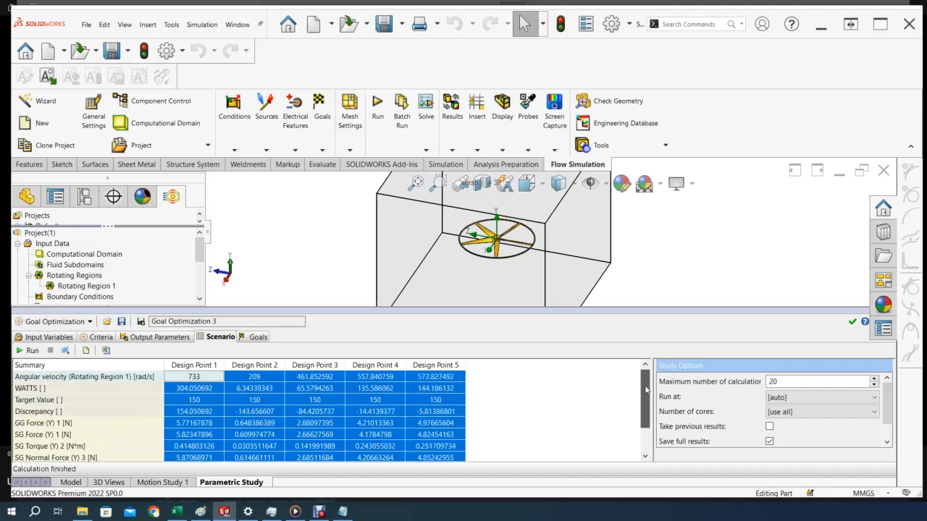
left_click_drag(194, 364, 422, 380)
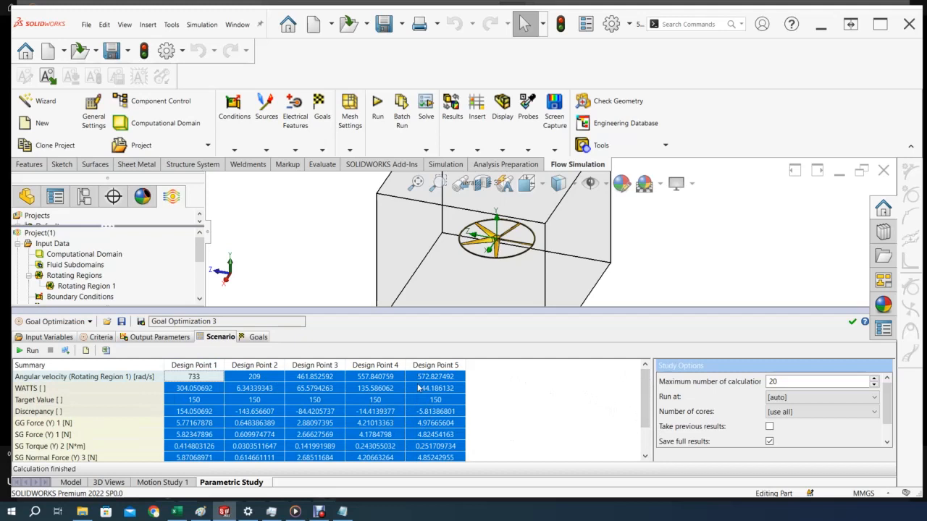
right_click(306, 406)
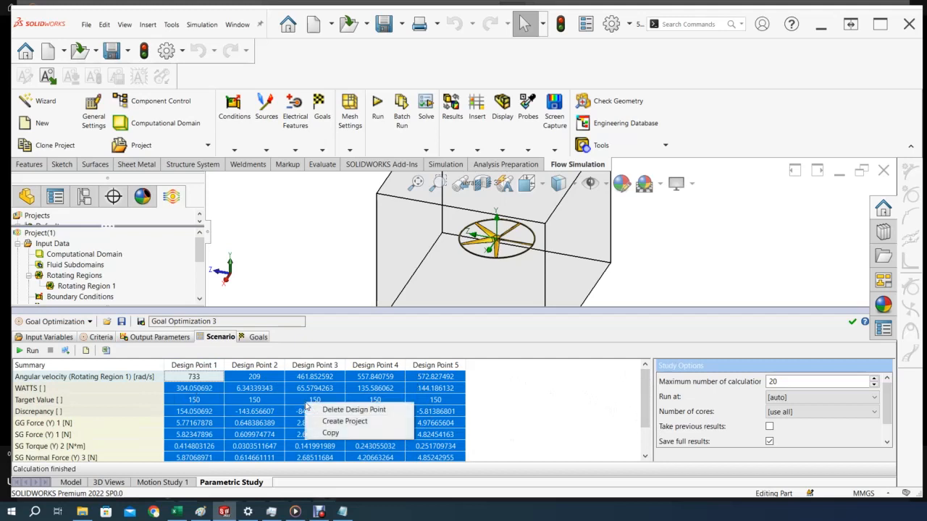
left_click(330, 433)
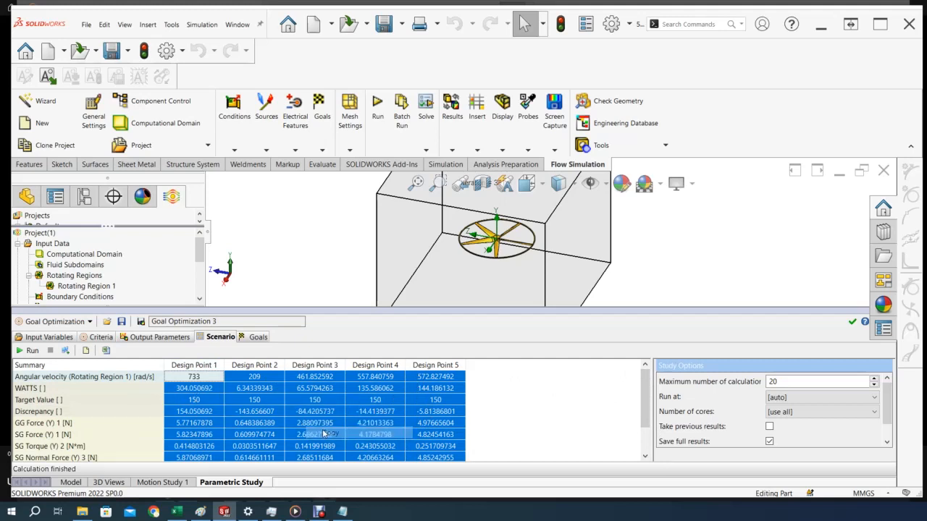
Switch to the Propeller Parameters workbook in Excel, add a new sheet, and paste the copied design point results starting at cell B1.
left_click(177, 512)
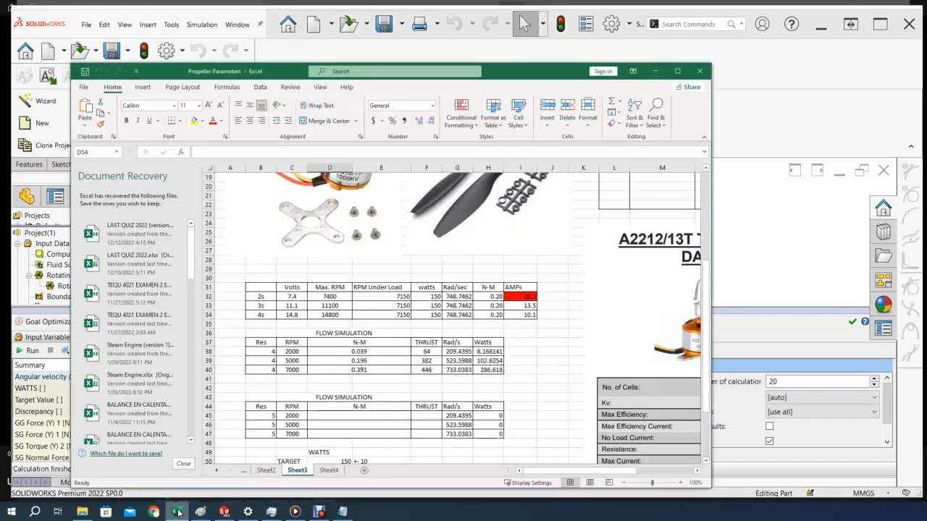
left_click(364, 470)
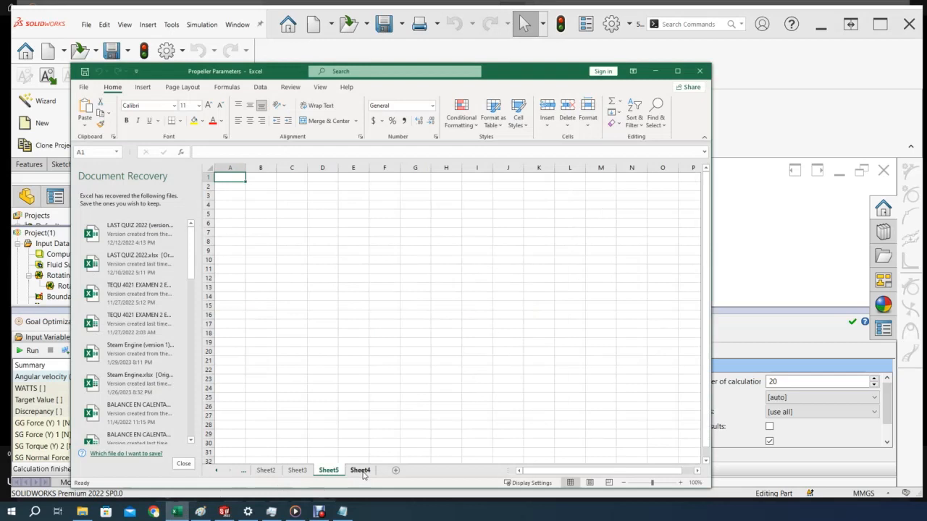
left_click(261, 176)
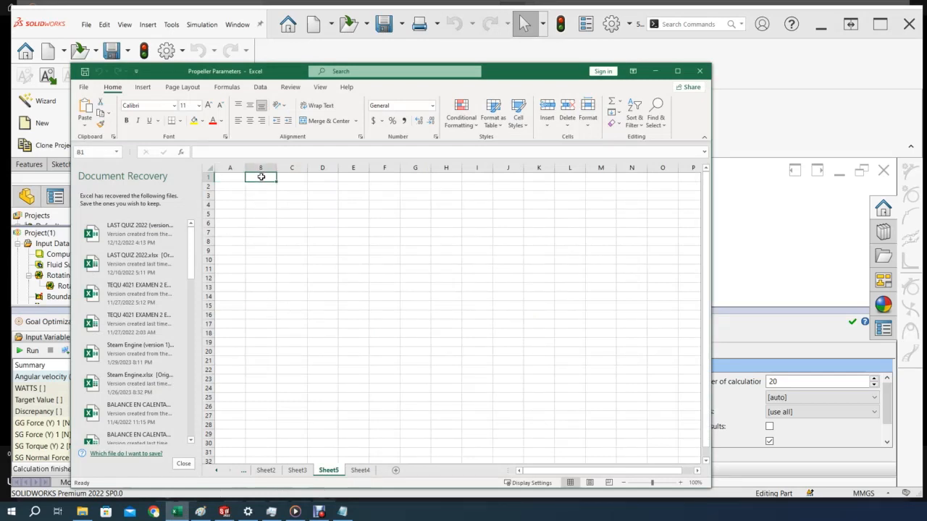
right_click(260, 177)
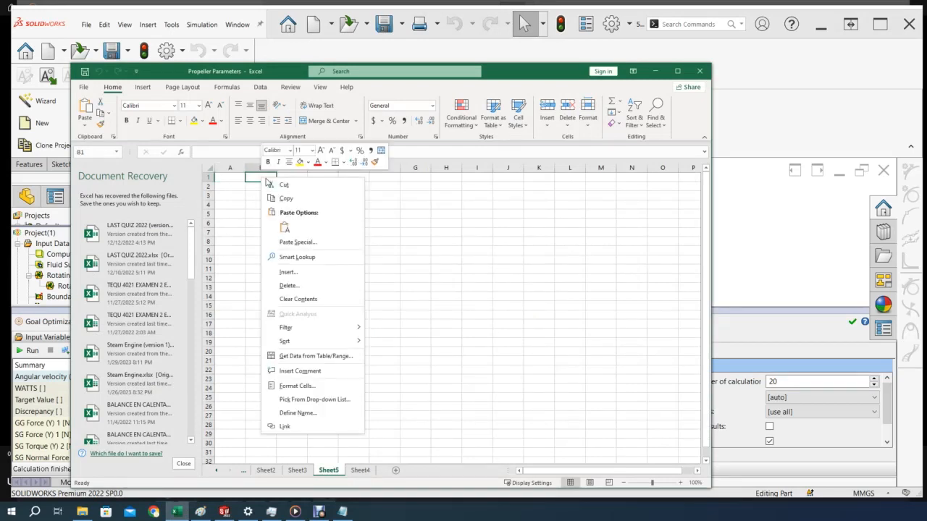
left_click(282, 230)
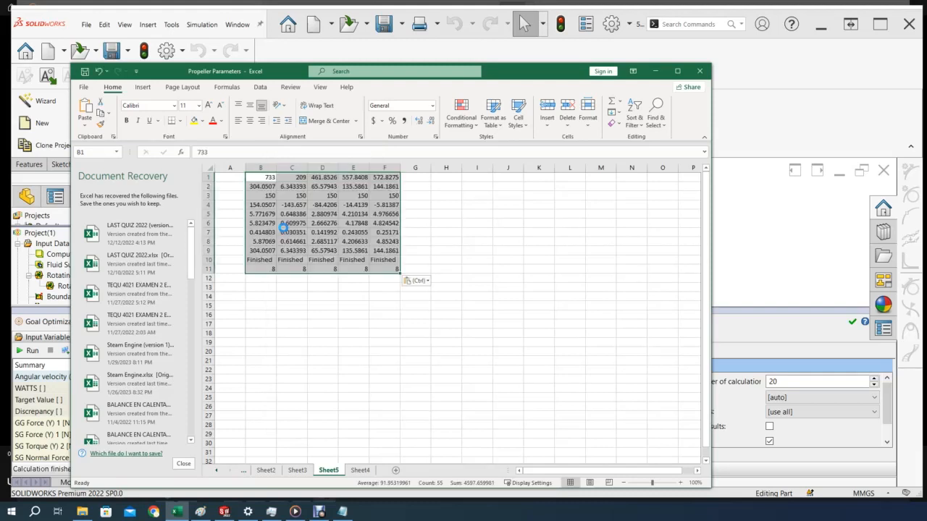
left_click(262, 334)
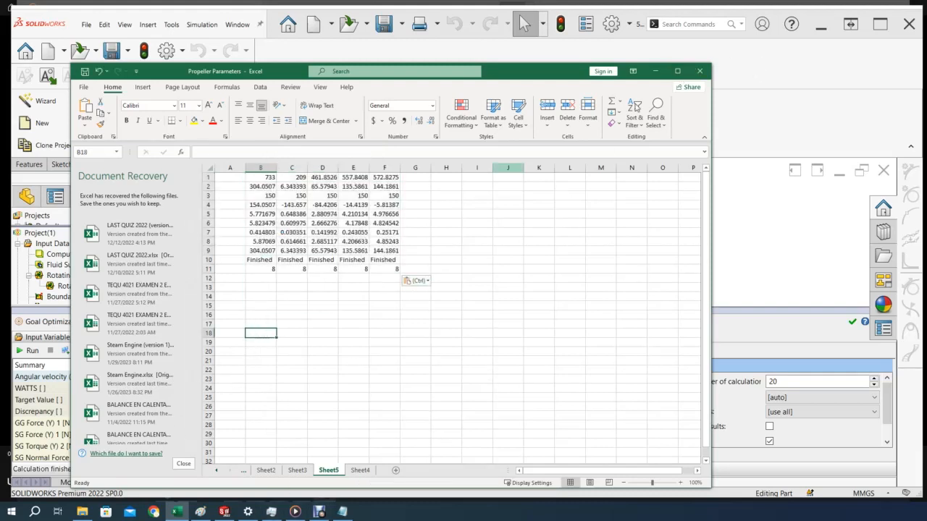
Switch back to SOLIDWORKS, shrink the parametric study area, and close the Goal Optimization 3 study.
left_click(225, 512)
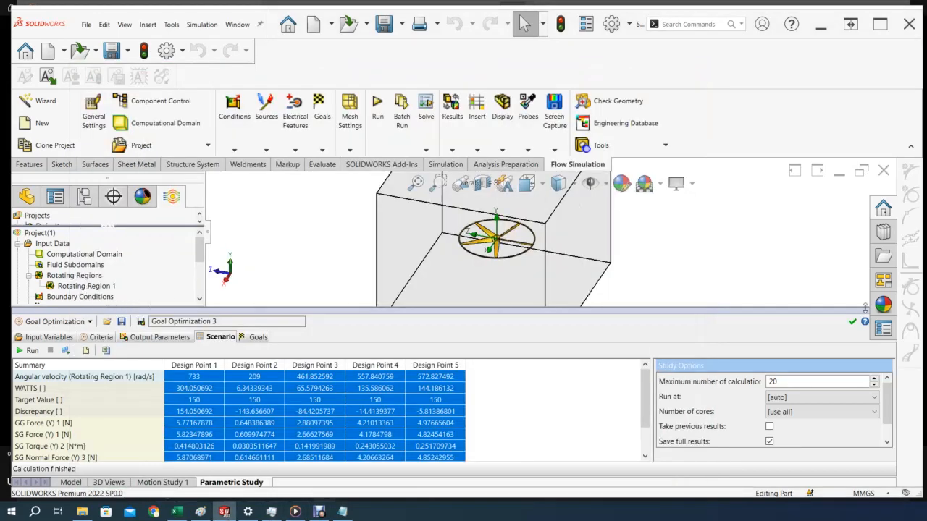
left_click_drag(842, 309, 854, 400)
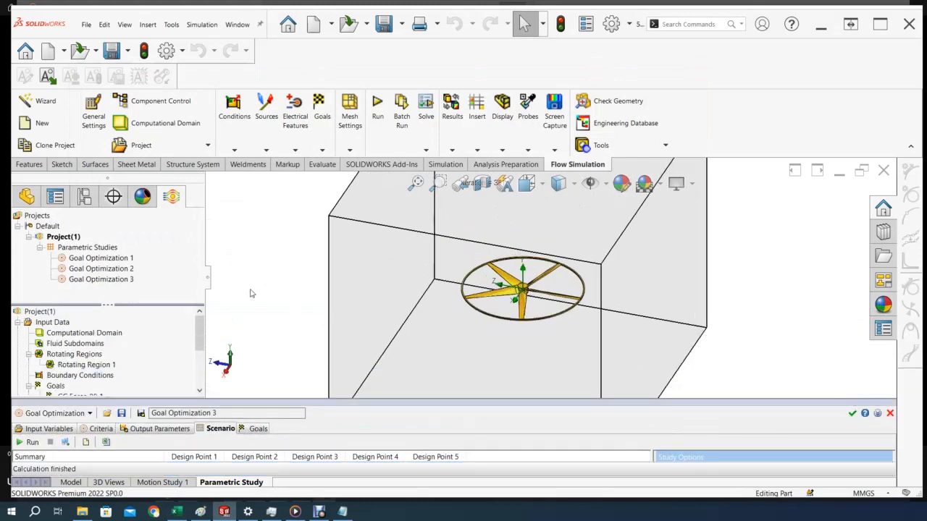
mouse_move(202, 332)
left_mouse_down()
mouse_move(201, 365)
mouse_move(205, 326)
left_mouse_up()
left_click(889, 414)
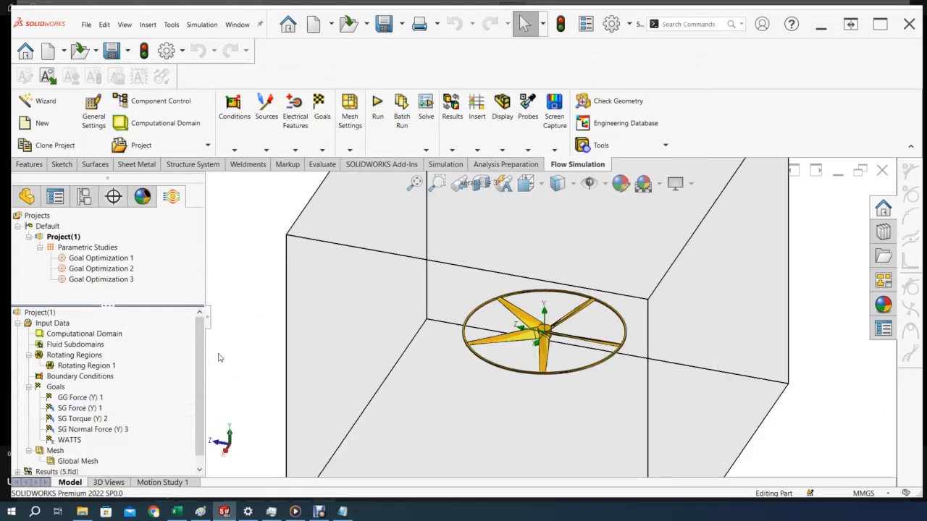
Open the definition of Rotating Region 1 to check its angular velocity, and close it without changes.
scroll(202, 377, "down", 1)
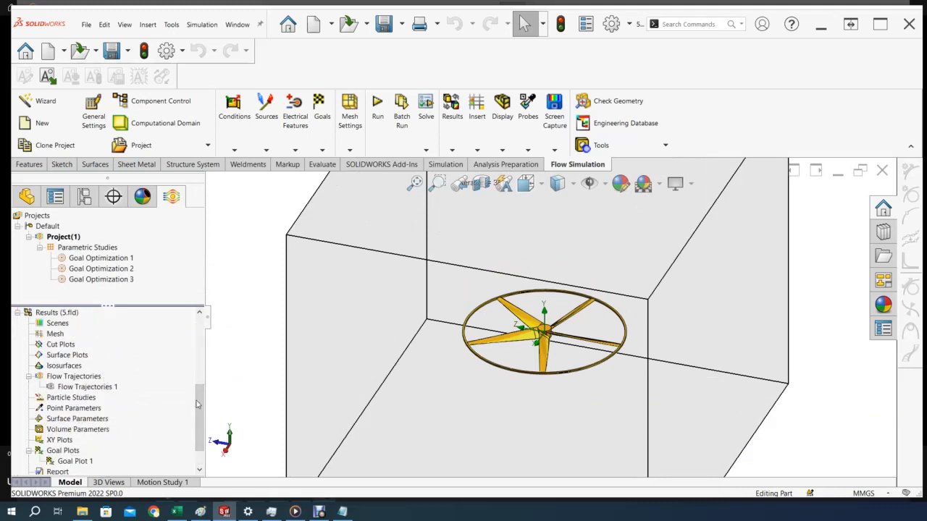
scroll(202, 384, "up", 3)
left_click_drag(203, 378, 243, 333)
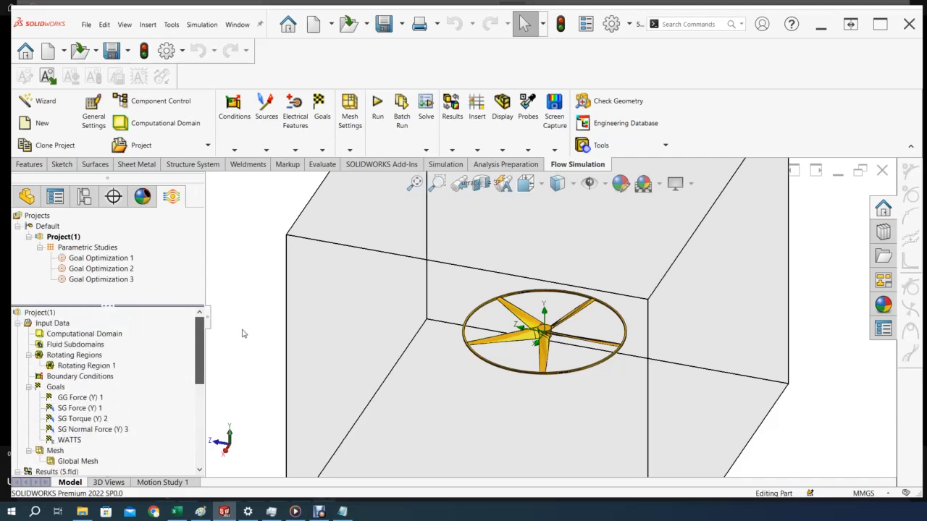
left_click(89, 368)
right_click(90, 368)
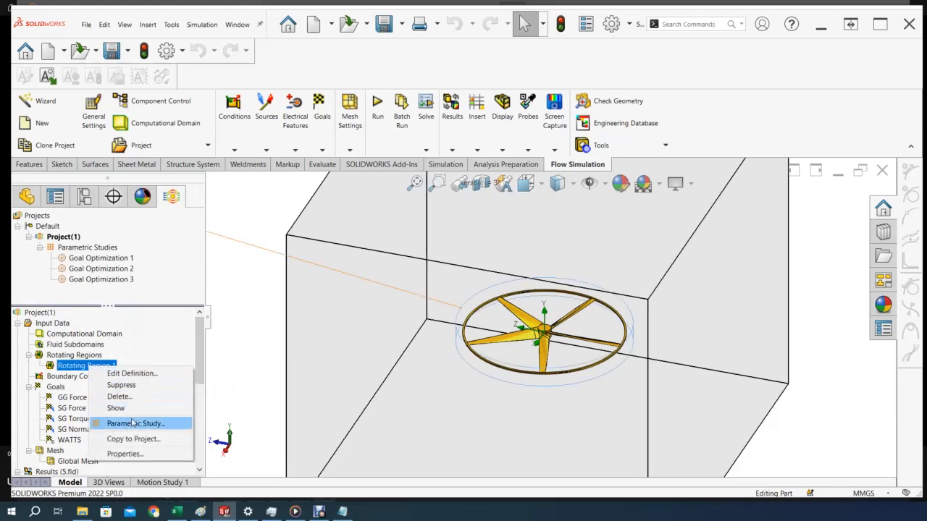
left_click(134, 374)
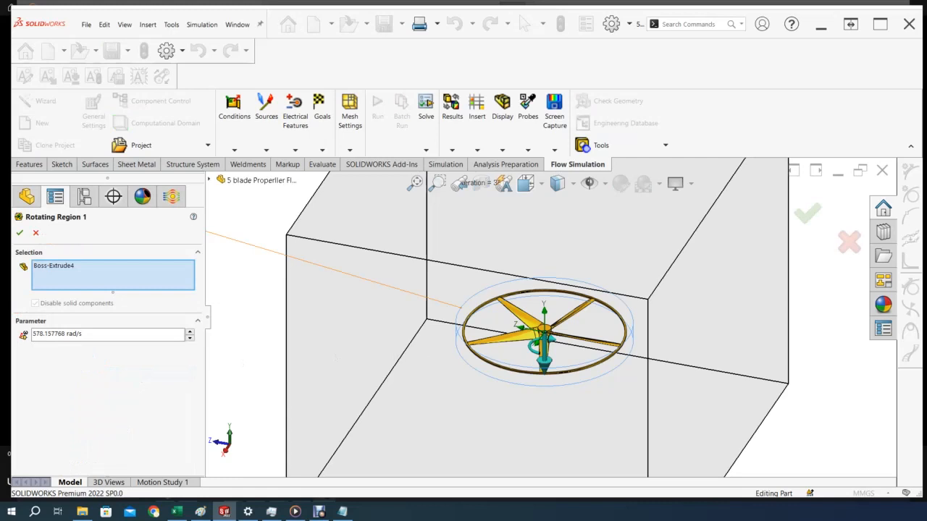
left_click(20, 232)
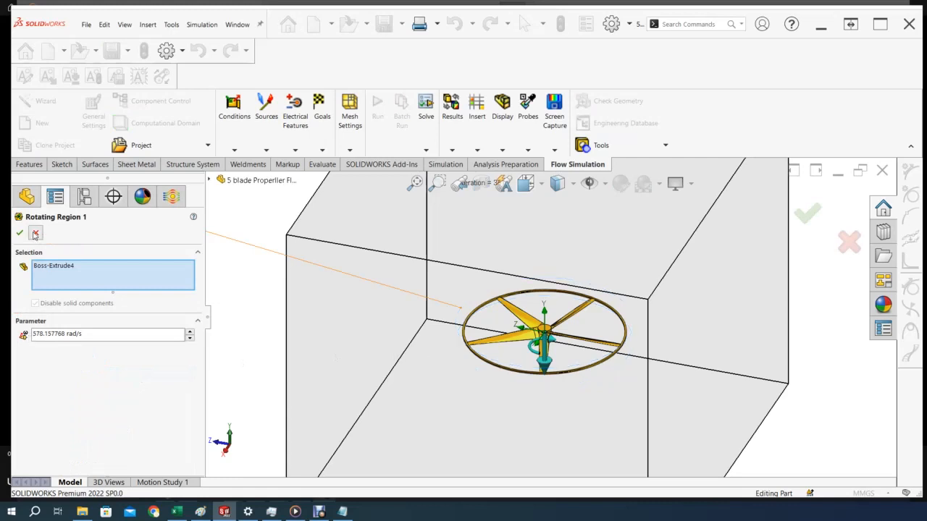
left_click_drag(203, 355, 206, 410)
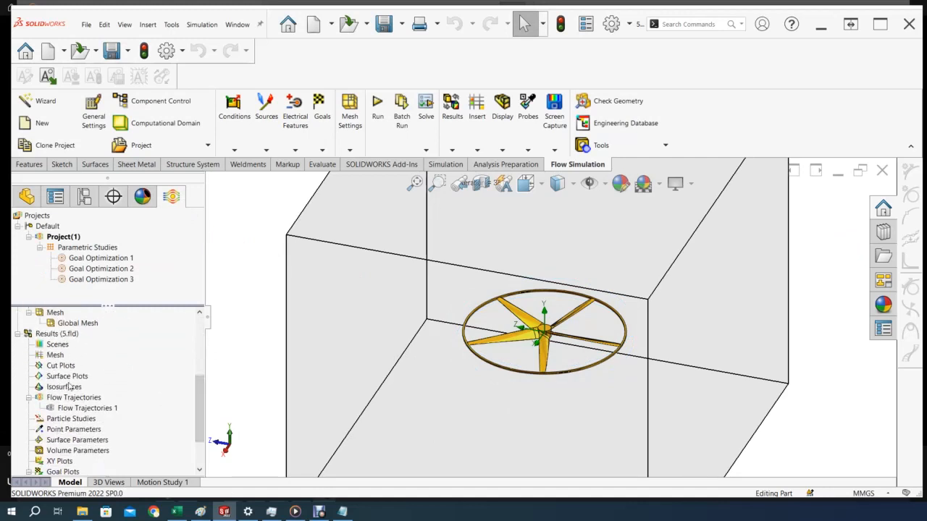
left_click_drag(203, 403, 208, 437)
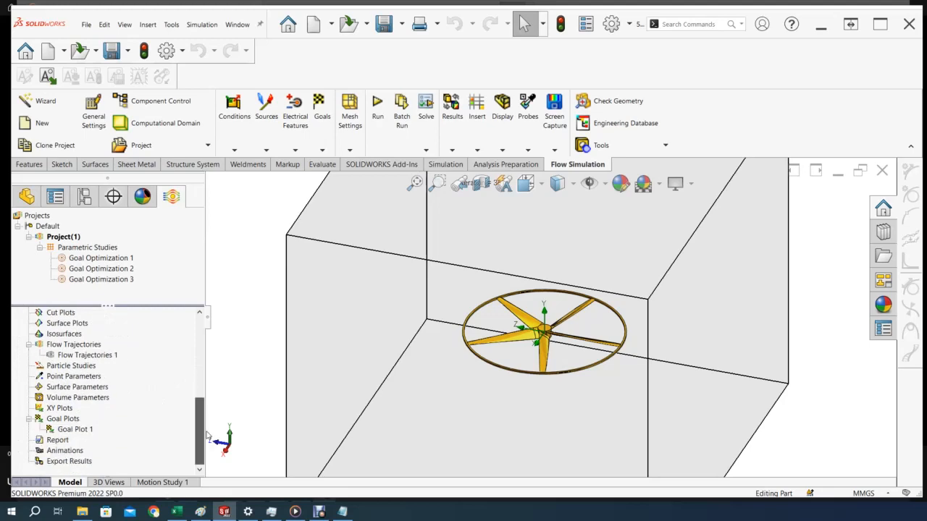
scroll(196, 435, "up", 5)
middle_click_drag(447, 422, 499, 386)
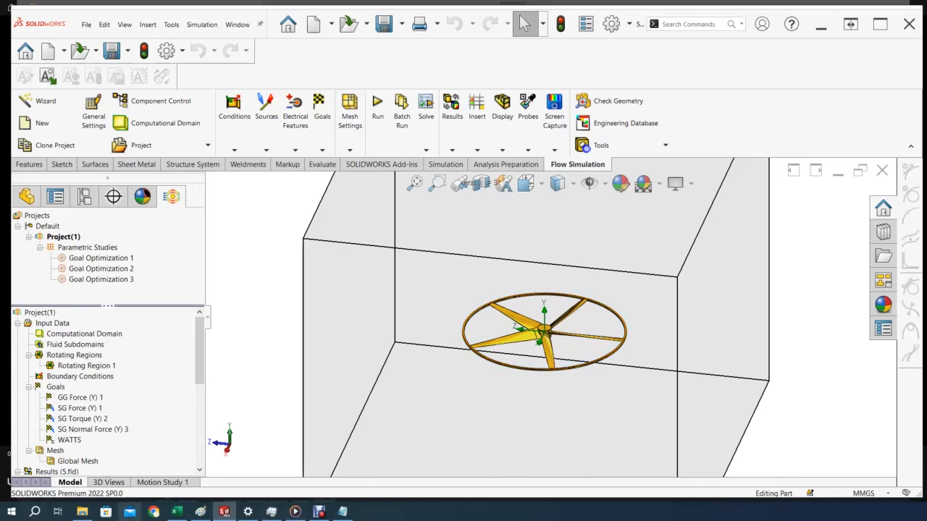
Check the fifth design point's angular velocity in cell F1 of the Excel results sheet, and return to SOLIDWORKS.
left_click(178, 512)
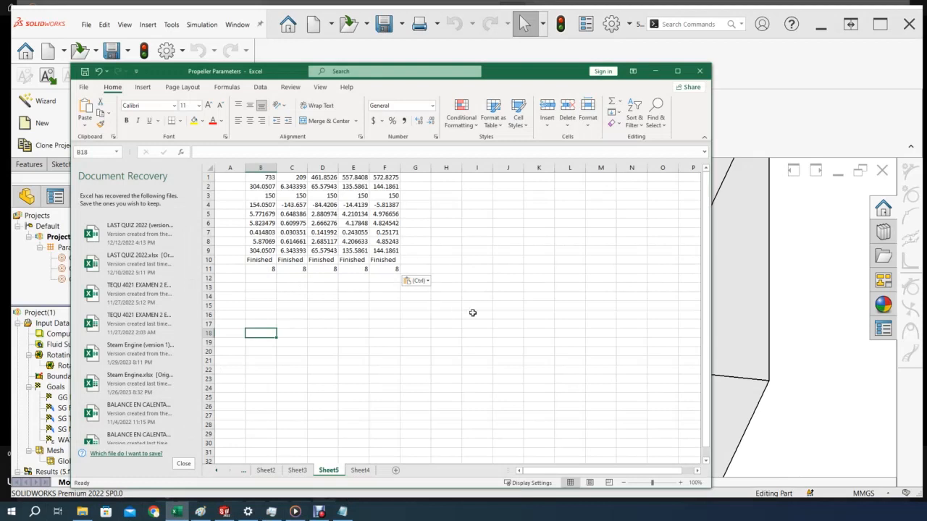
left_click(384, 178)
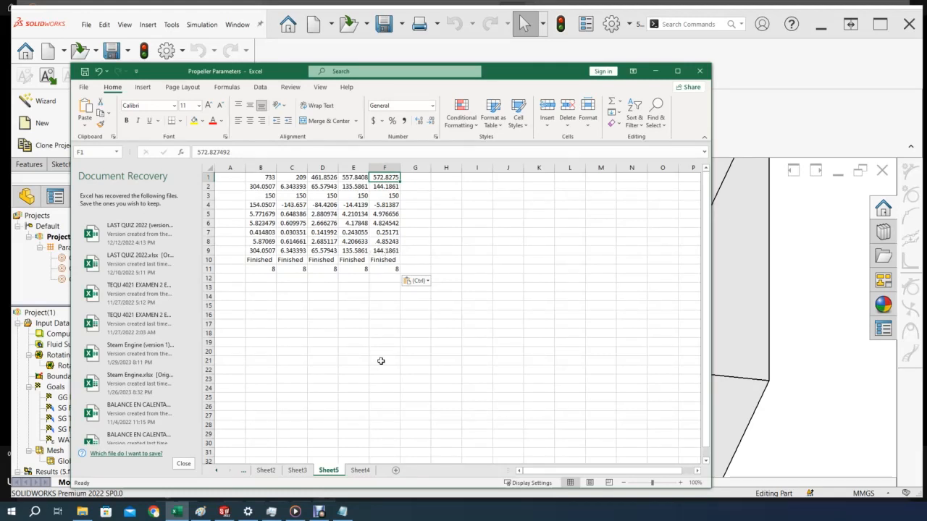
left_click(779, 309)
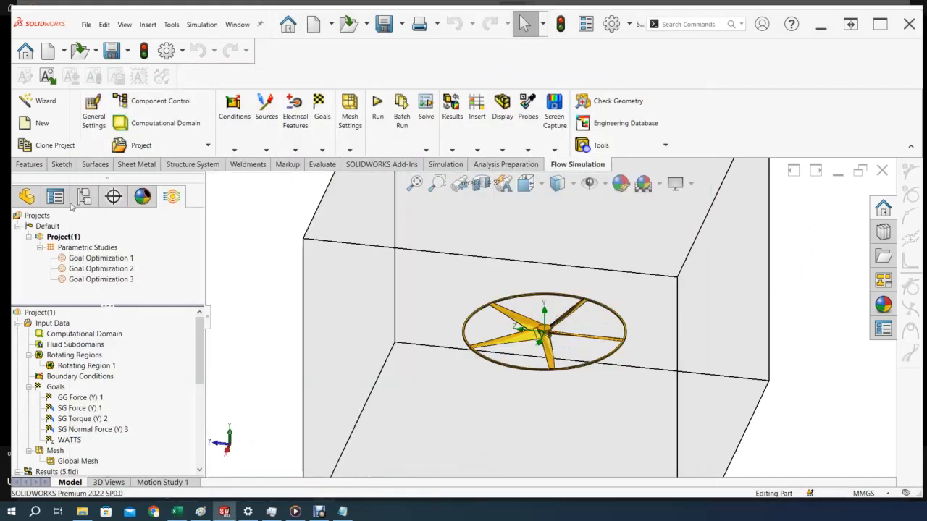
Open the Flex3 twisting feature of the propeller blade for editing and dismiss the rebuild errors message.
left_click(27, 197)
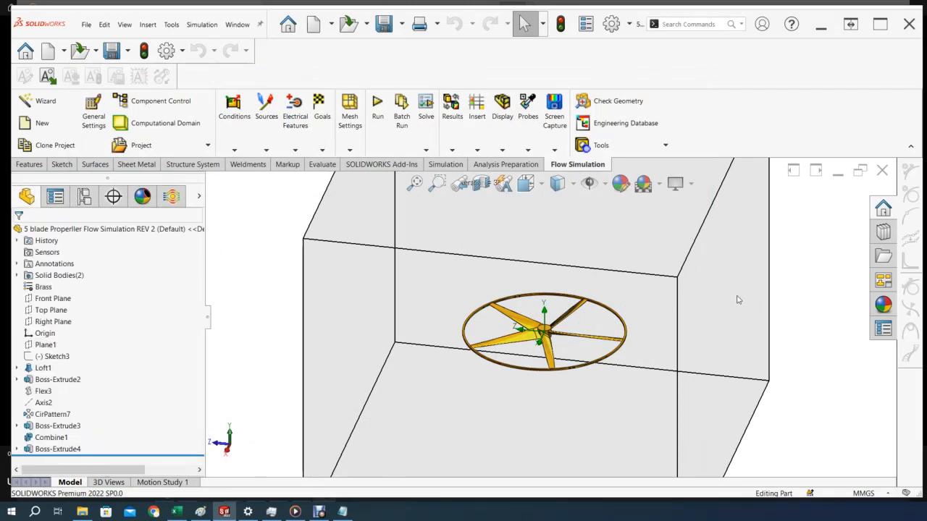
scroll(569, 348, "down", 5)
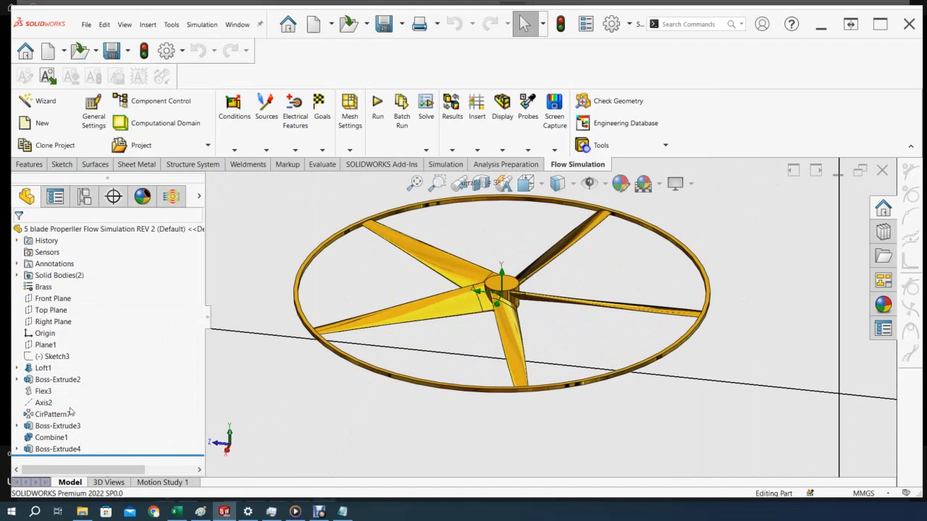
left_click(43, 393)
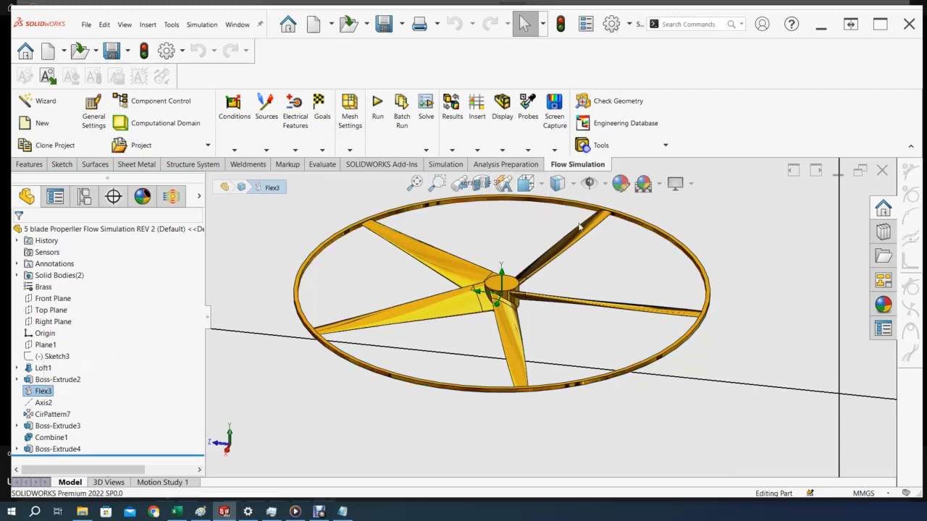
middle_click_drag(638, 250, 514, 297)
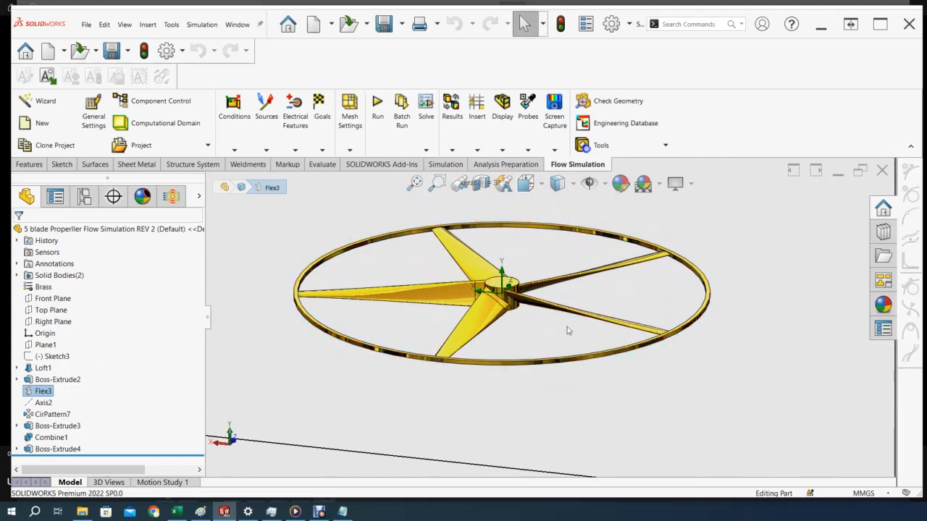
right_click(43, 391)
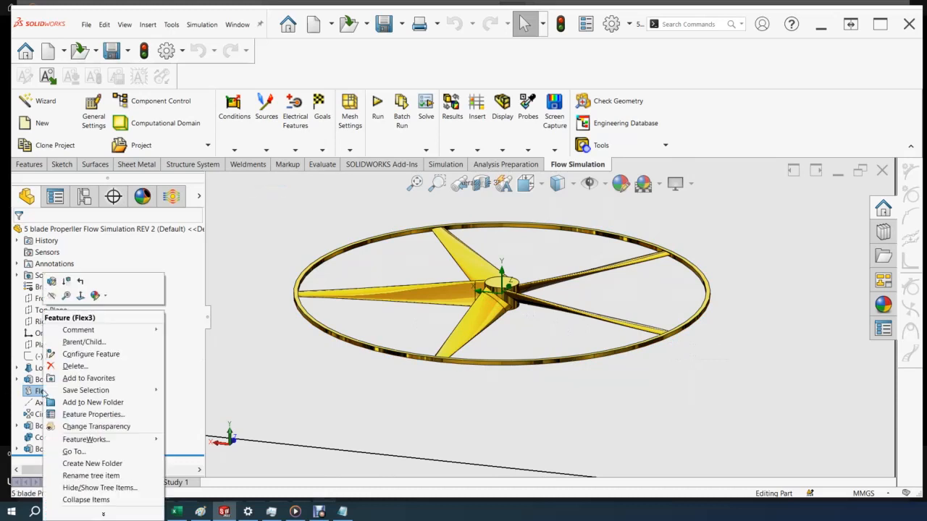
left_click(51, 287)
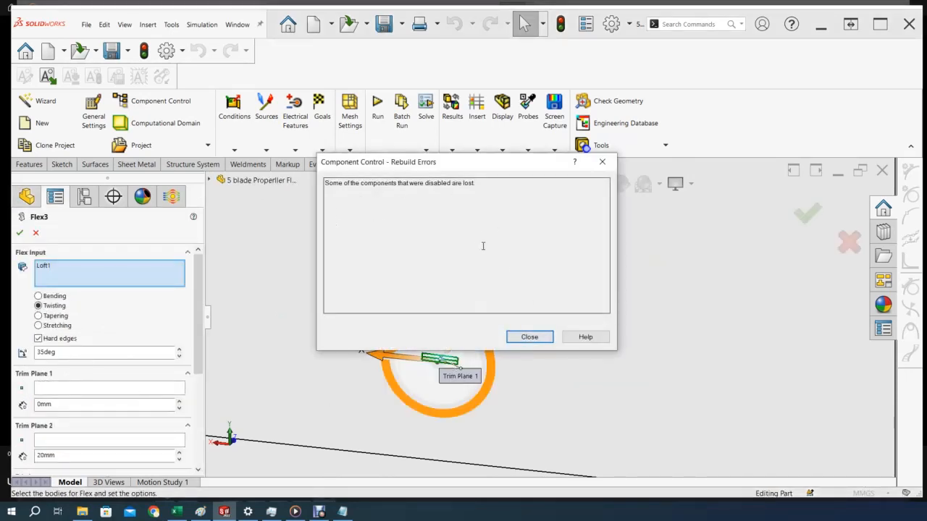
left_click(522, 337)
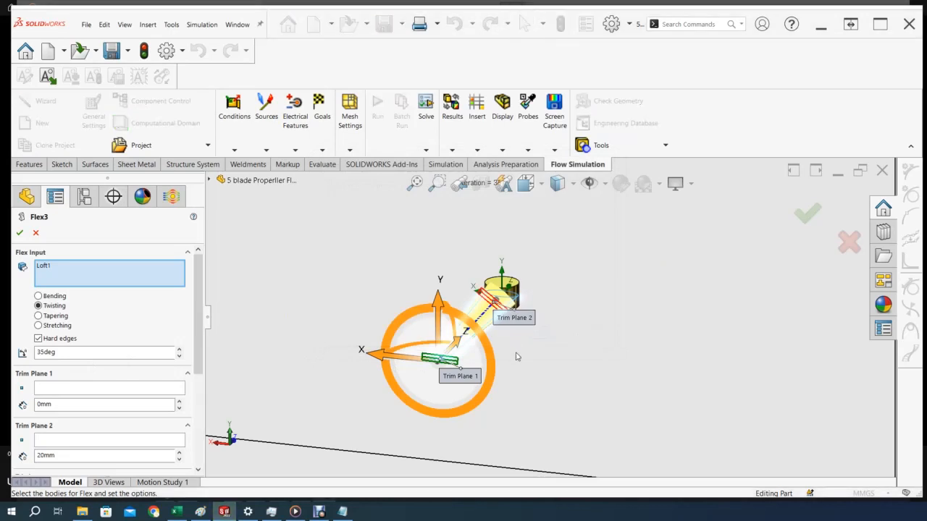
middle_click_drag(541, 331, 409, 337)
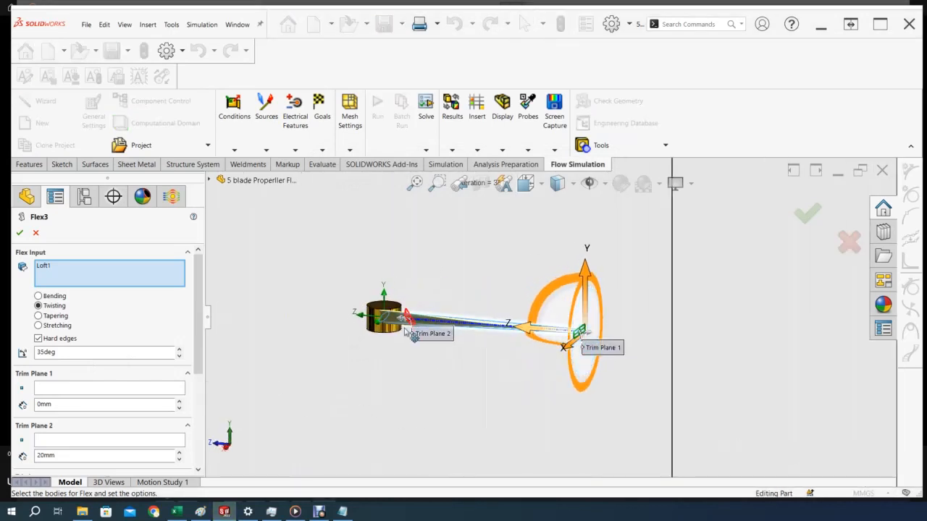